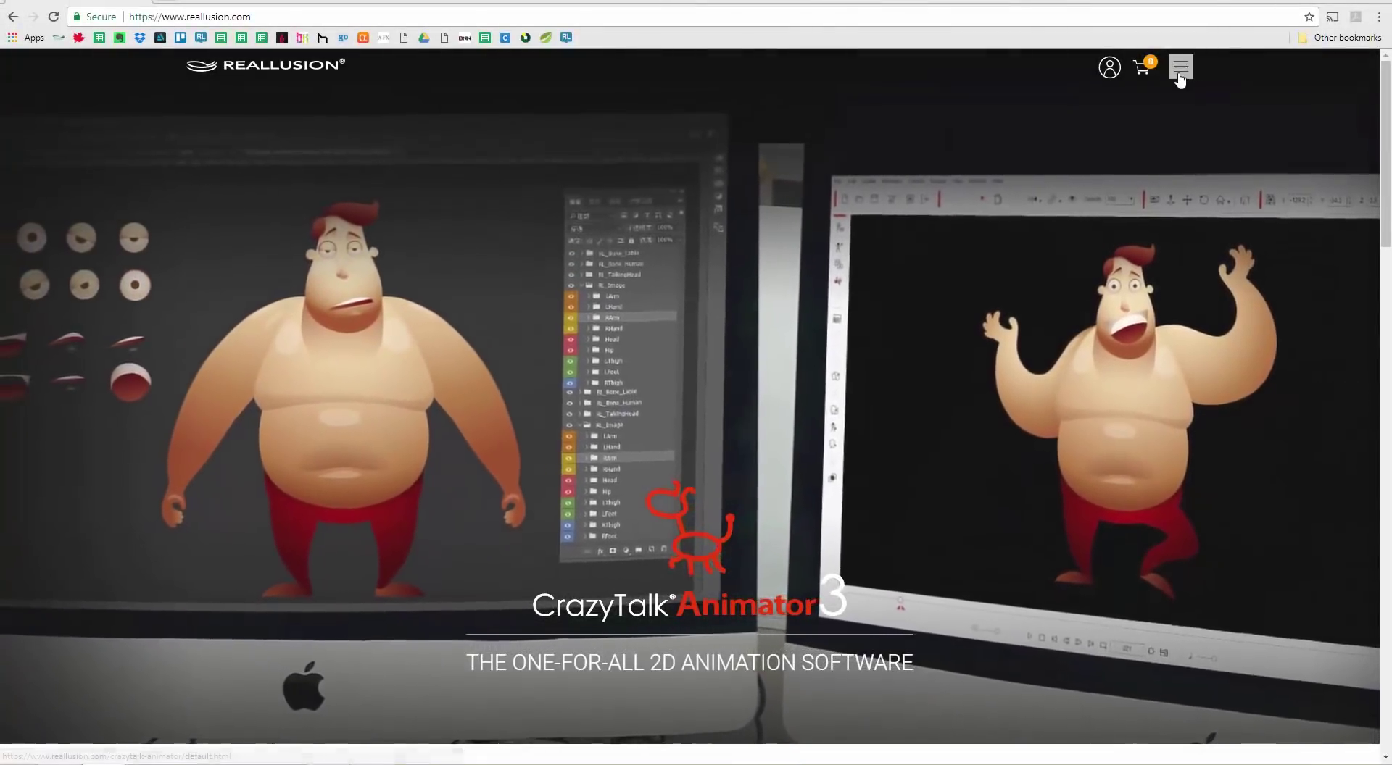
Open the Reallusion homepage's main navigation menu to show the 3D Animation products.
click(1179, 69)
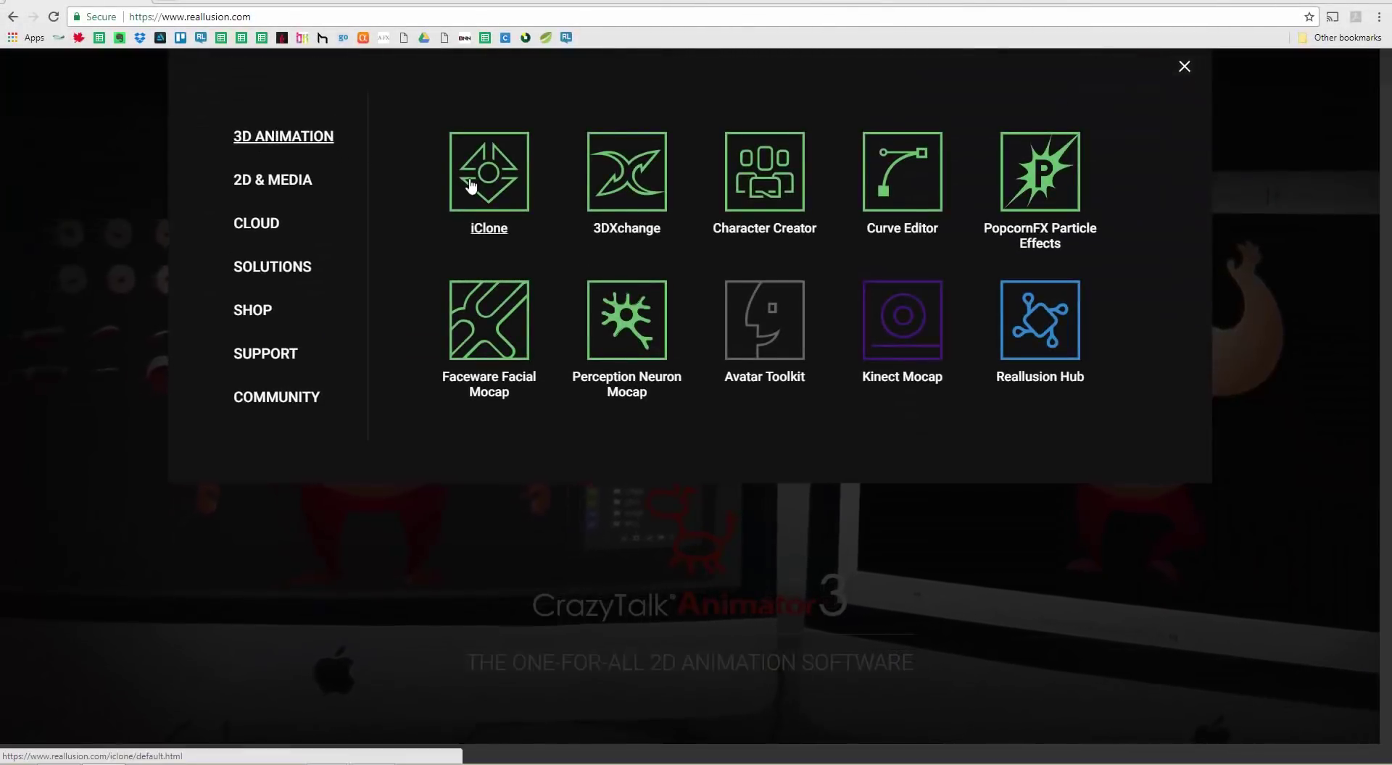
Go to the iClone 7 store page and scroll down to the US$299.00 PRO Bundle deals.
click(475, 181)
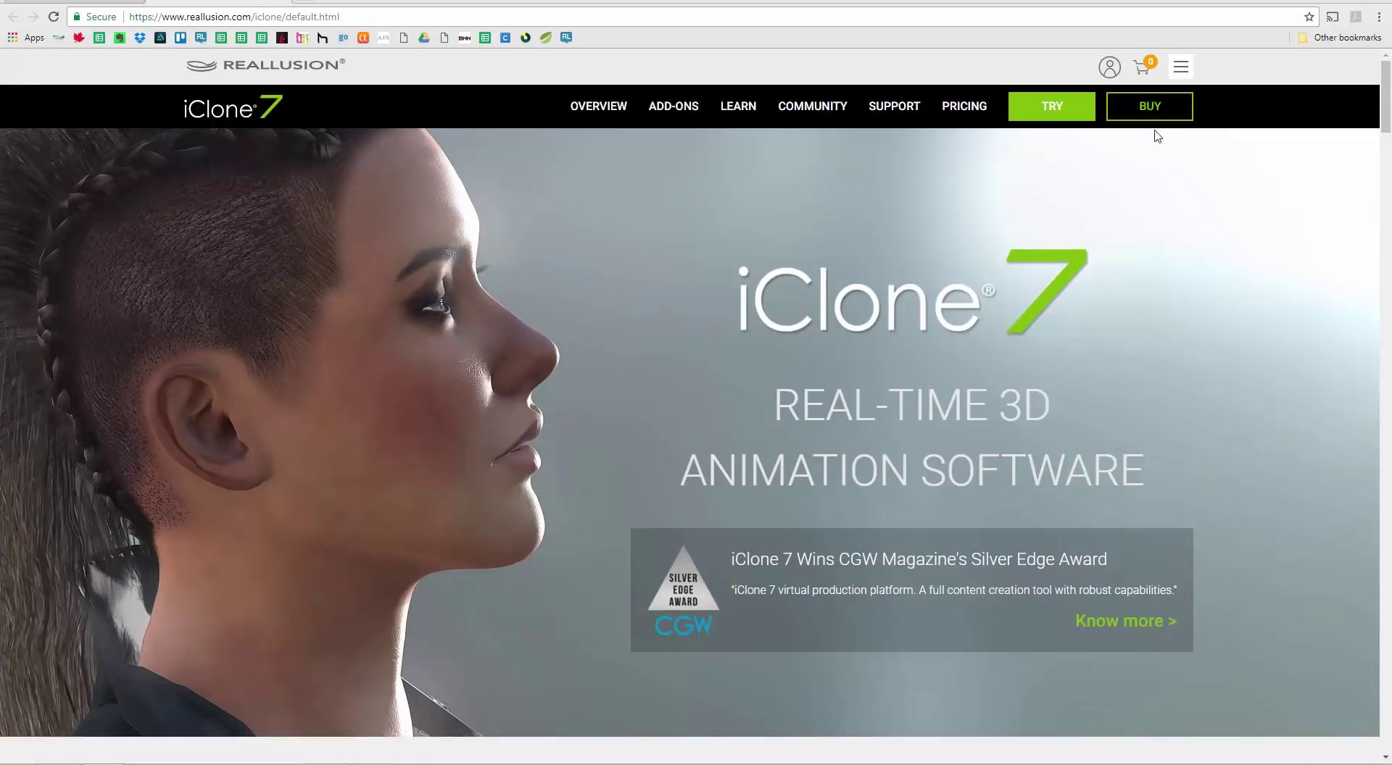
click(1149, 116)
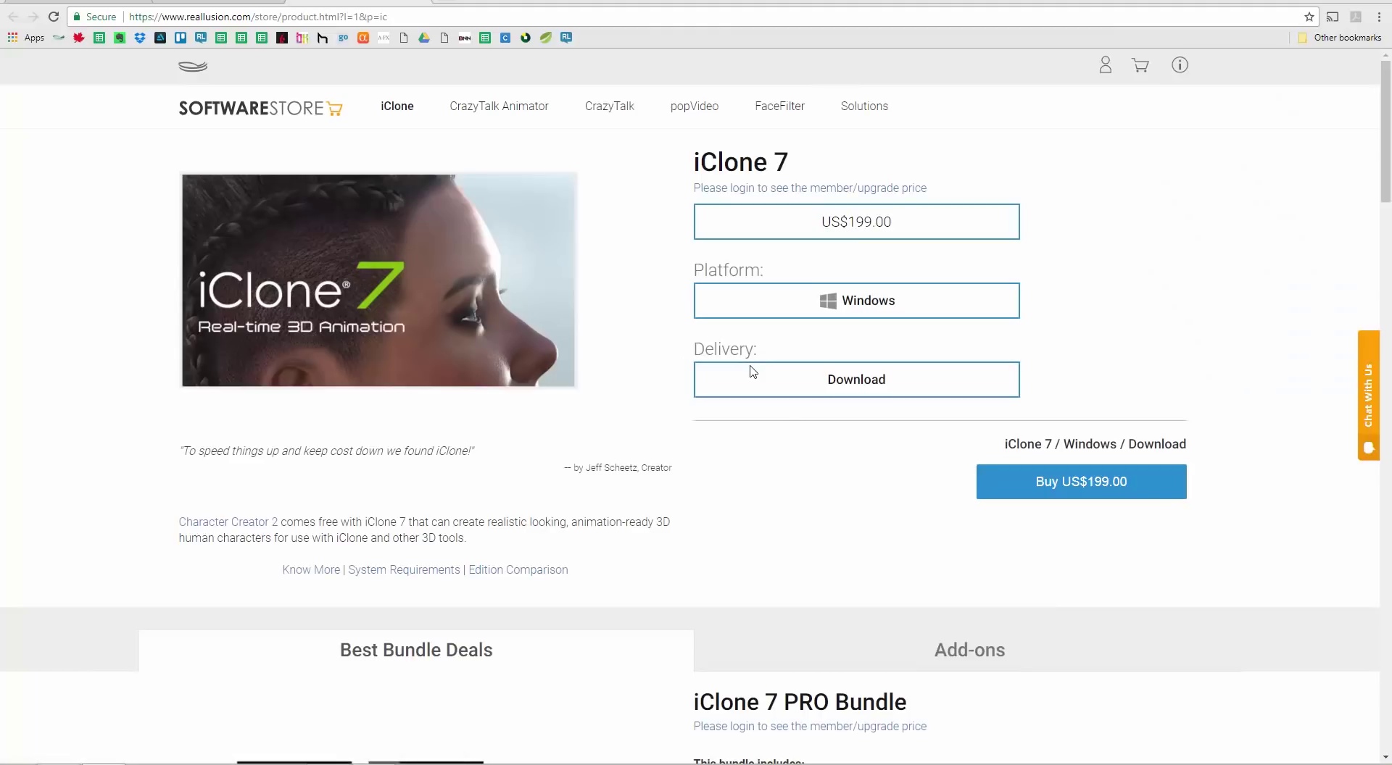
scroll(899, 499, down, 4)
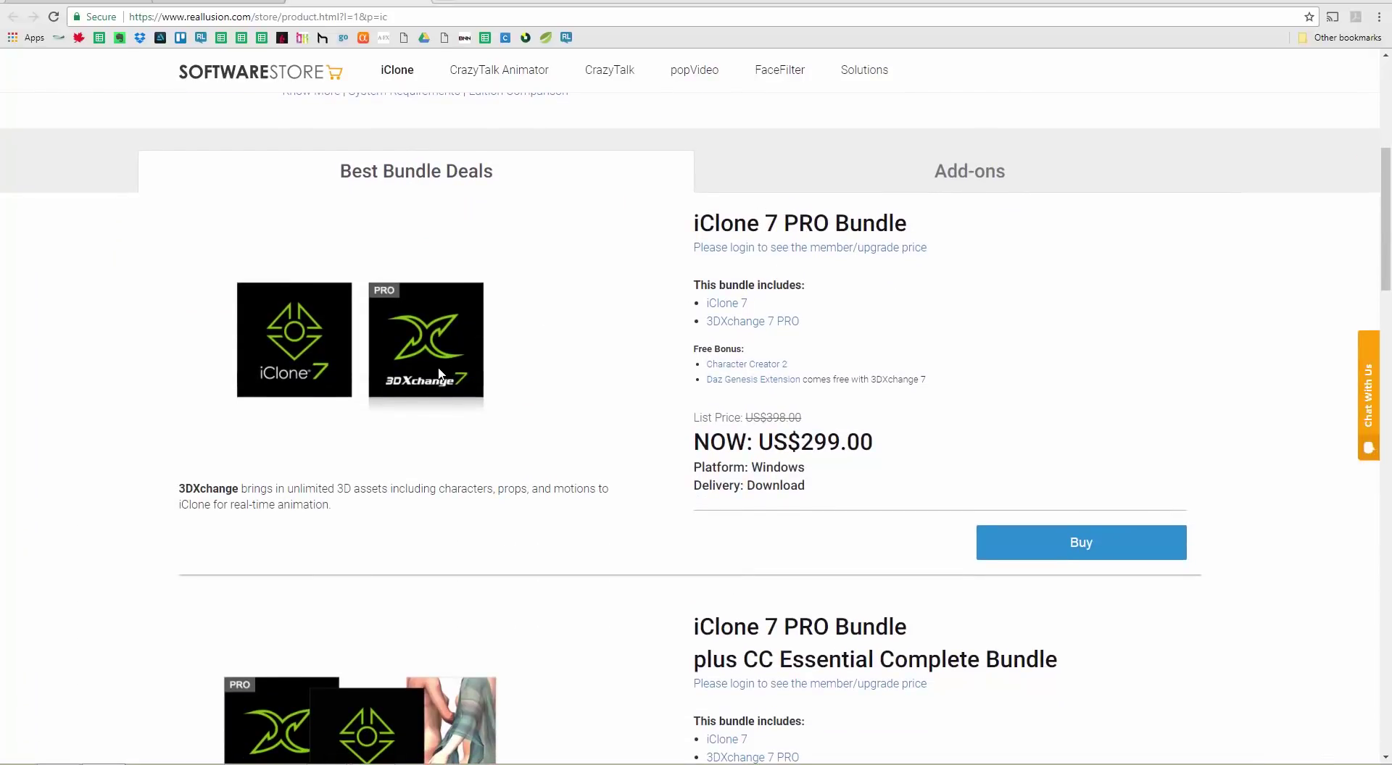
scroll(590, 384, down, 5)
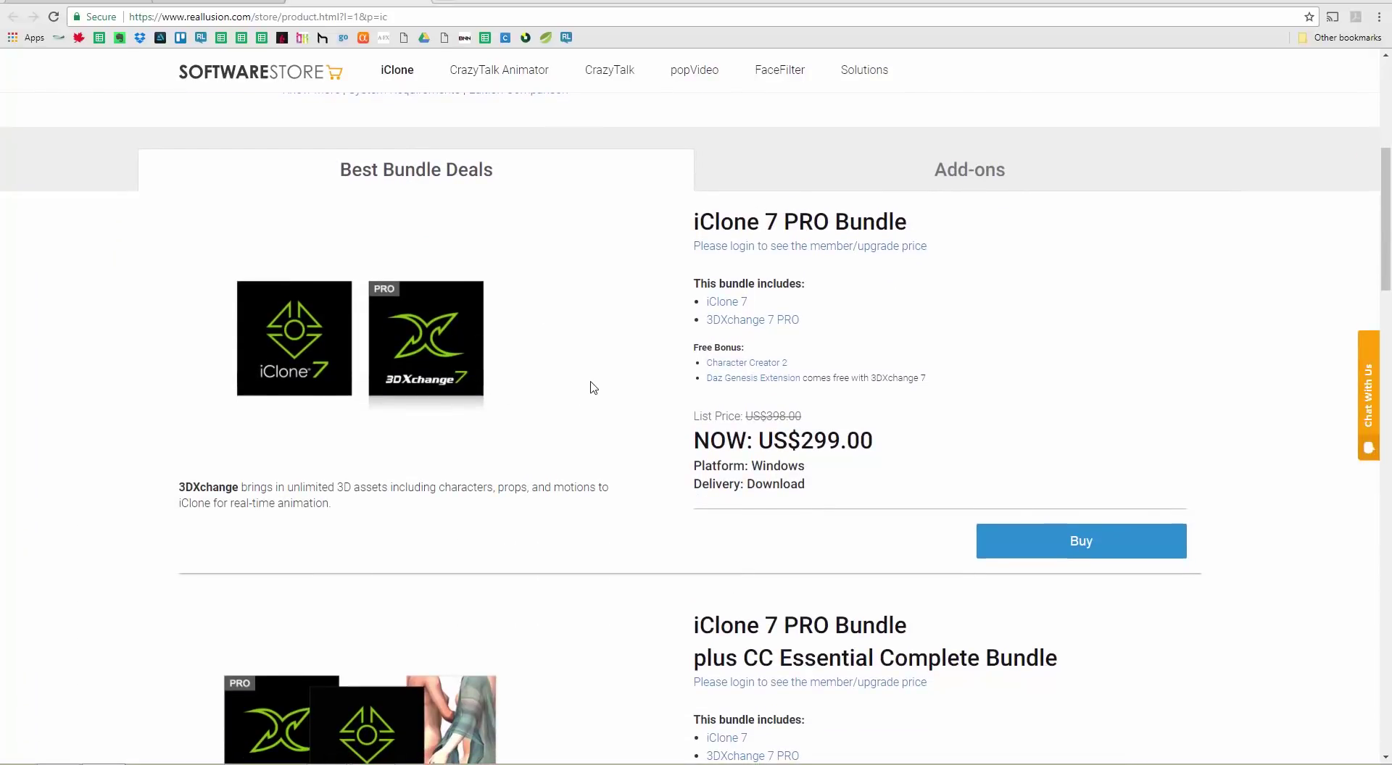
scroll(594, 379, down, 6)
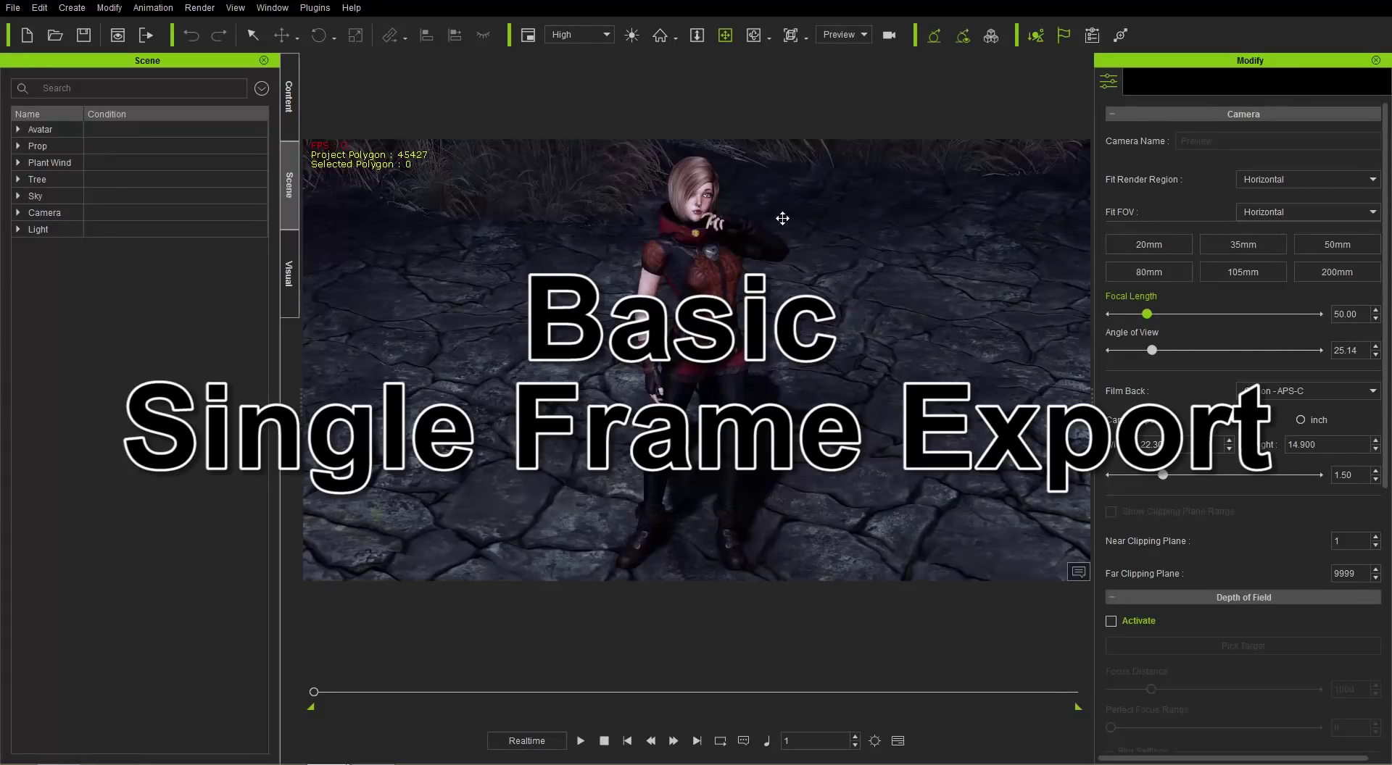
Expand the Avatar, Prop and Camera groups and widen the Name column.
click(18, 129)
click(19, 163)
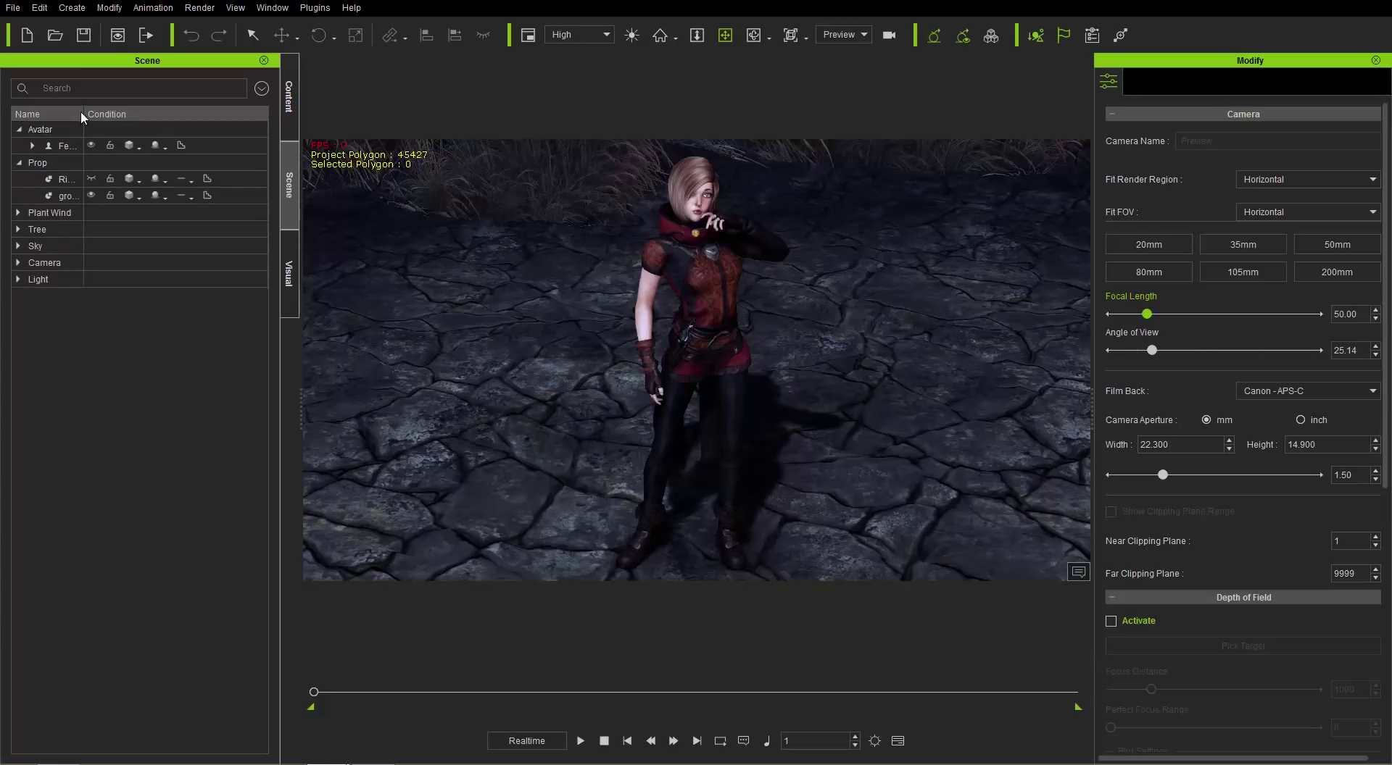
drag(84, 110, 129, 110)
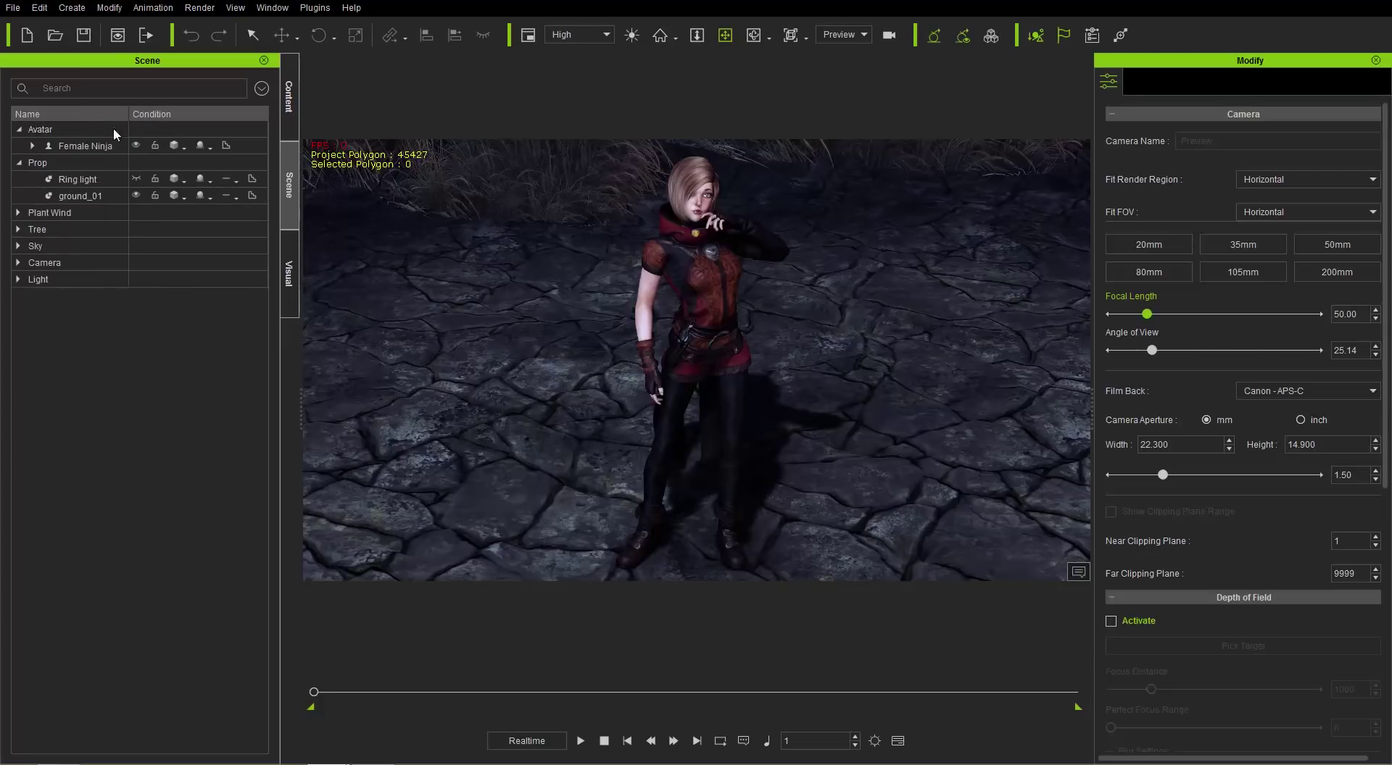
click(19, 264)
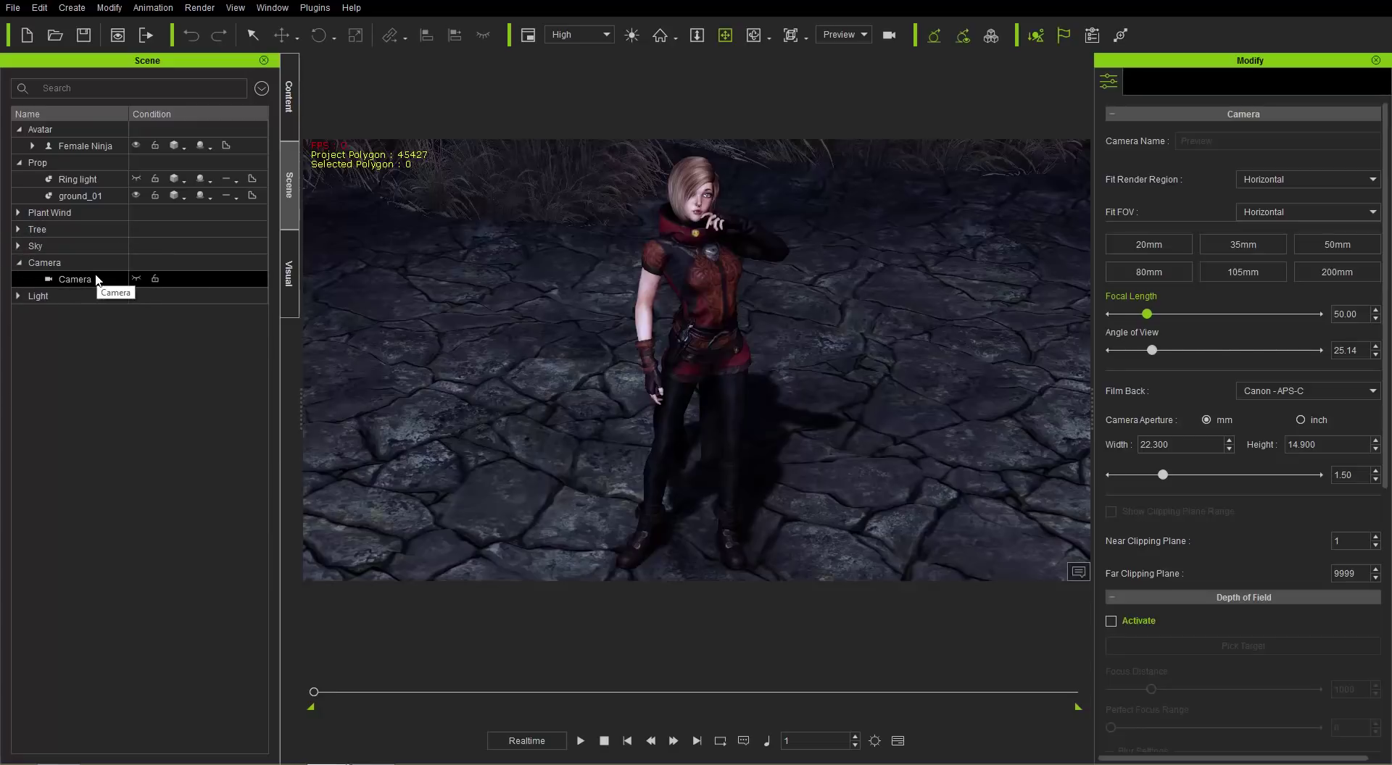
Select Female Ninja, ground_01 and Camera together.
click(87, 148)
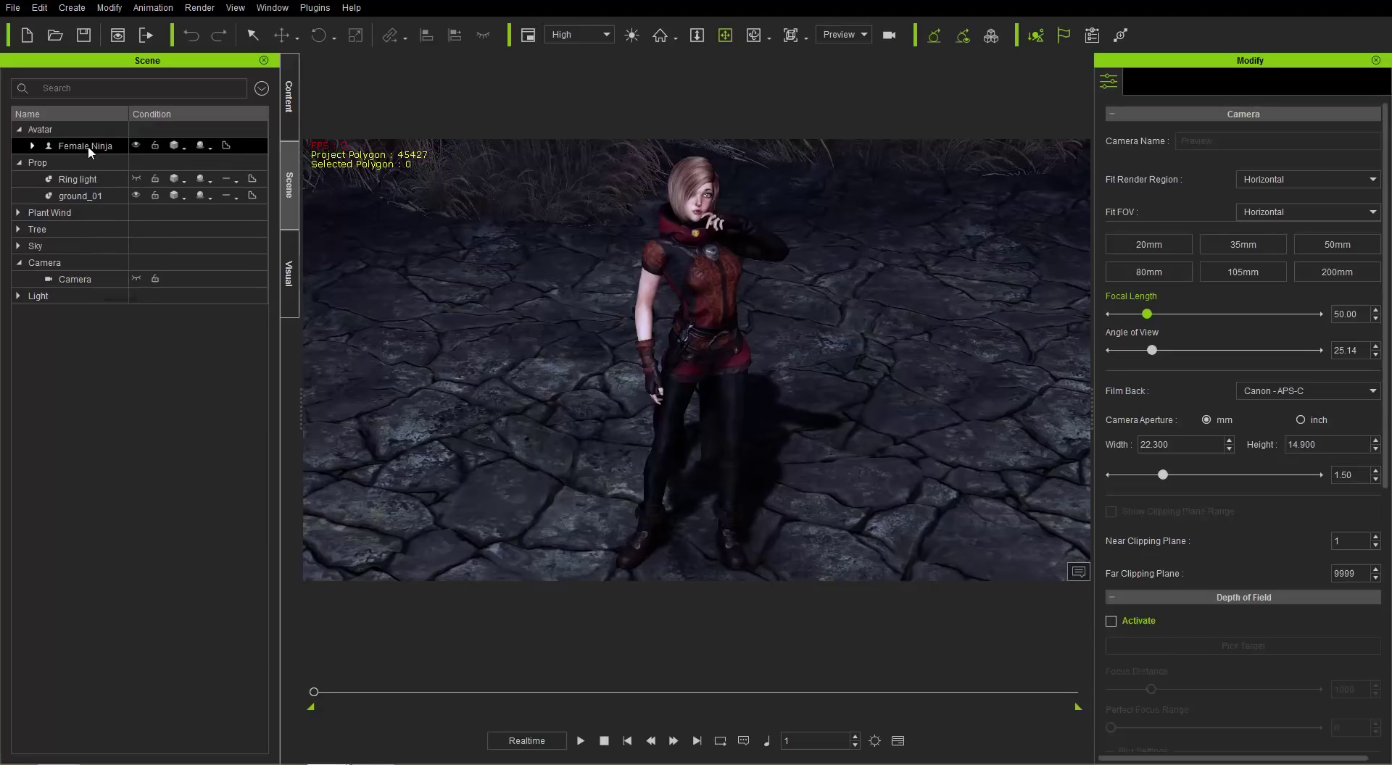
ctrl+click(98, 196)
ctrl+click(99, 279)
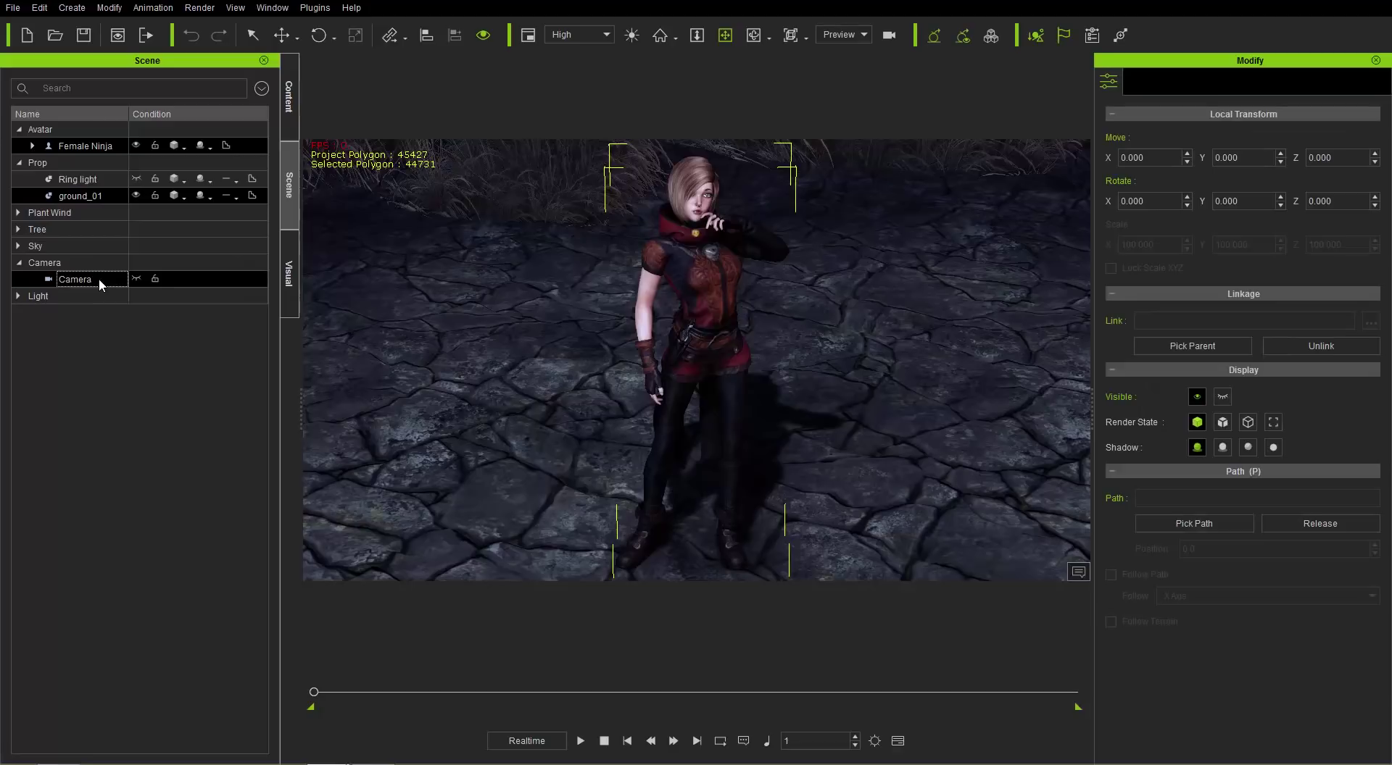
Open Export FBX with the 3ds Max target preset and 30 fps (NTSC) frame rate.
click(17, 9)
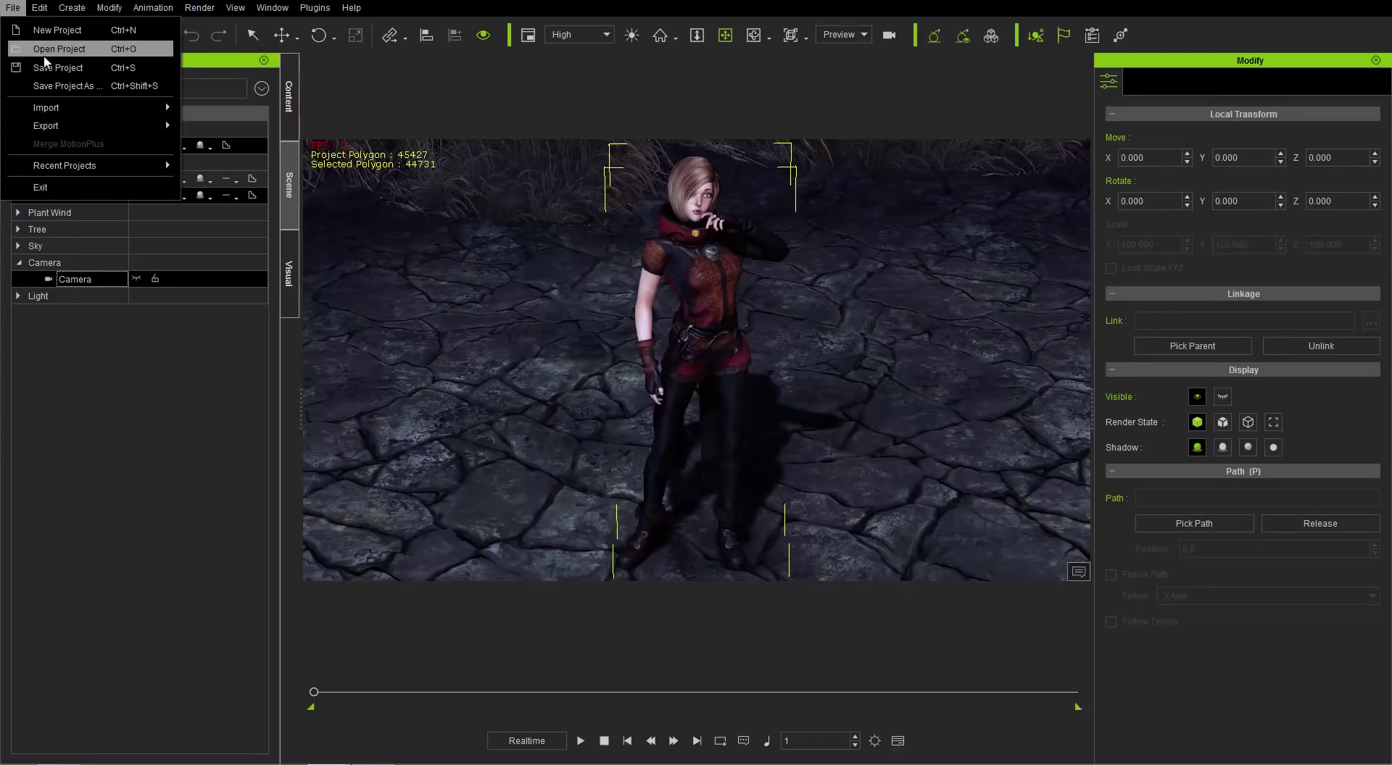
mouse_move(80, 126)
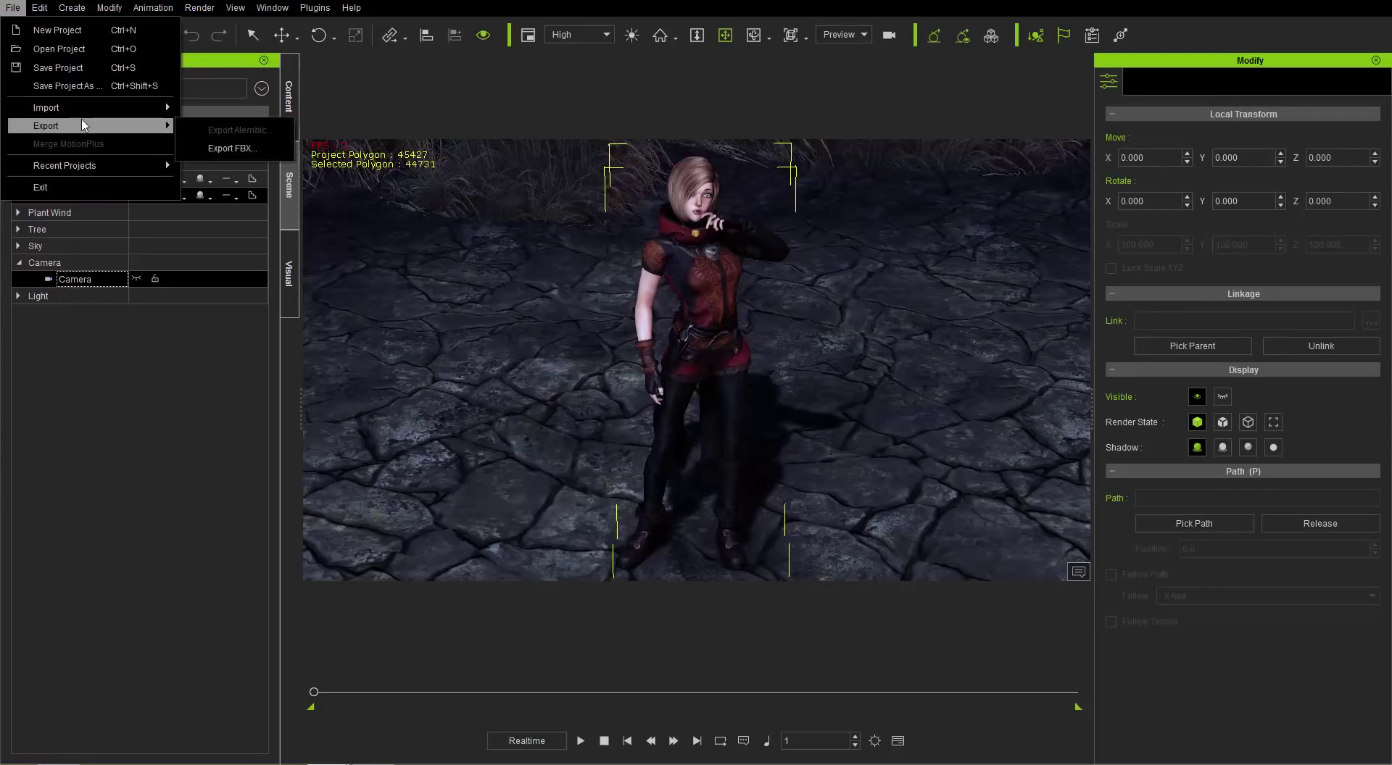
click(229, 150)
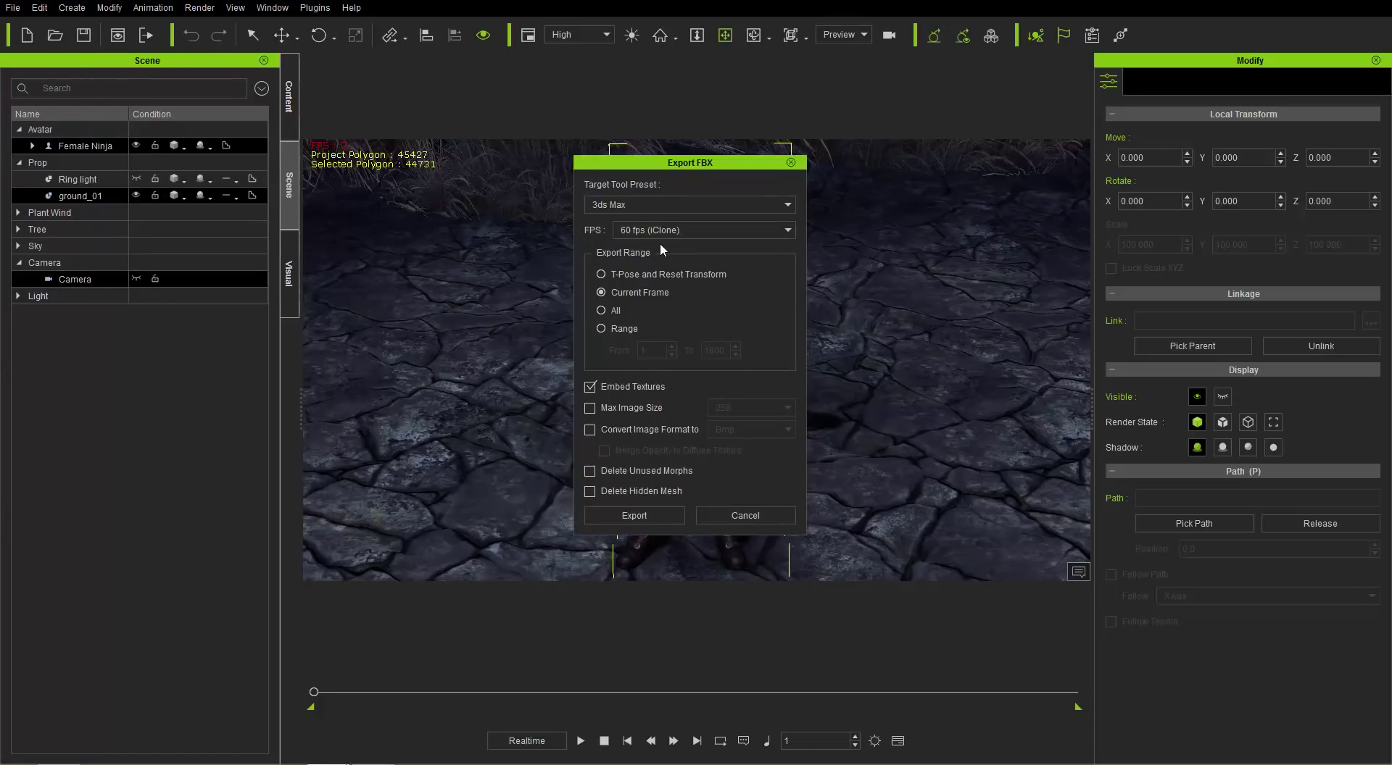
click(668, 205)
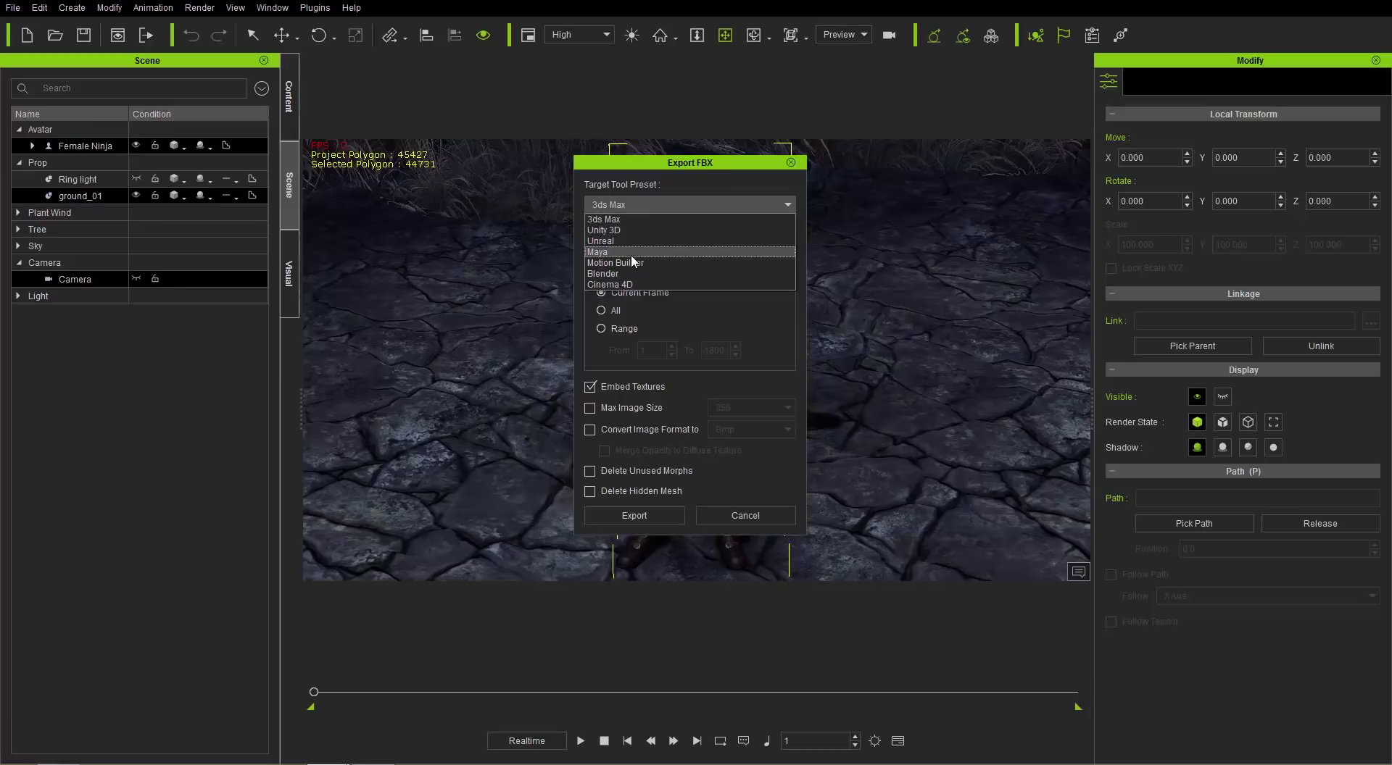
click(683, 190)
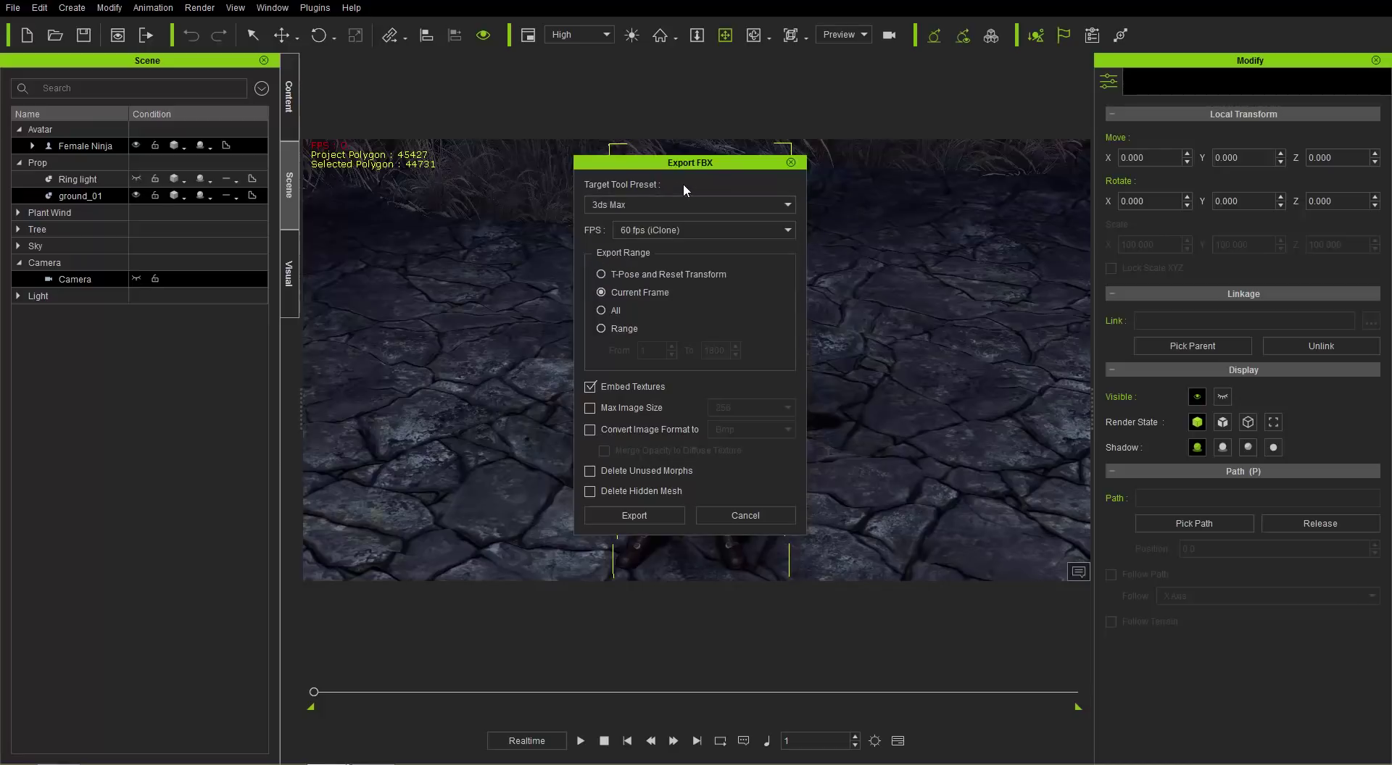
click(657, 231)
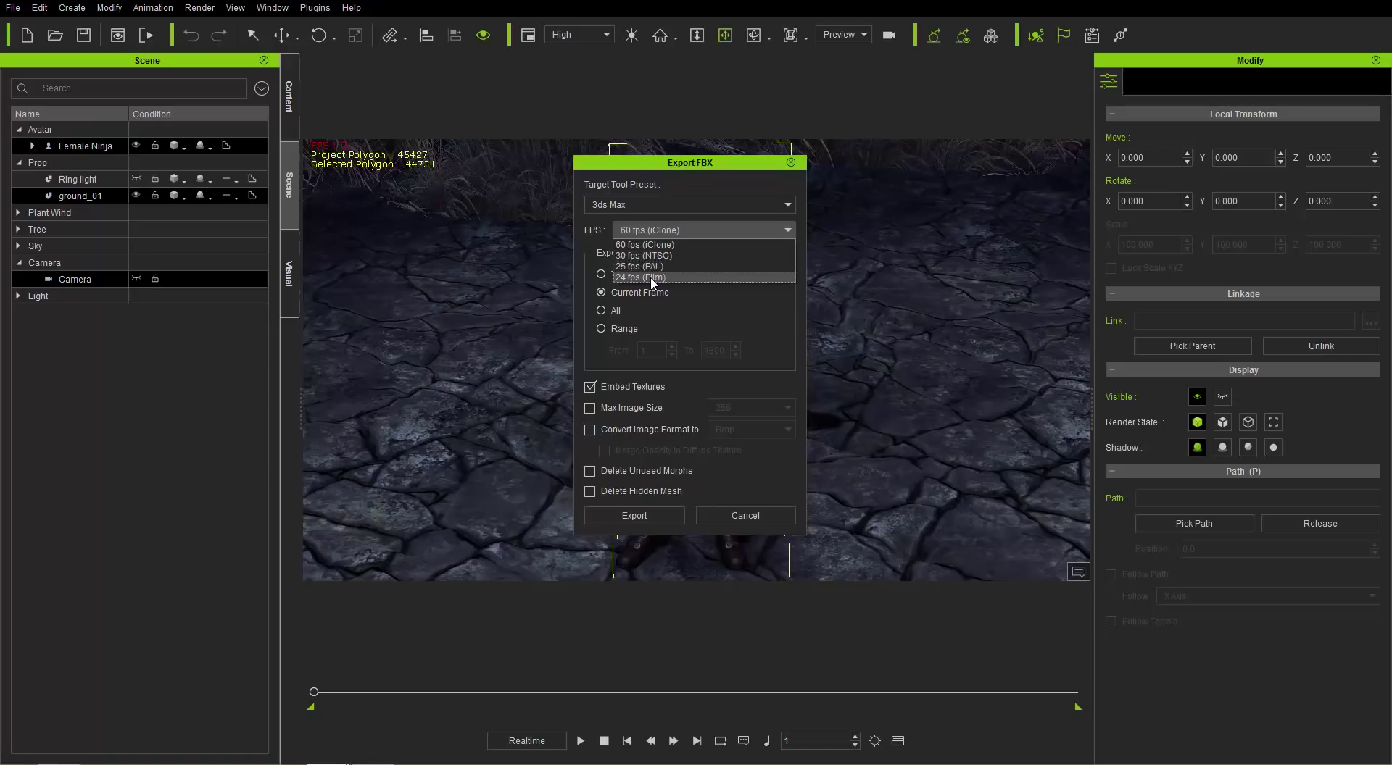
click(656, 255)
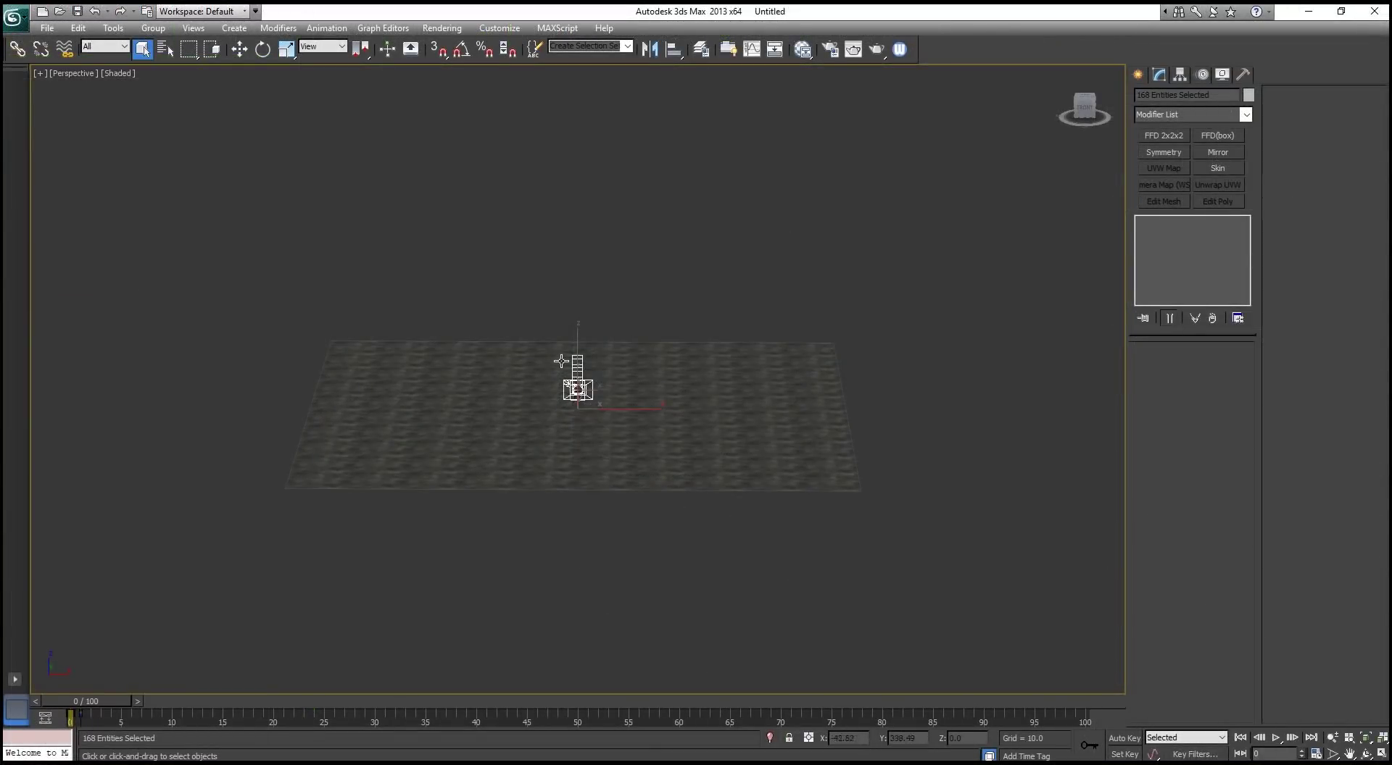
Inspect the imported ground plane and figure, then look through the imported camera.
scroll(569, 384, up, 5)
alt+middle_drag(569, 396, 651, 419)
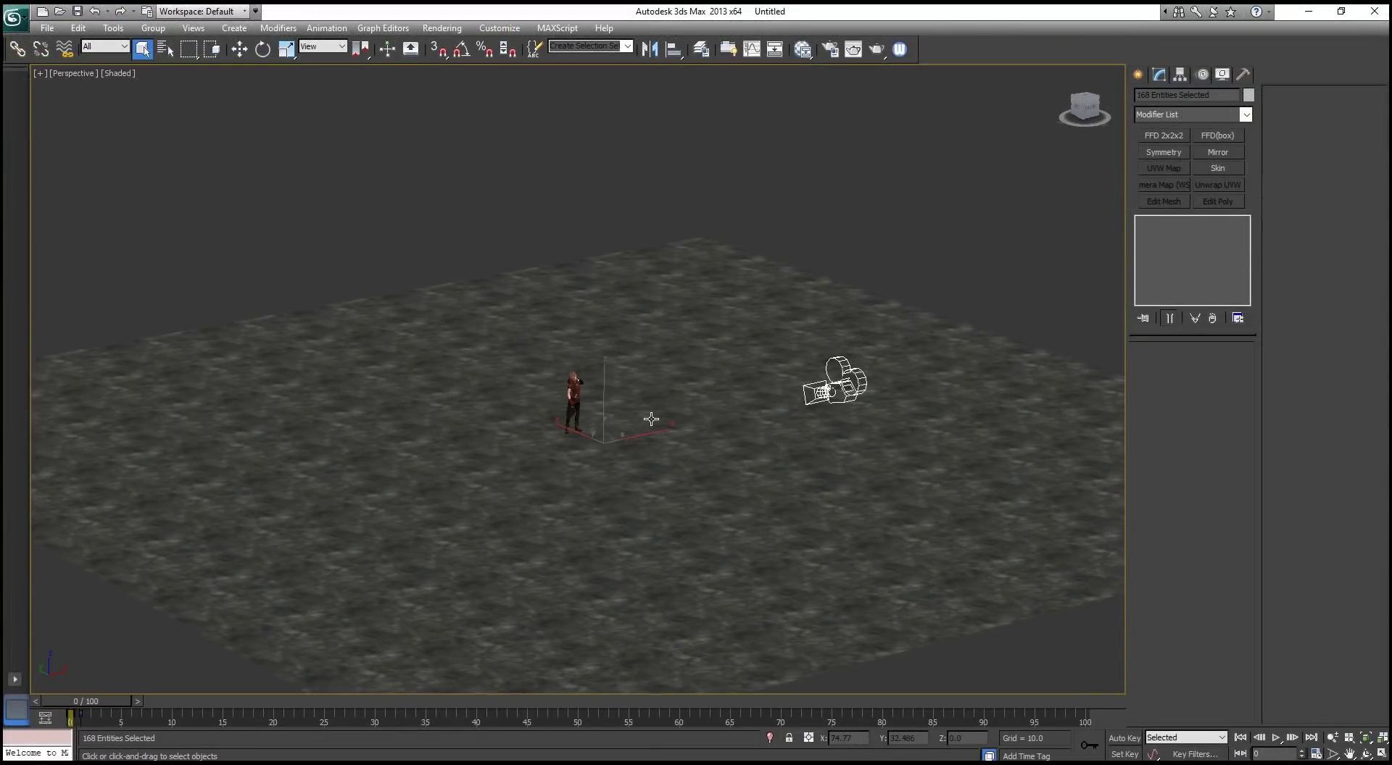
scroll(597, 413, up, 3)
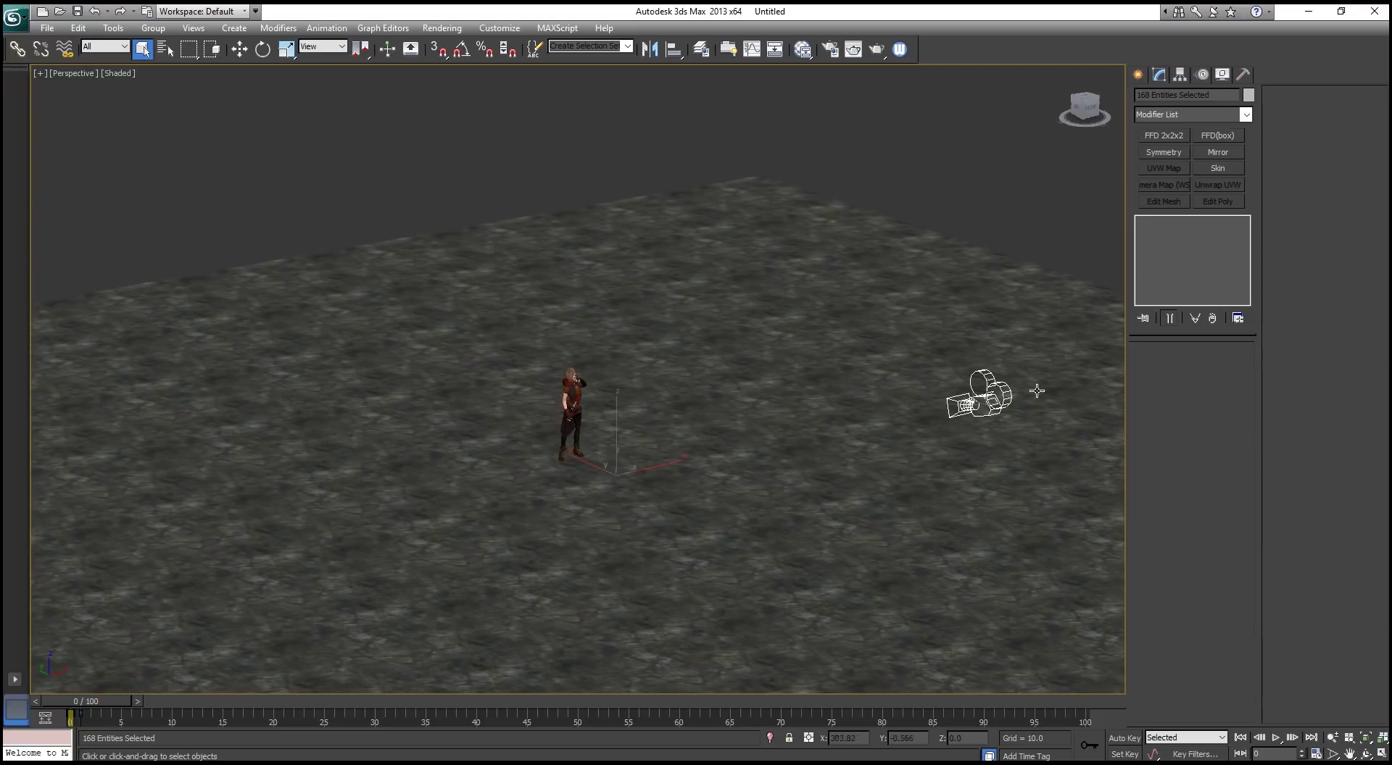
key(c)
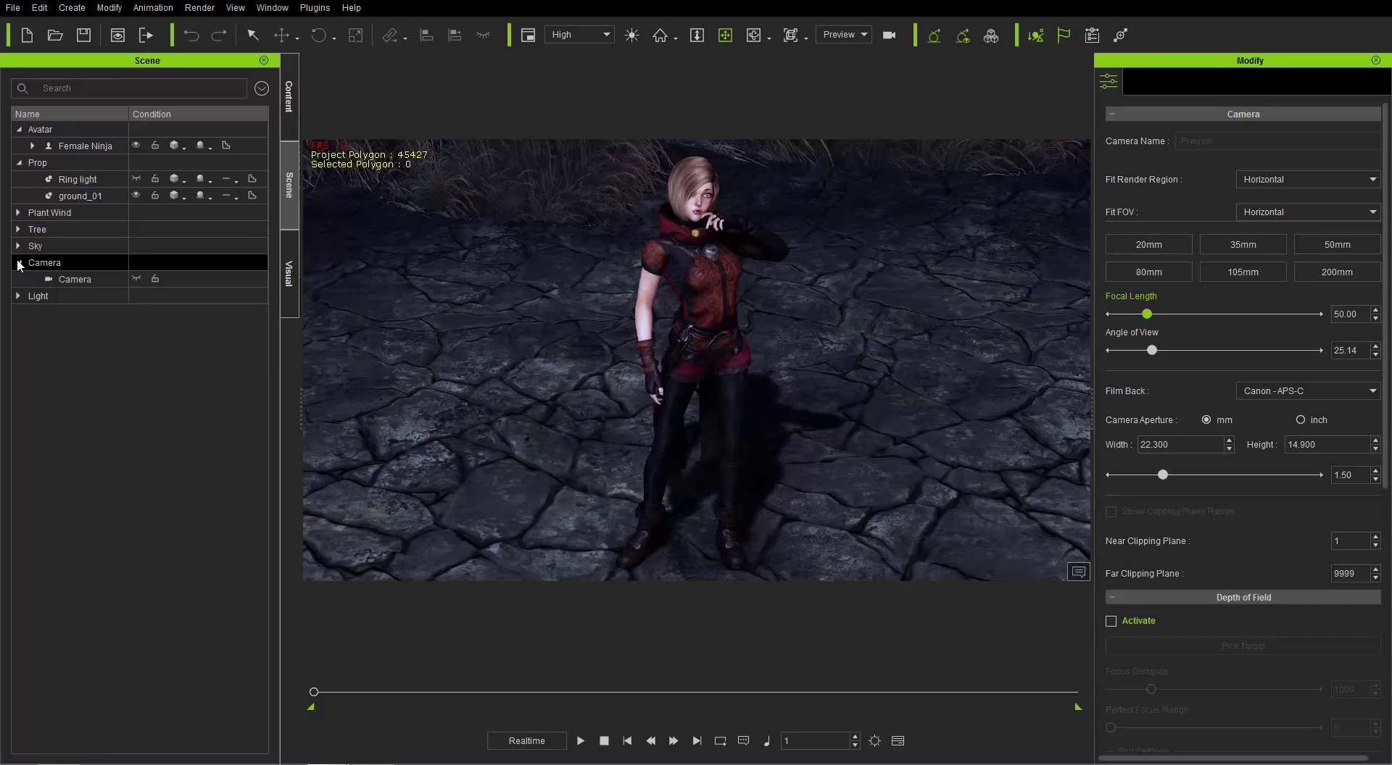
Select only the Female Ninja and open Export FBX for it.
click(696, 311)
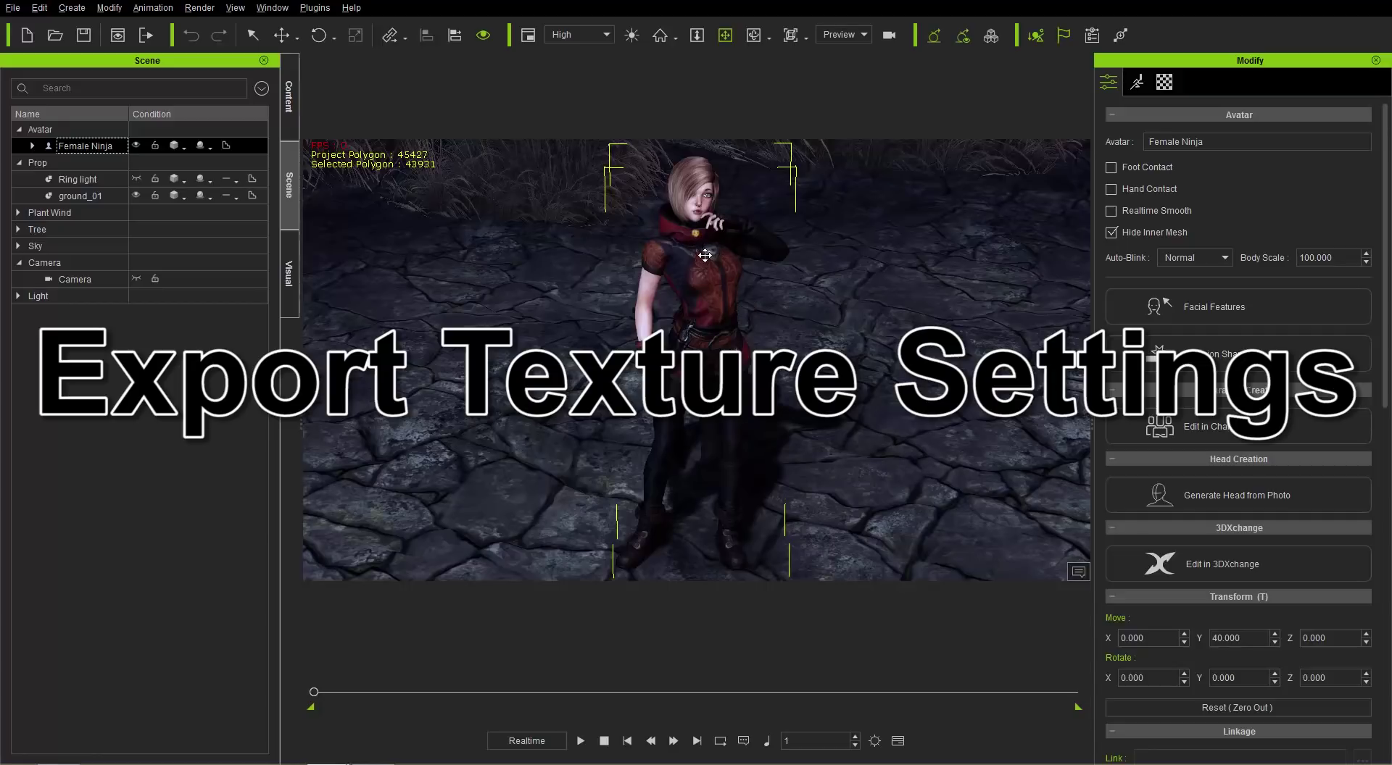
click(12, 8)
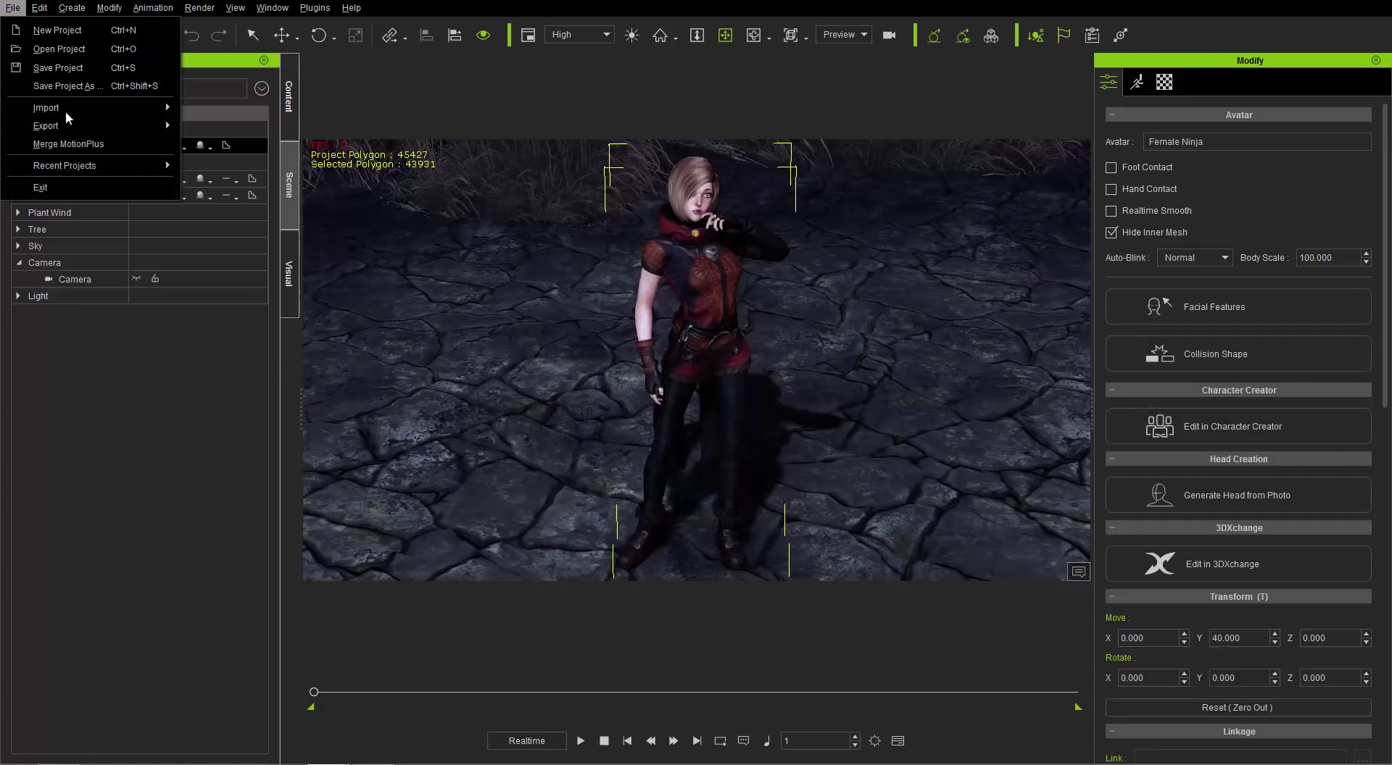
mouse_move(69, 127)
click(246, 145)
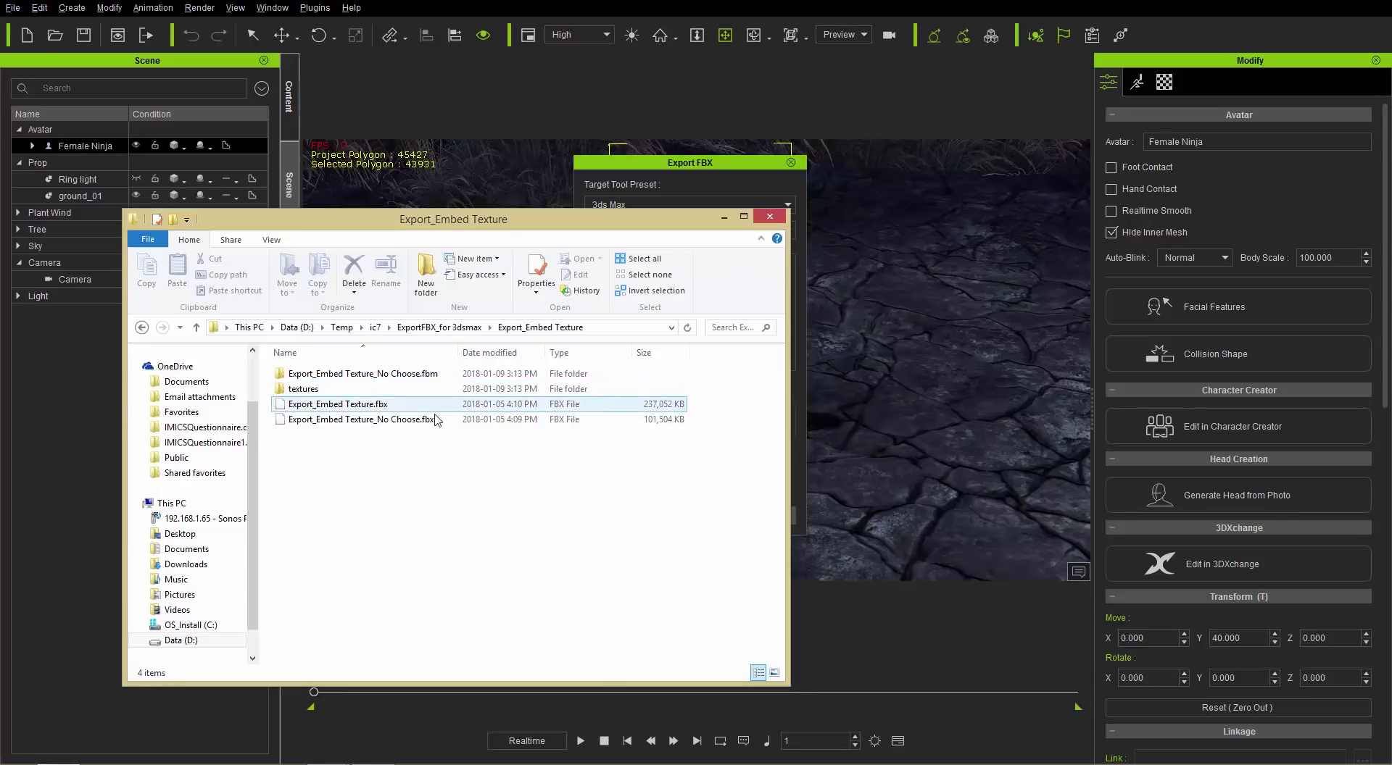
Check the No Choose FBX file, browse its extracted texture folder, then return to Export_Embed Texture.
click(376, 421)
click(347, 423)
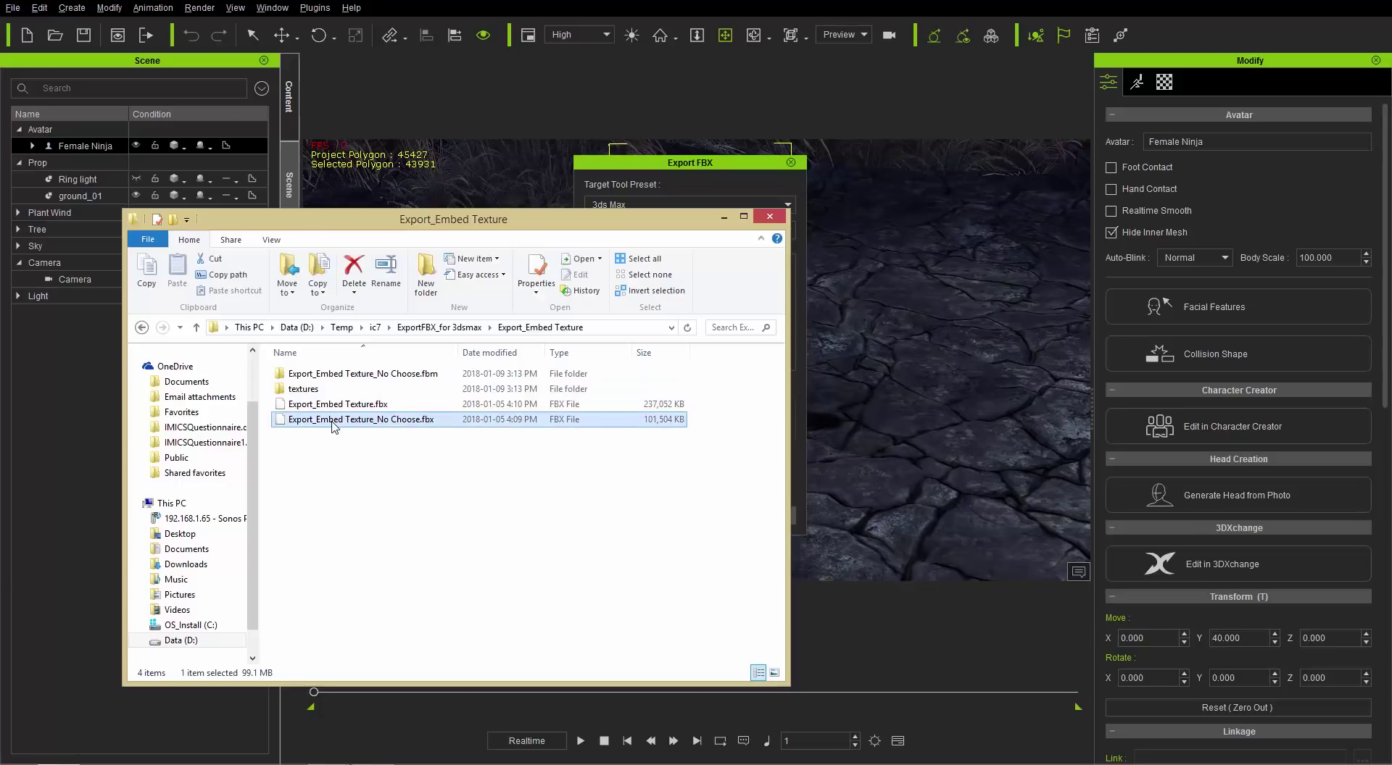
double_click(410, 375)
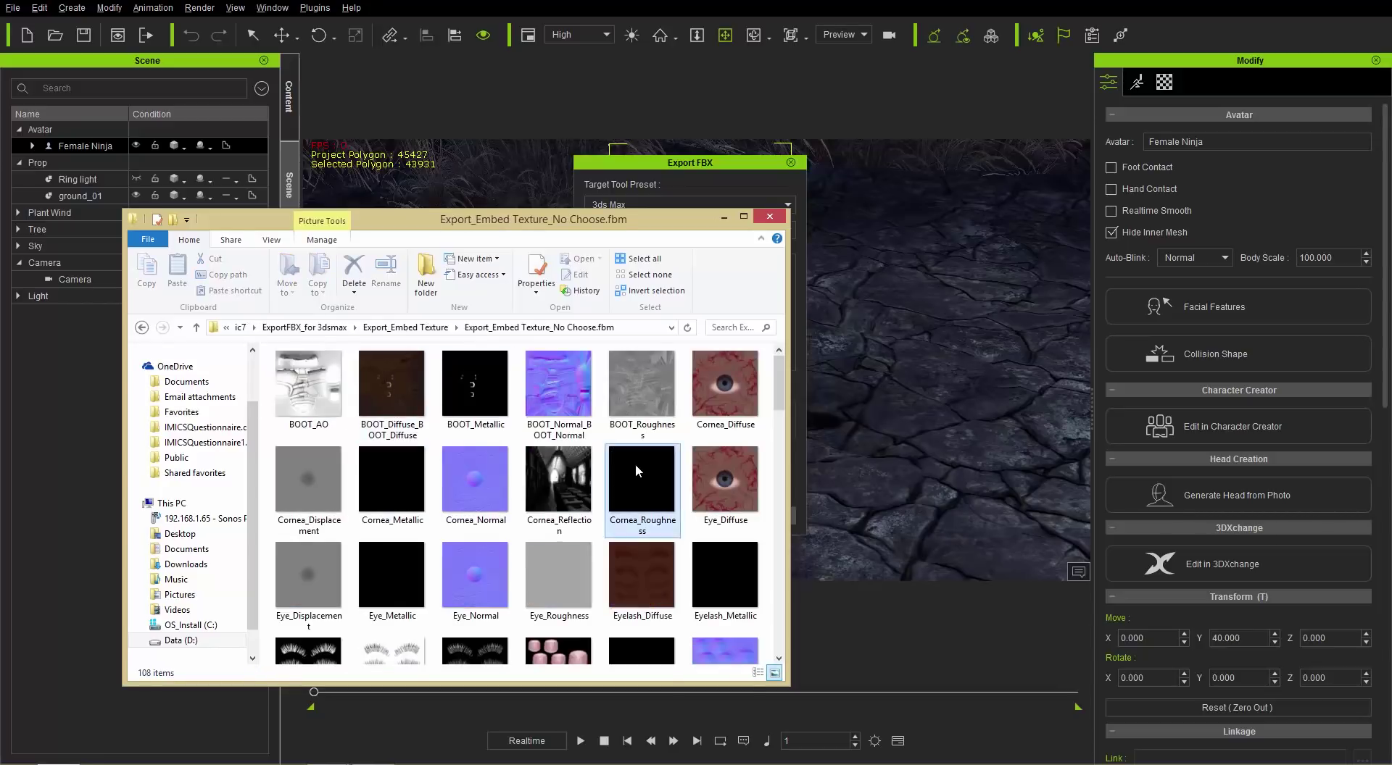
scroll(657, 464, down, 10)
click(659, 467)
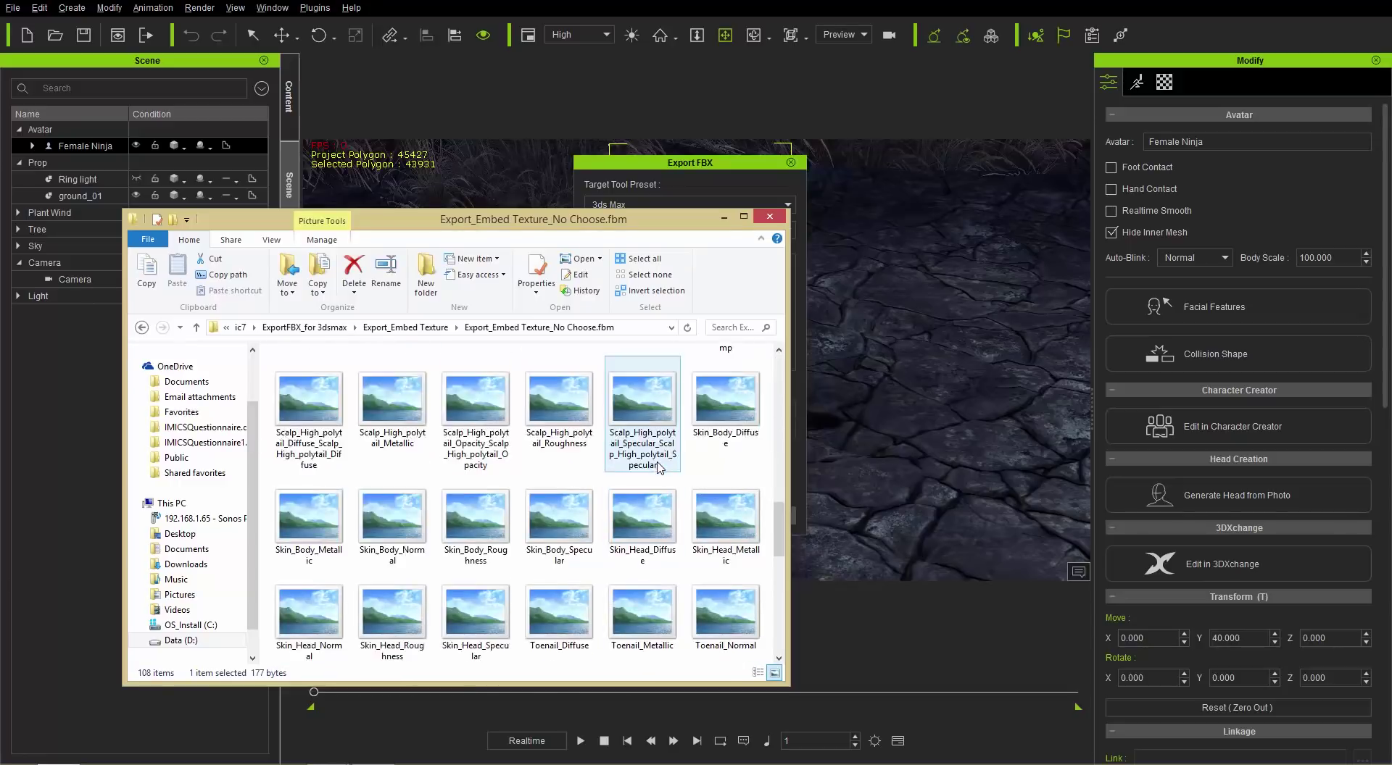
scroll(659, 468, down, 3)
scroll(660, 468, down, 3)
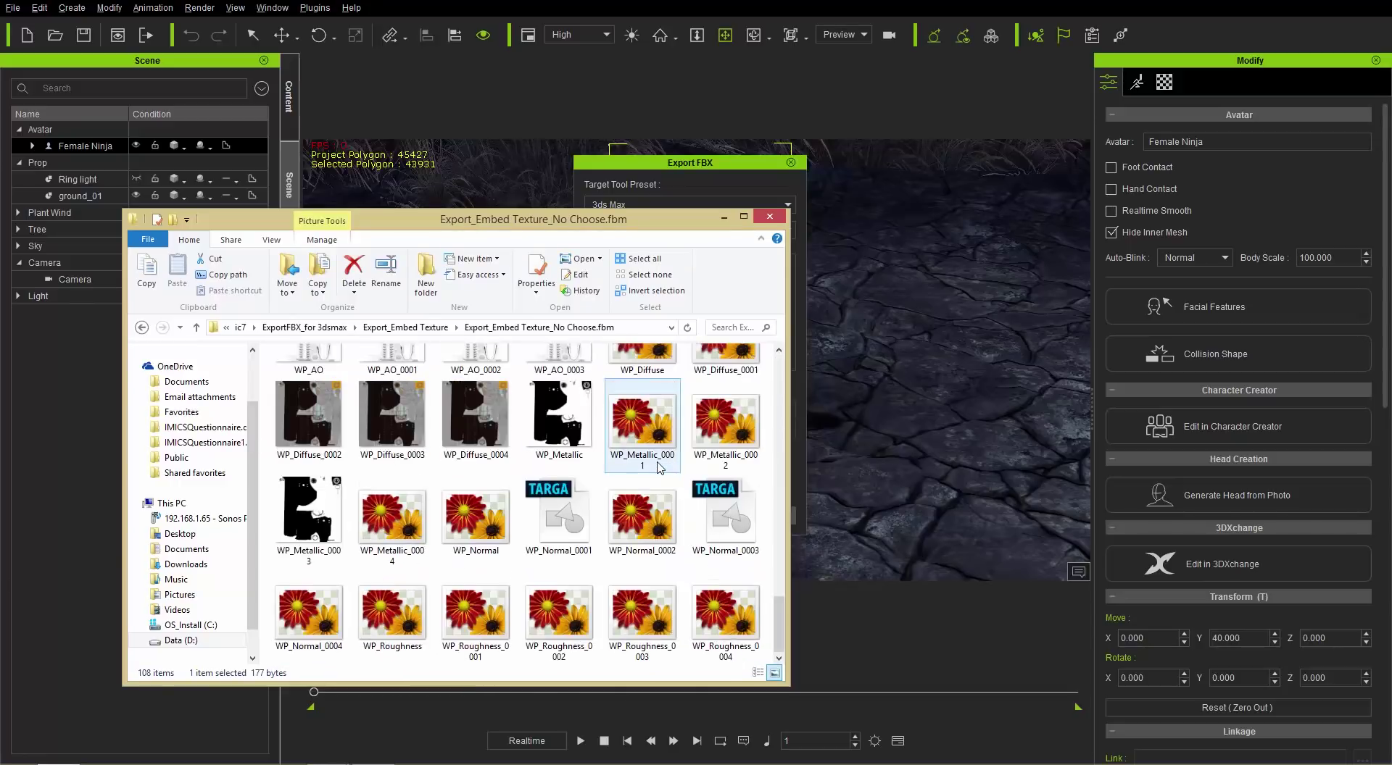
scroll(657, 464, up, 15)
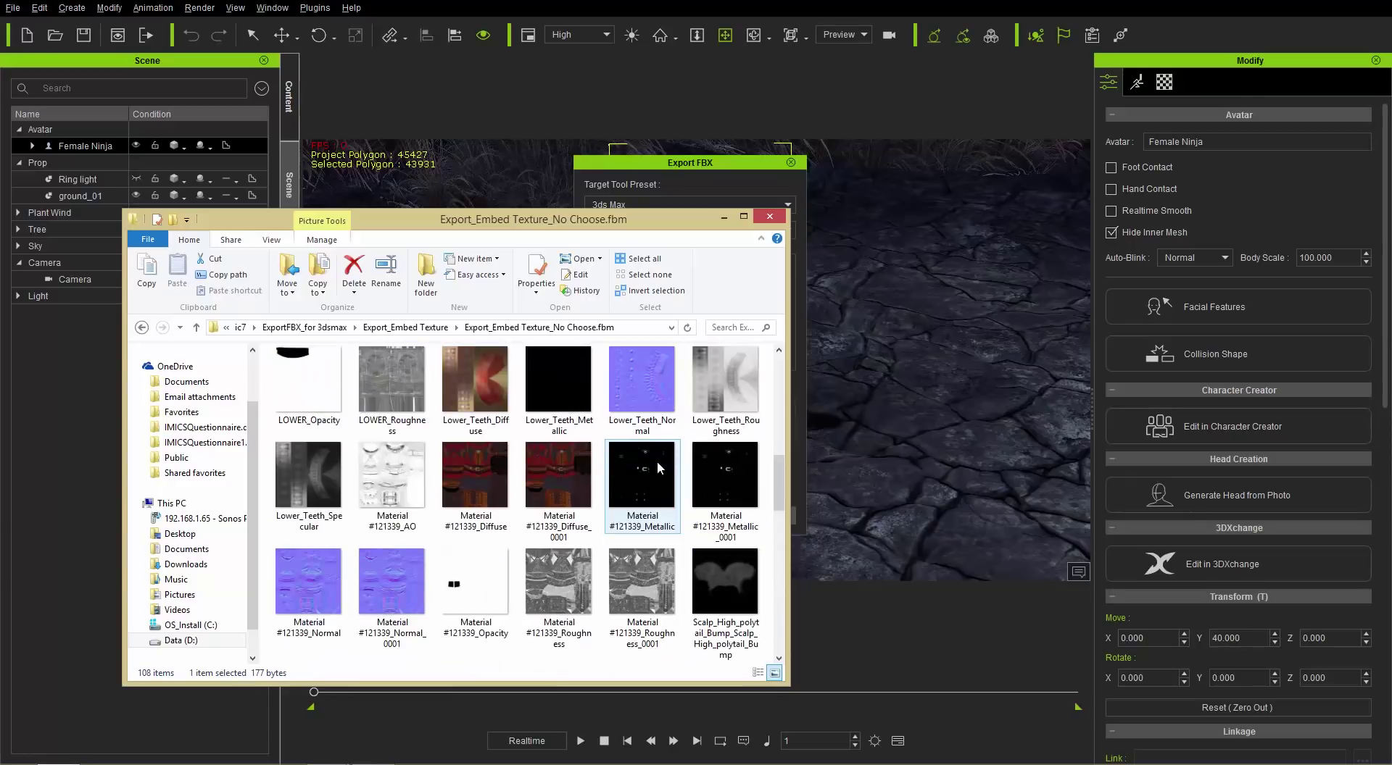
click(427, 328)
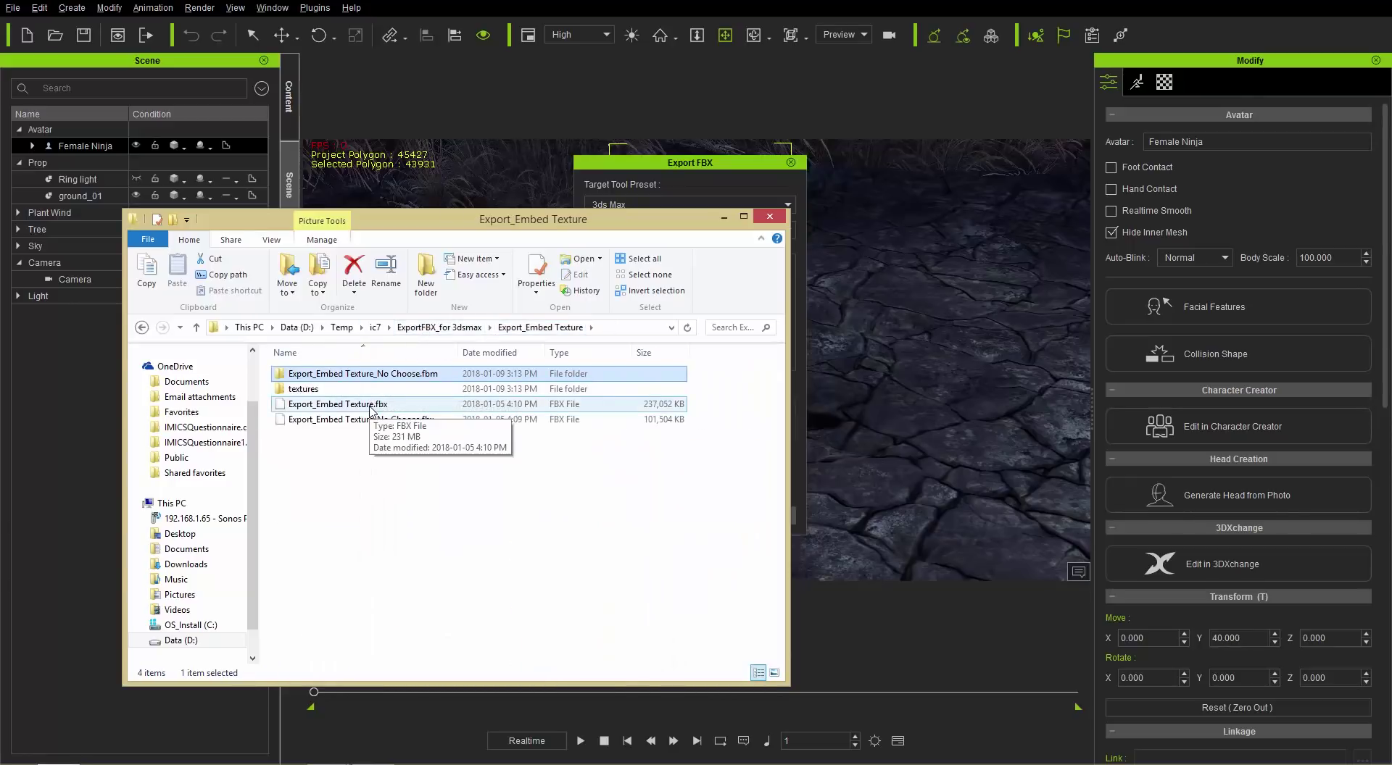
Check the embedded-texture FBX size, then open textures > Export_Embed Texture > badge > Badge > WP.
click(661, 408)
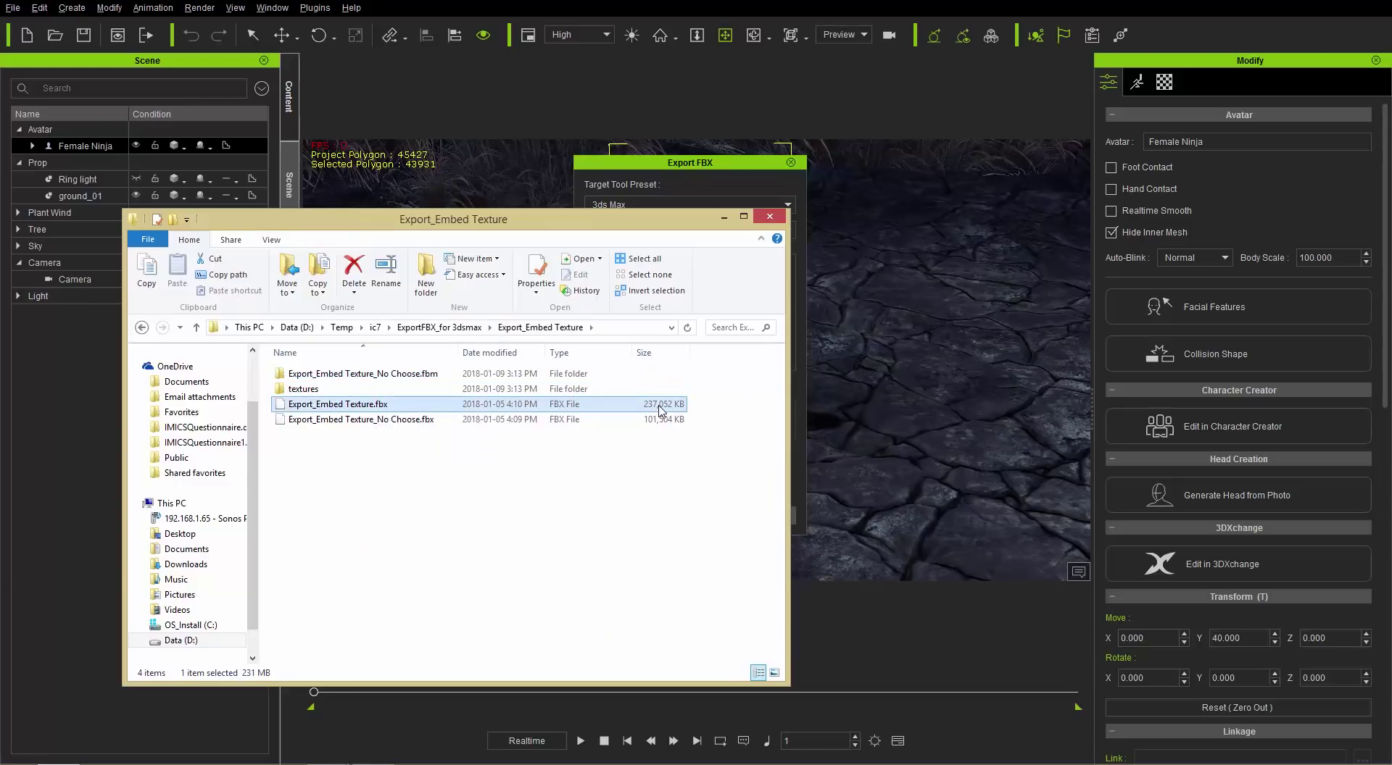
double_click(312, 392)
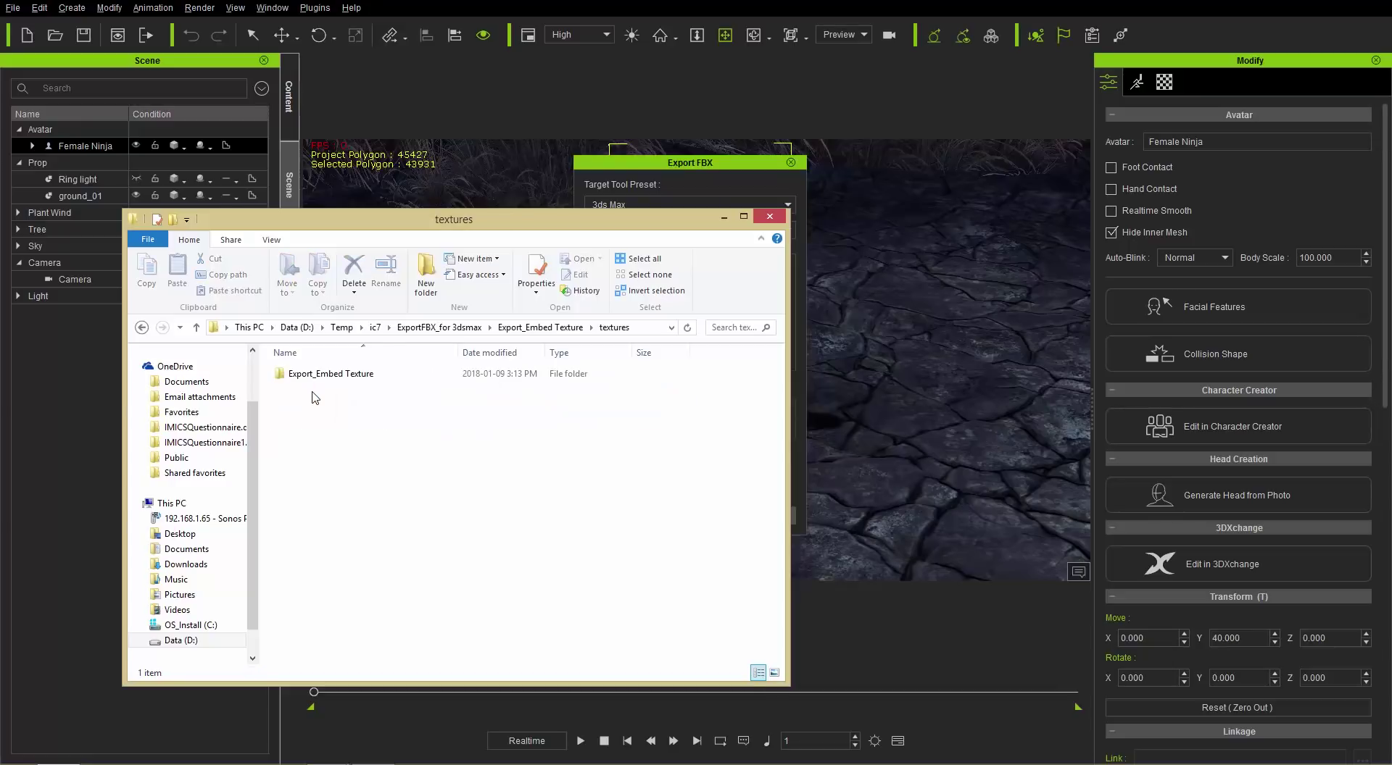
double_click(328, 377)
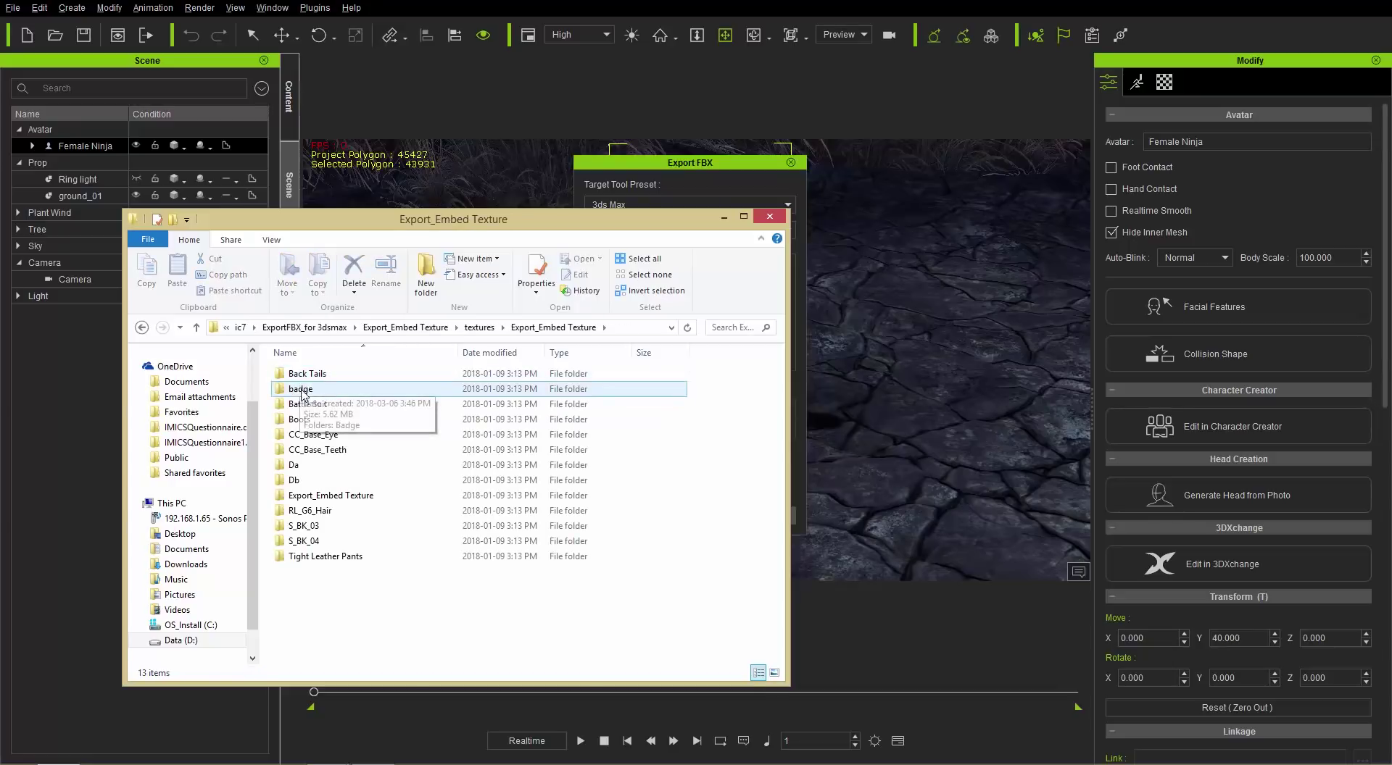
double_click(303, 390)
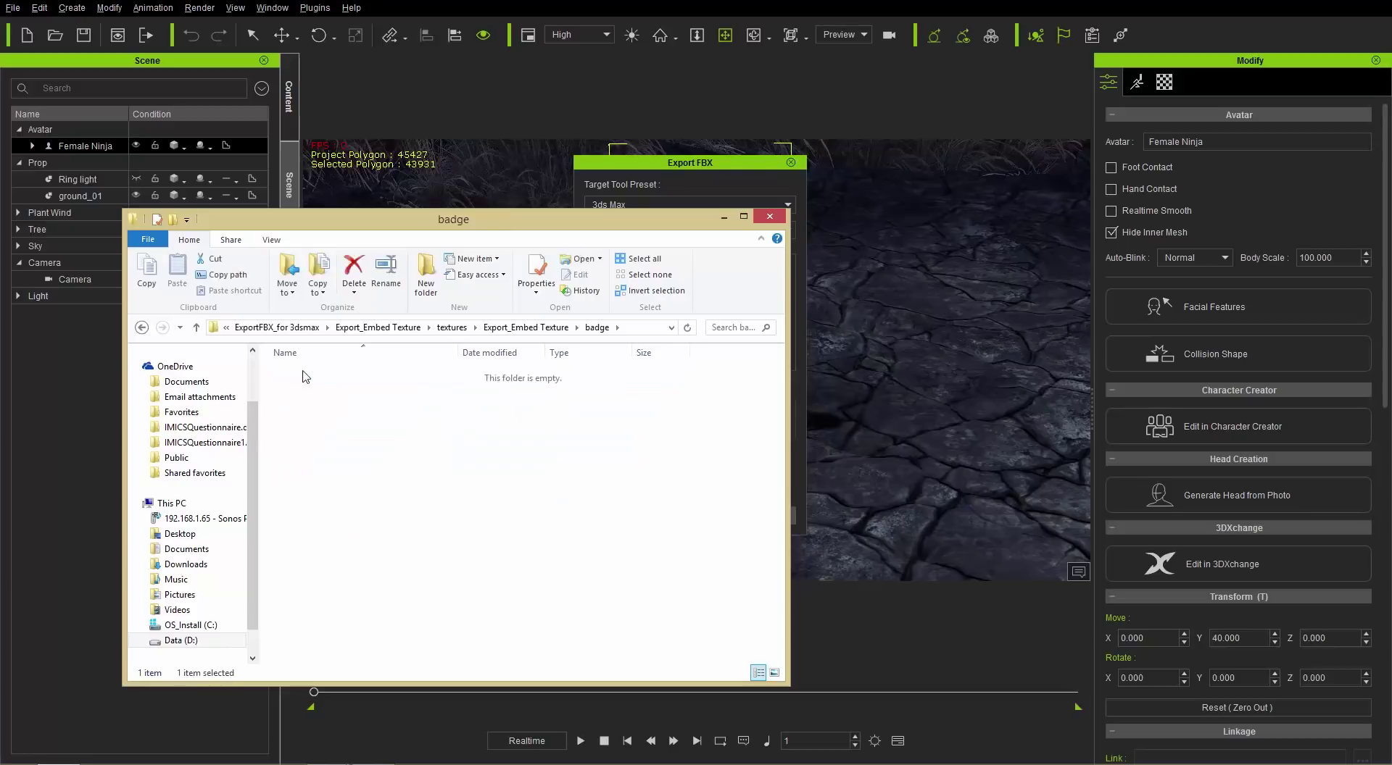
double_click(300, 374)
double_click(300, 374)
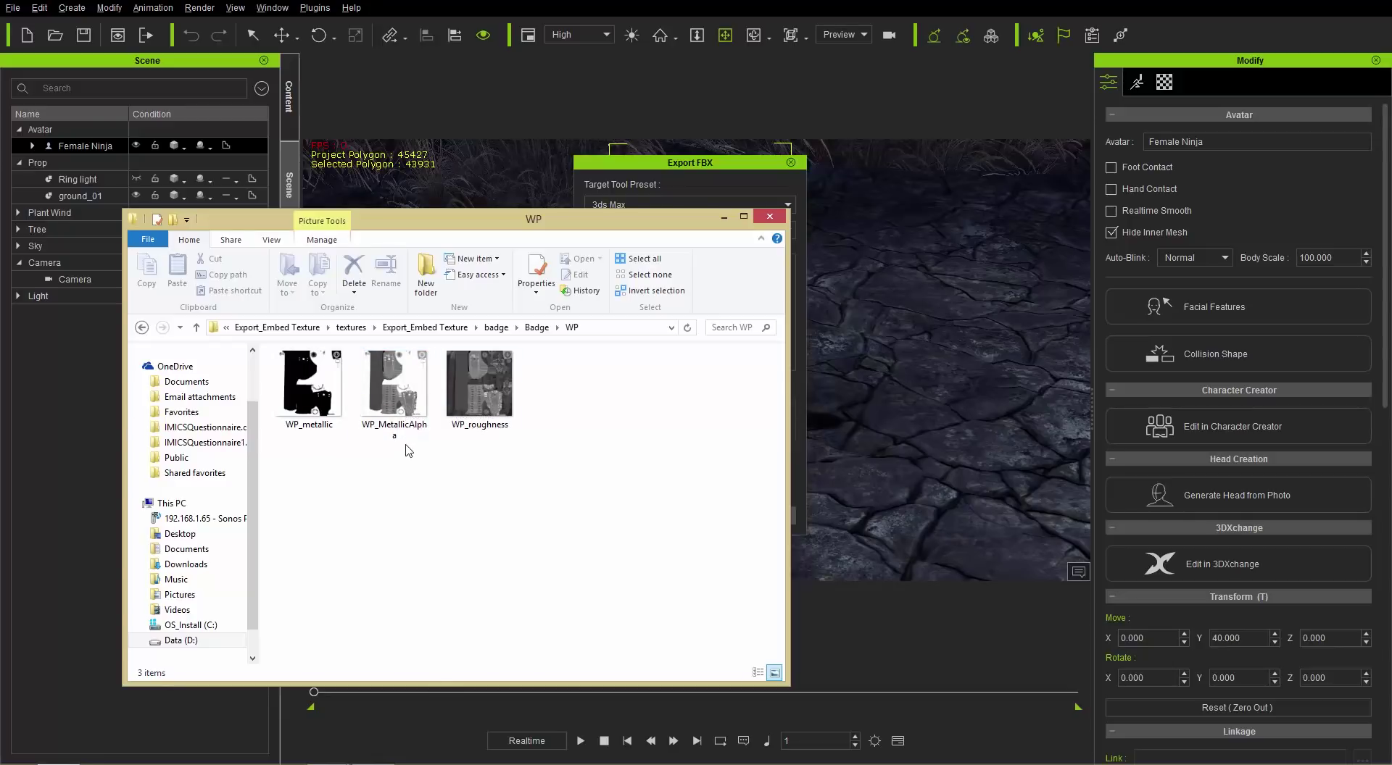
Close Export FBX and view the Badge's textures in the Material settings.
click(699, 165)
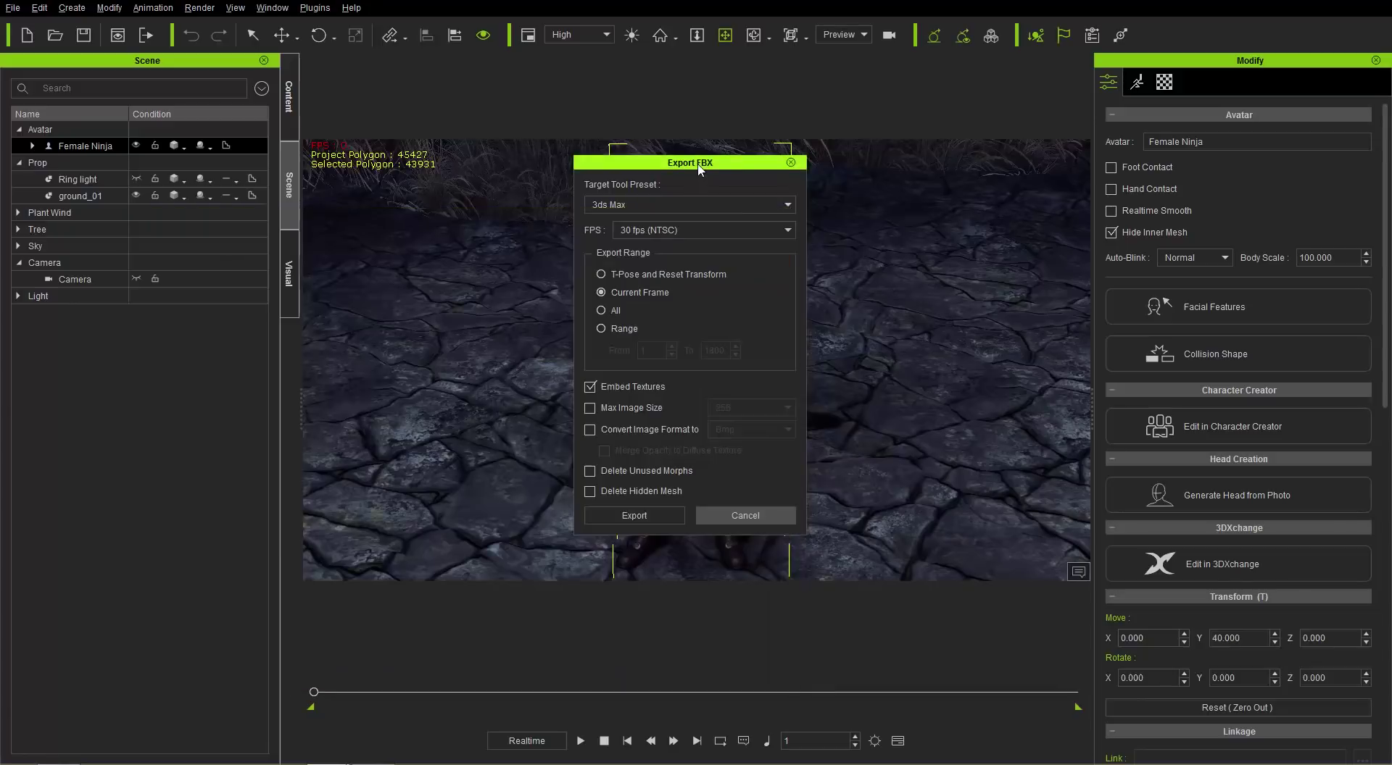
click(791, 162)
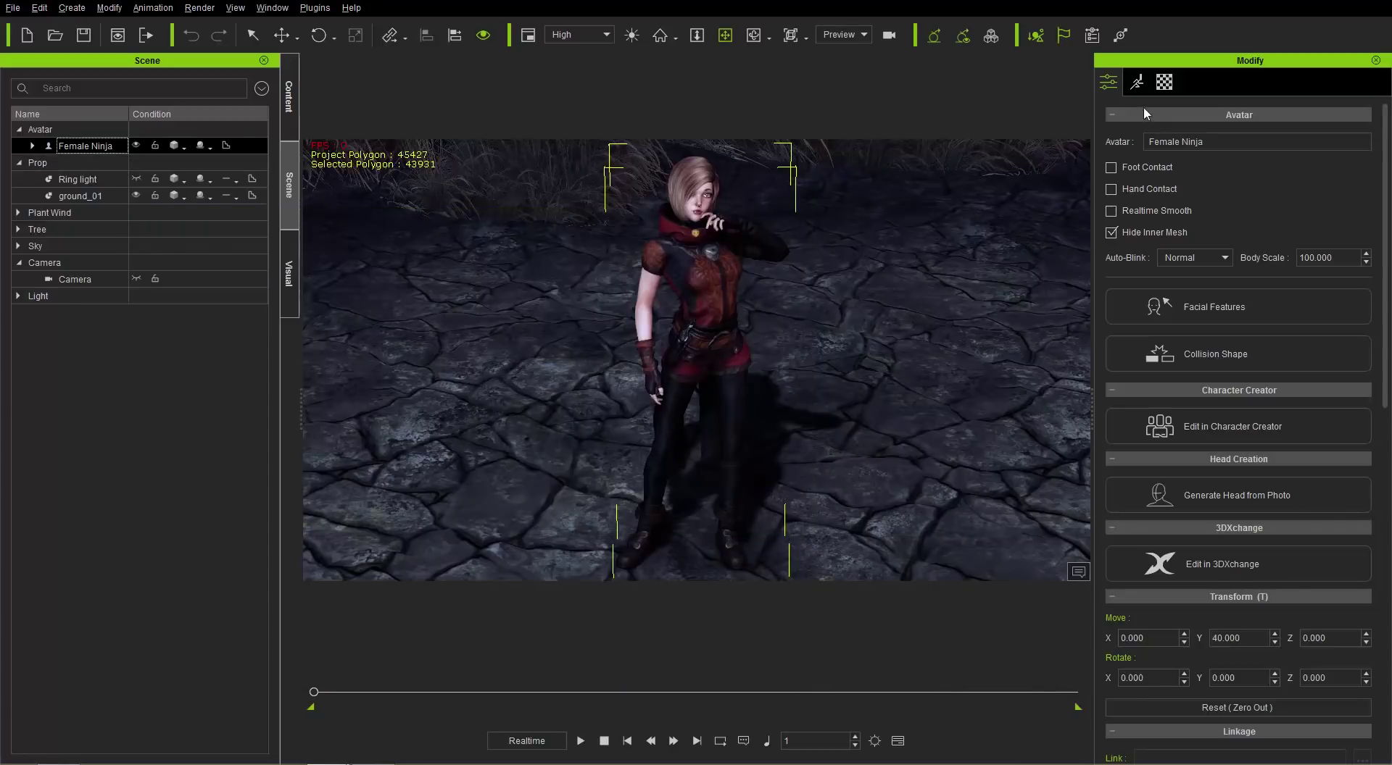
click(1165, 82)
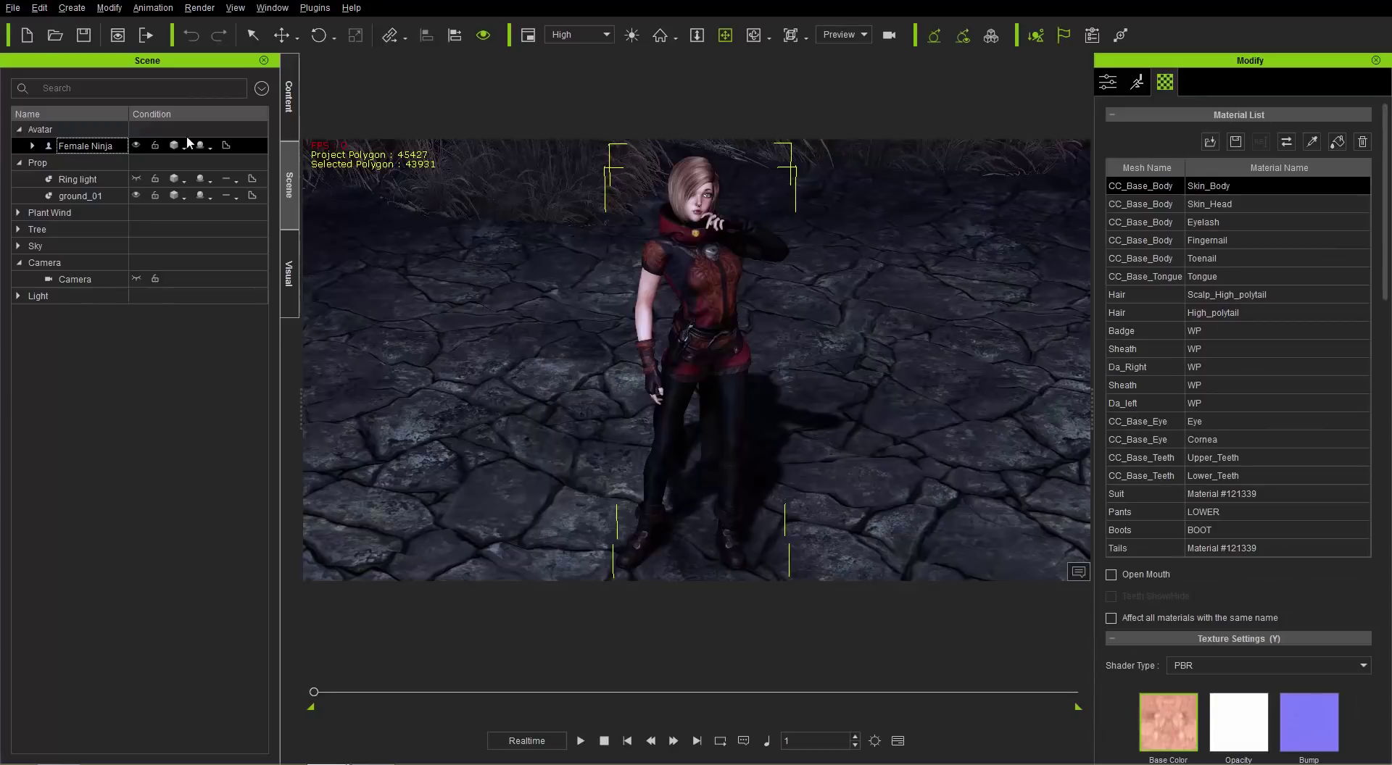
click(32, 146)
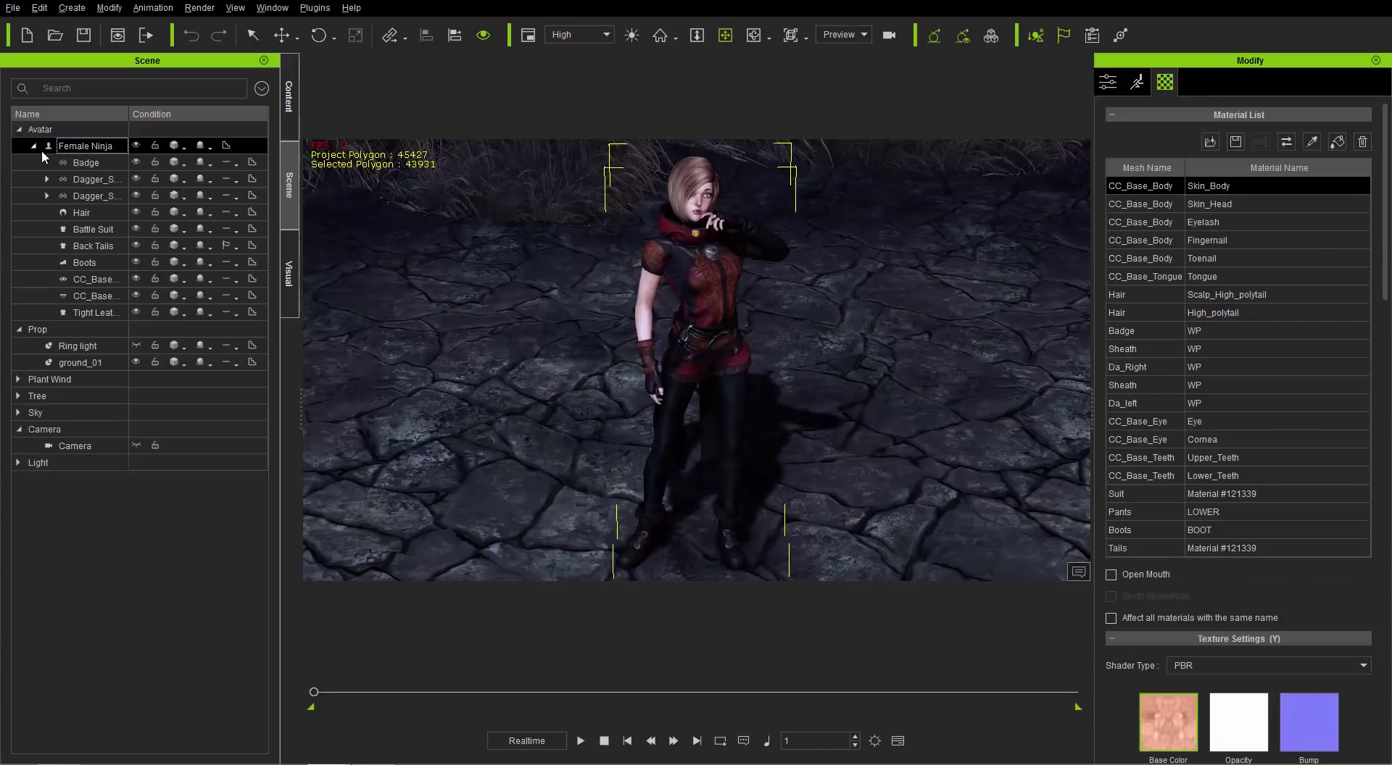
click(92, 169)
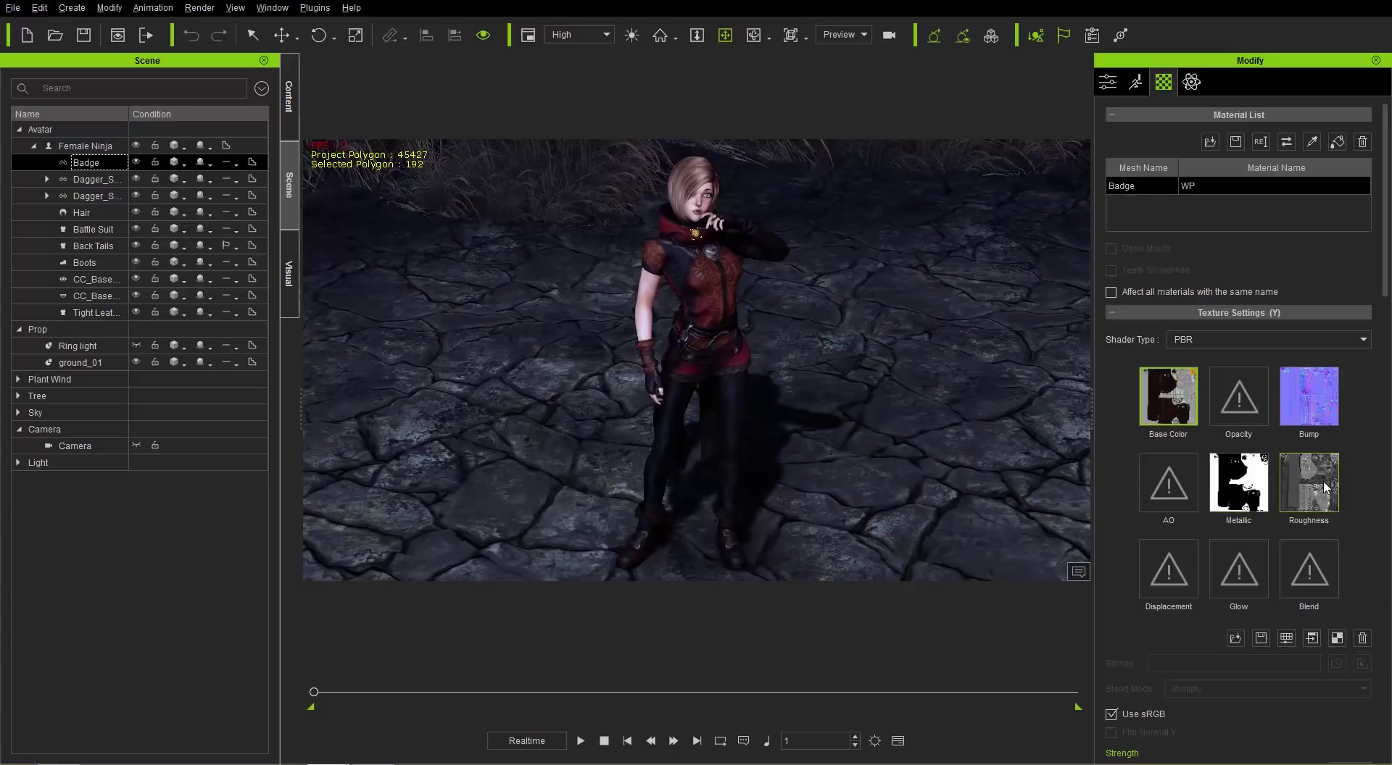
Compare with WP_MetallicAlpha in Explorer, close that window, and reselect the whole Female Ninja.
key(alt+Tab)
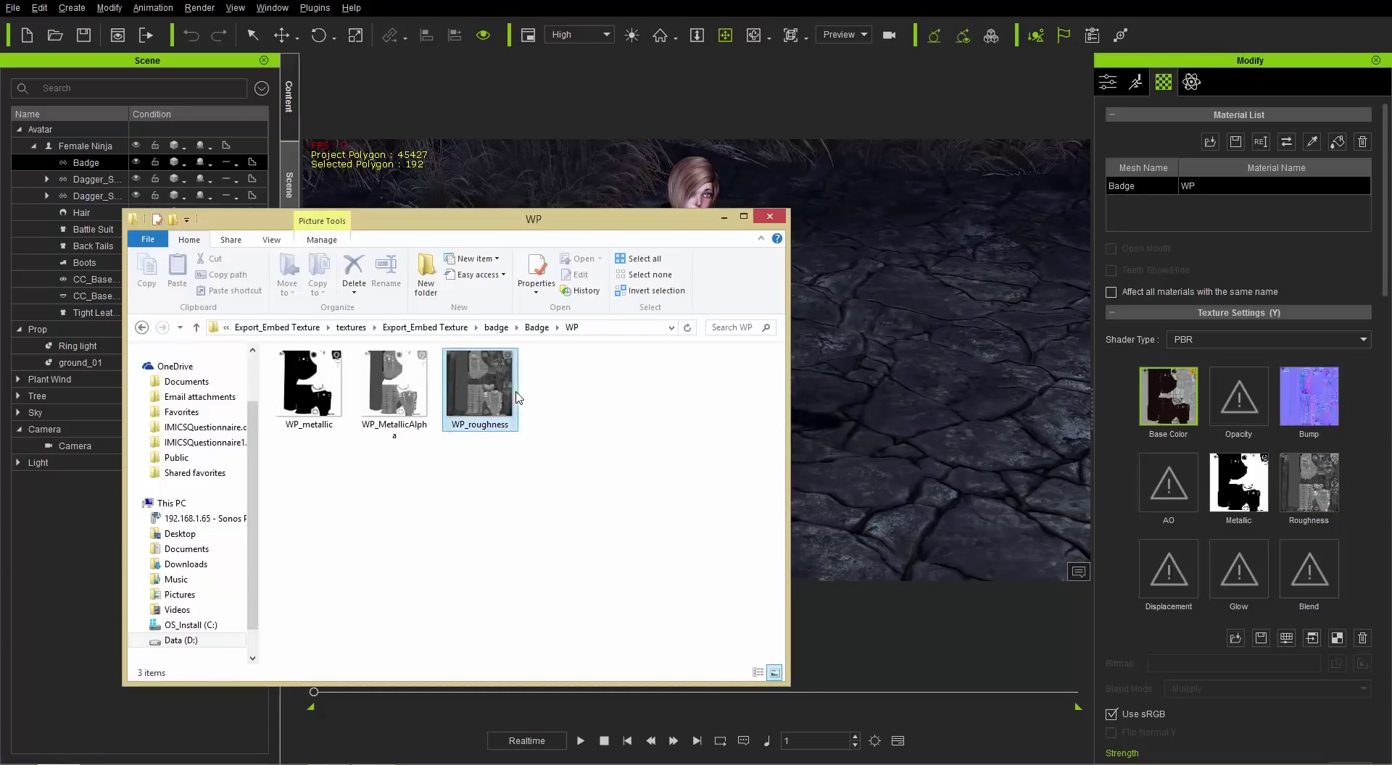
click(395, 397)
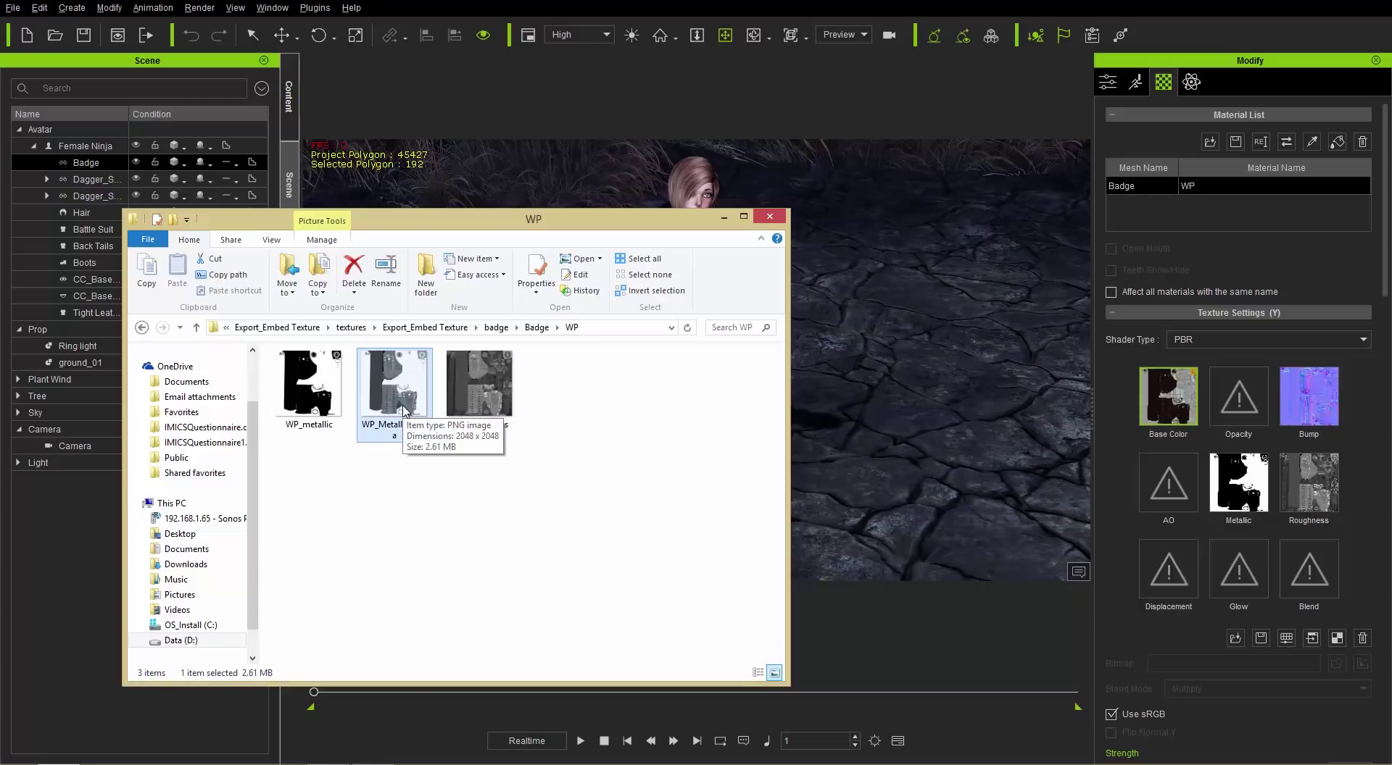
click(770, 216)
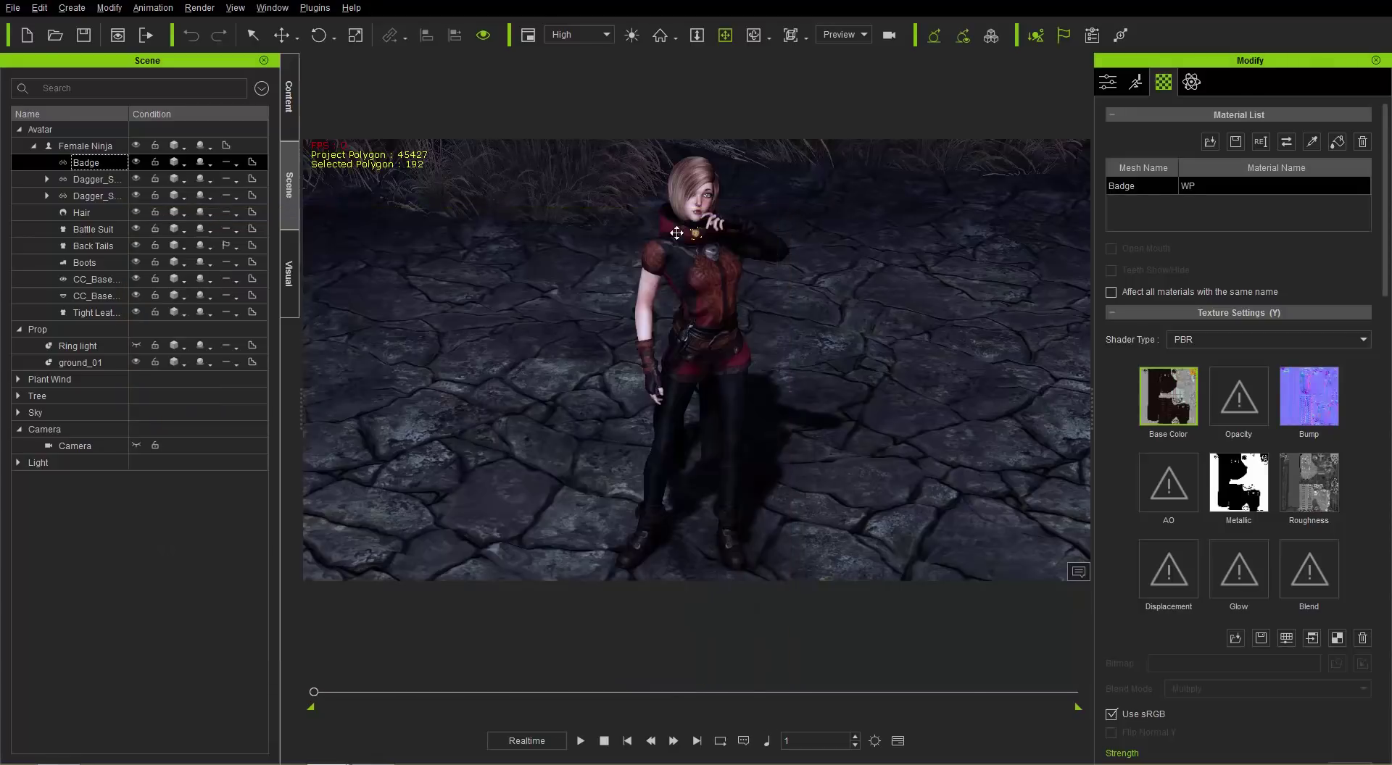
click(85, 145)
click(13, 8)
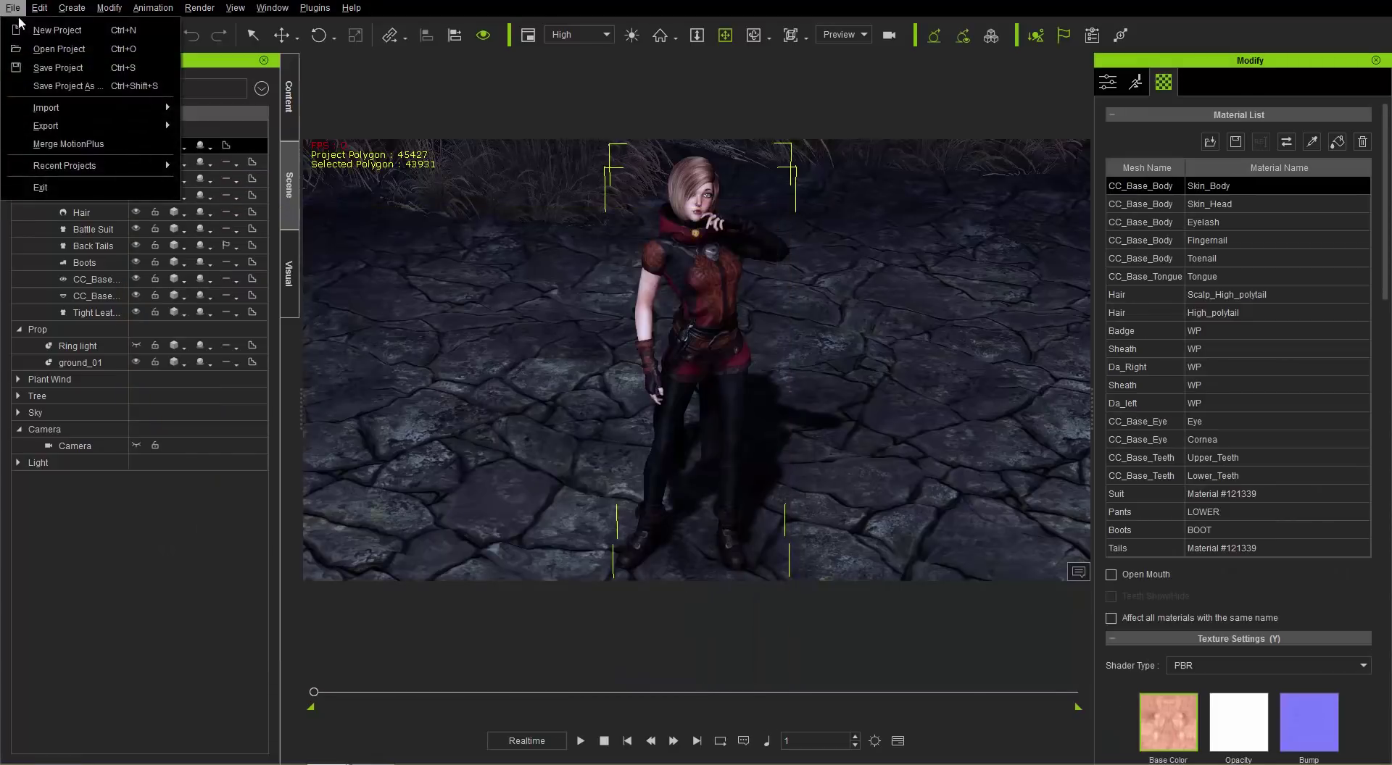
Open Export FBX and turn on Max Image Size, keeping it at 256.
mouse_move(155, 126)
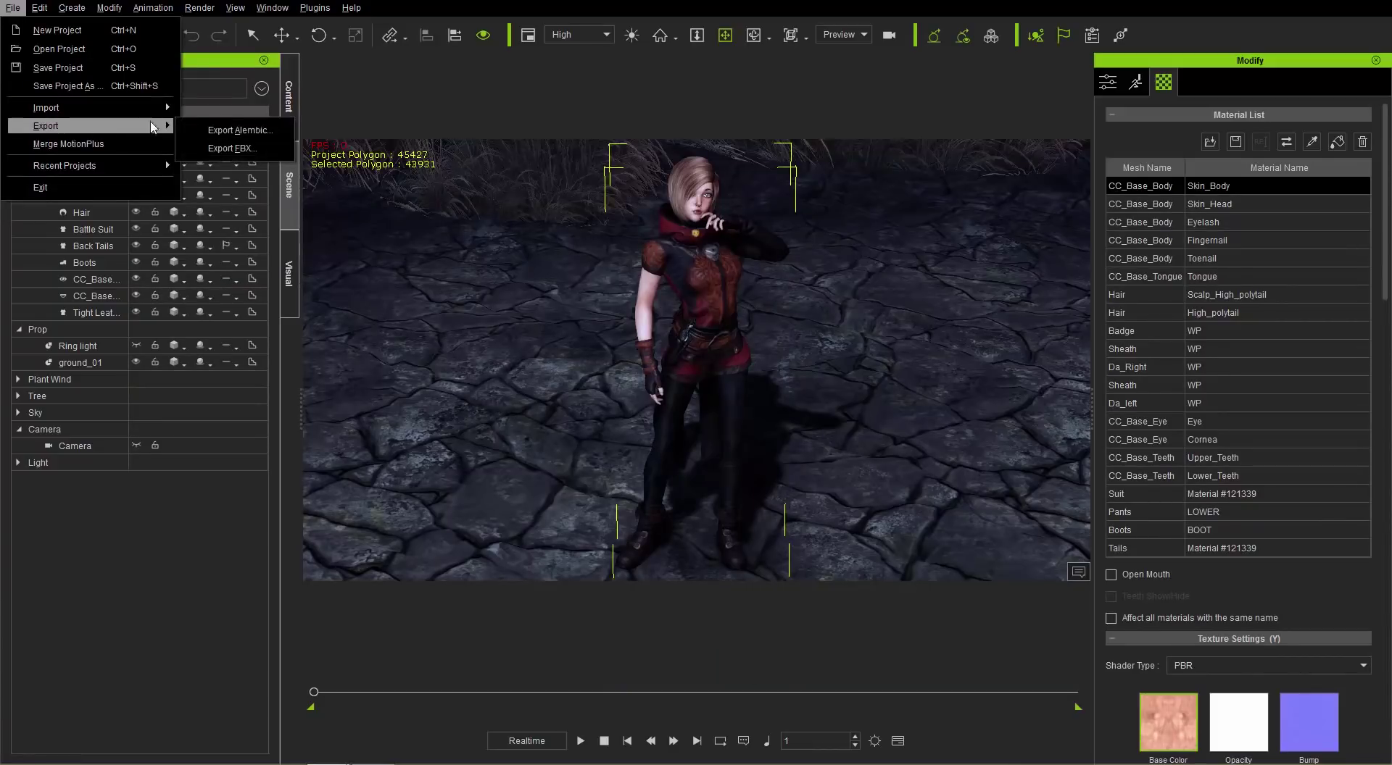
click(233, 148)
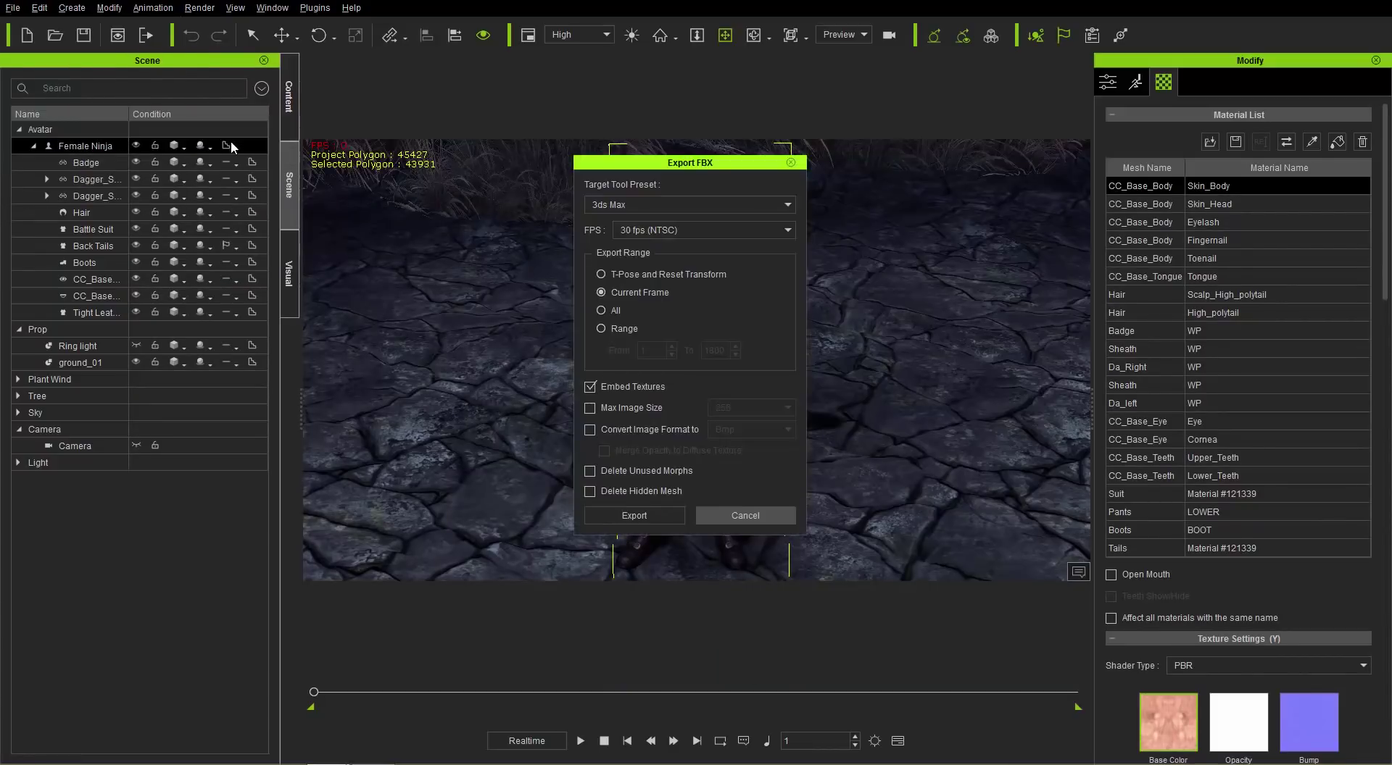
click(628, 411)
click(764, 407)
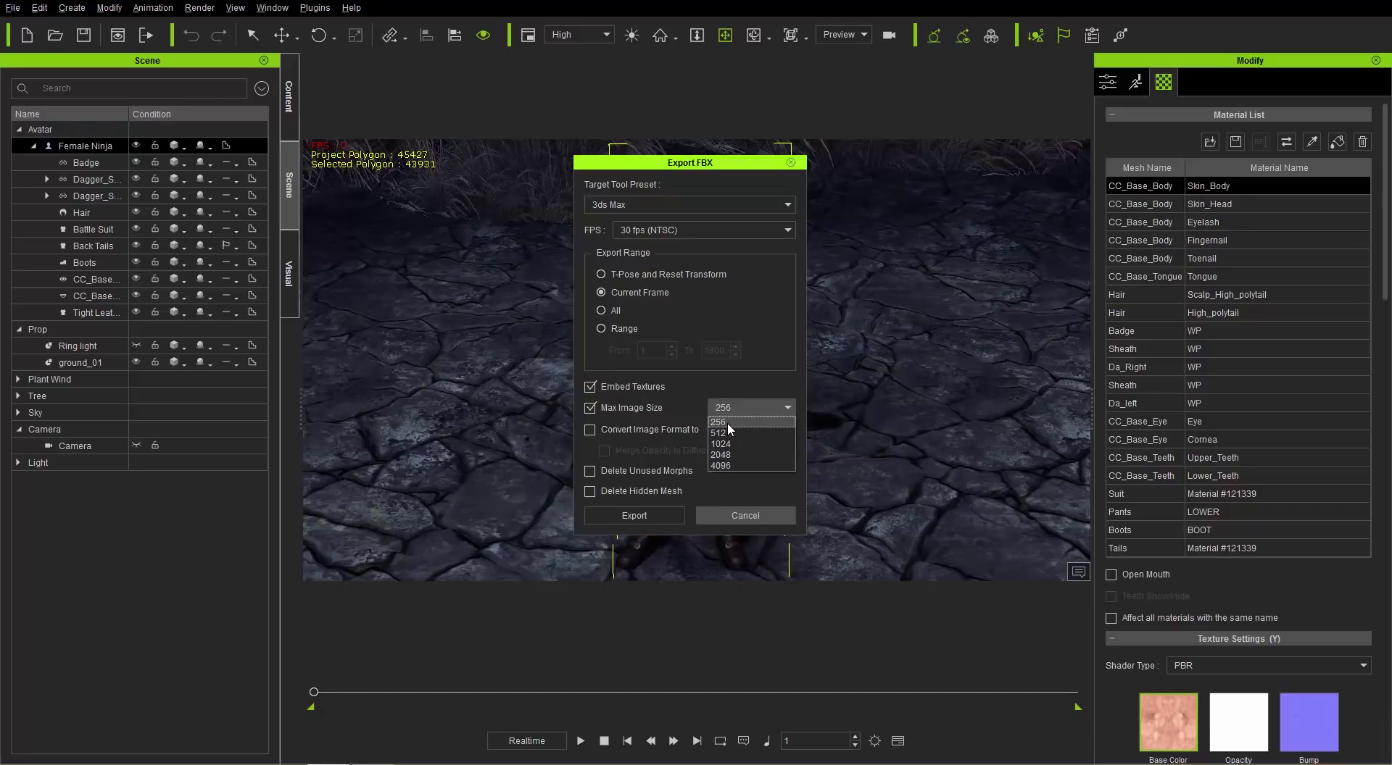
click(736, 386)
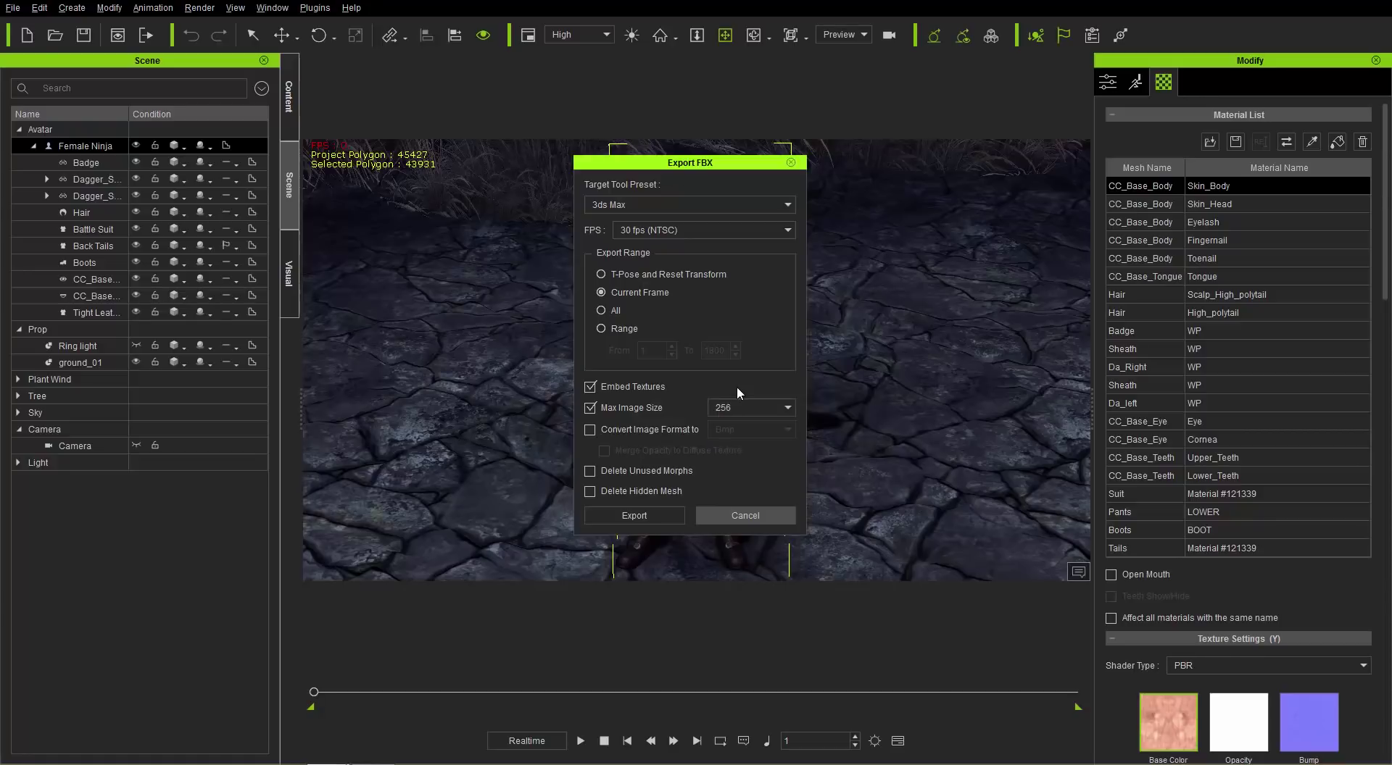
Turn off Max Image Size and enable Convert Image Format, initially keeping Bmp.
click(635, 408)
click(626, 429)
click(742, 434)
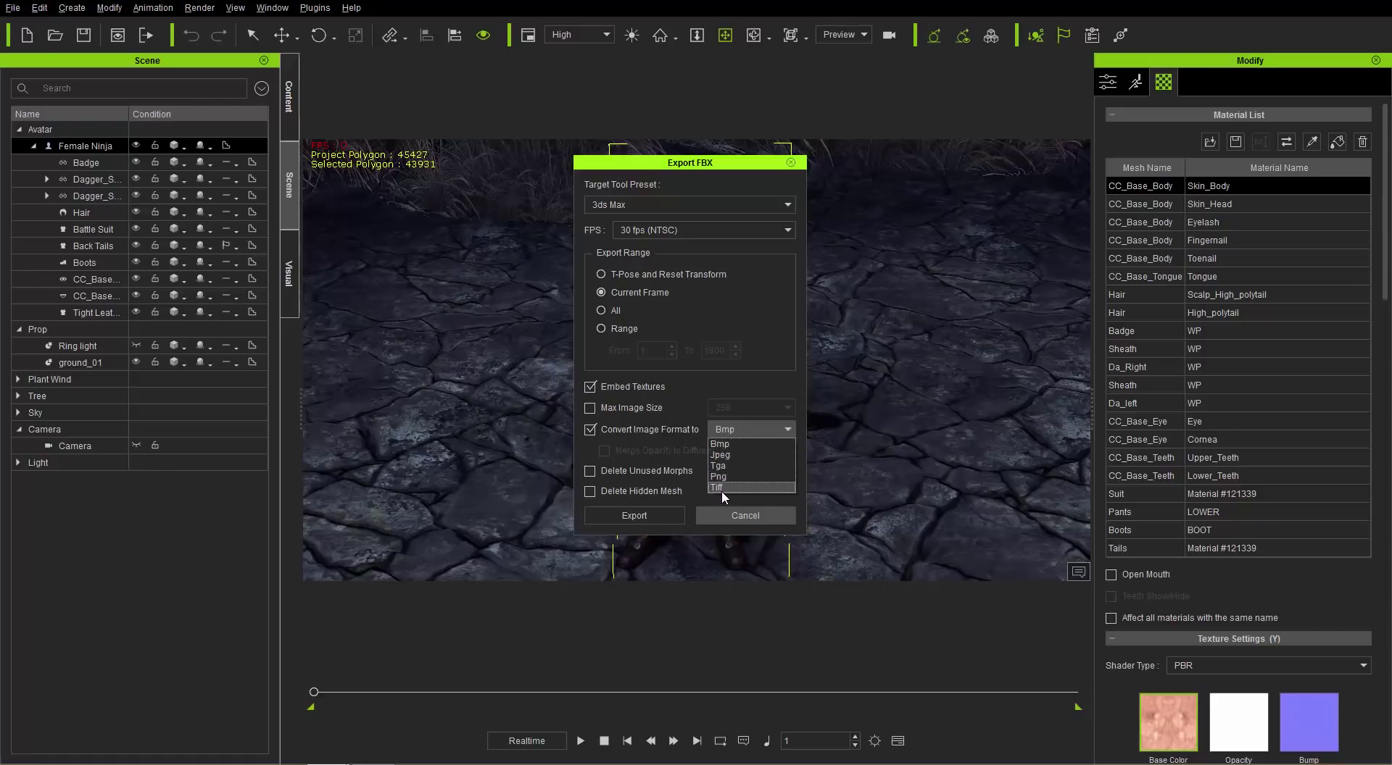
click(728, 399)
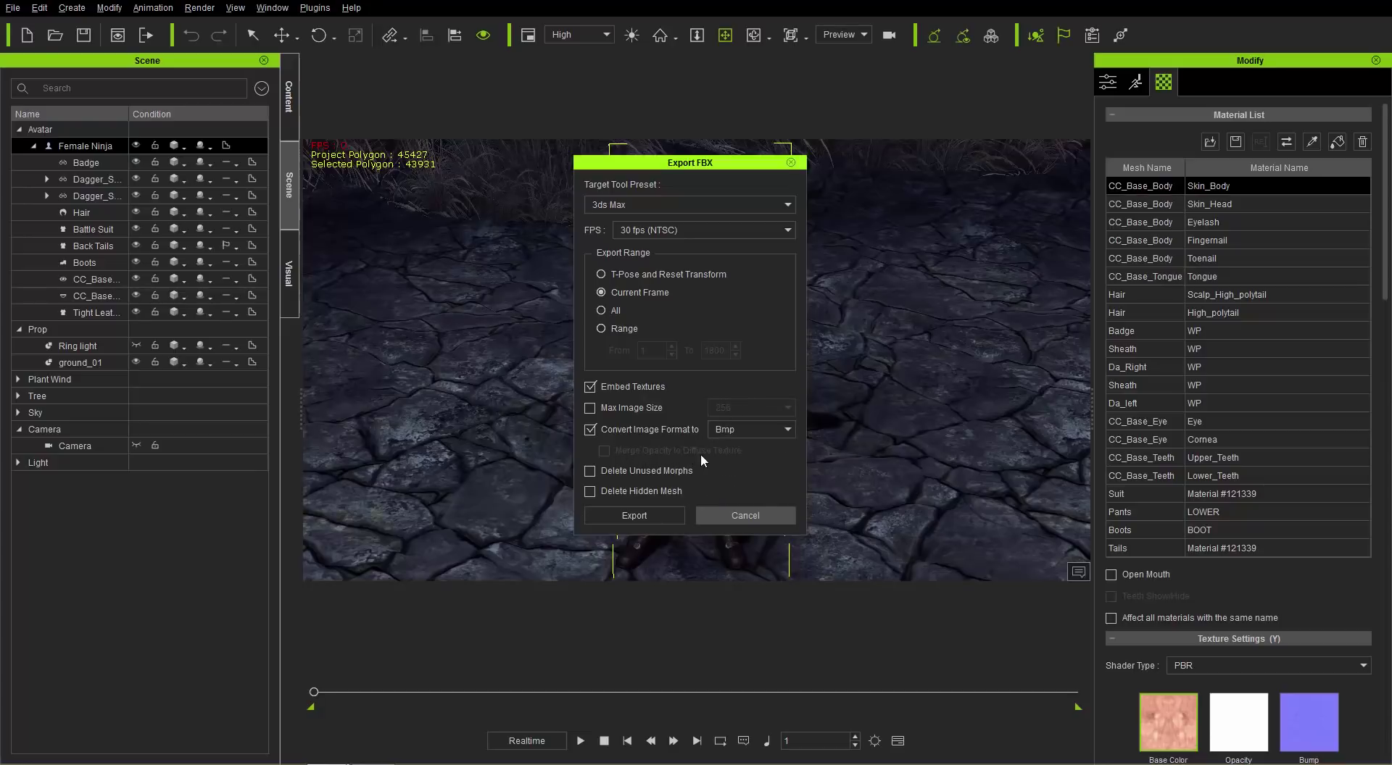
Cycle the image format through Tga, Png, Jpeg and Bmp, settling on Png.
click(744, 430)
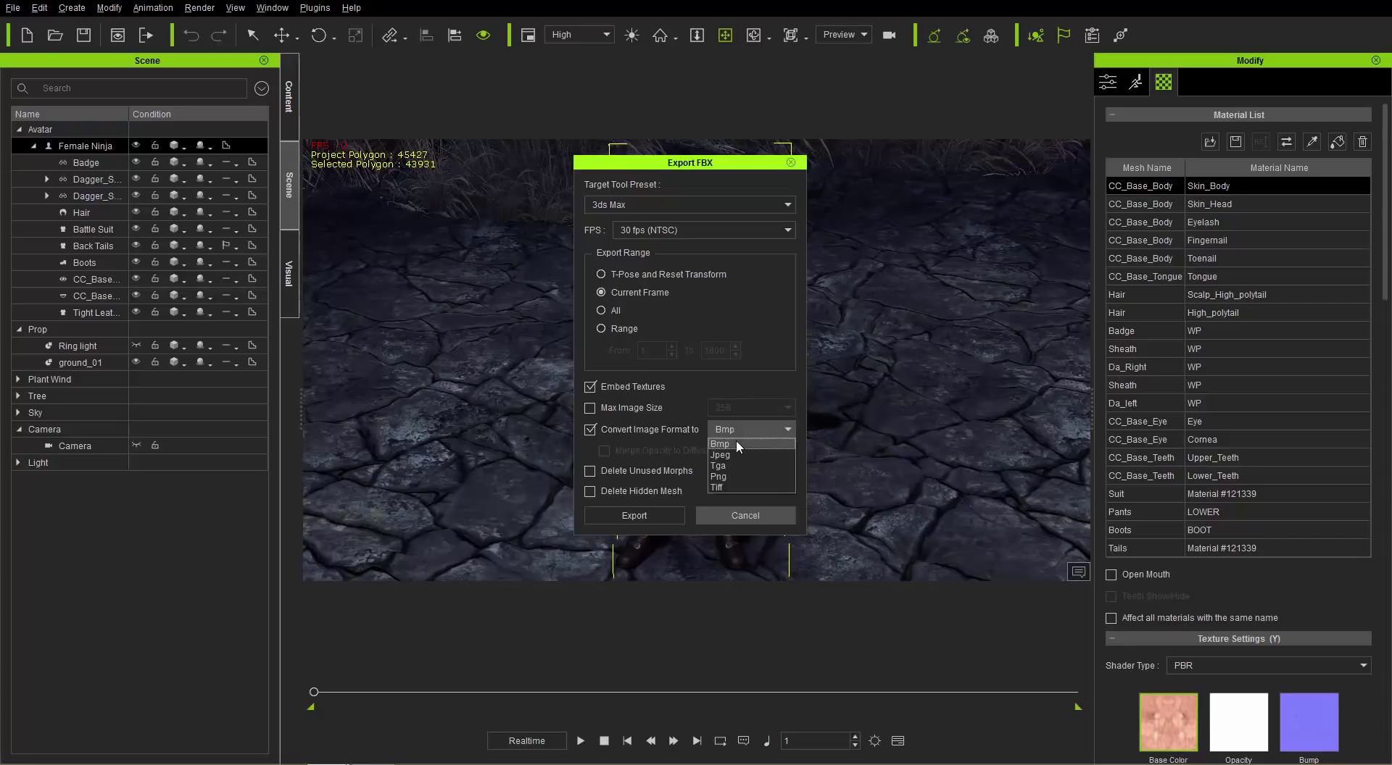
click(735, 456)
click(741, 429)
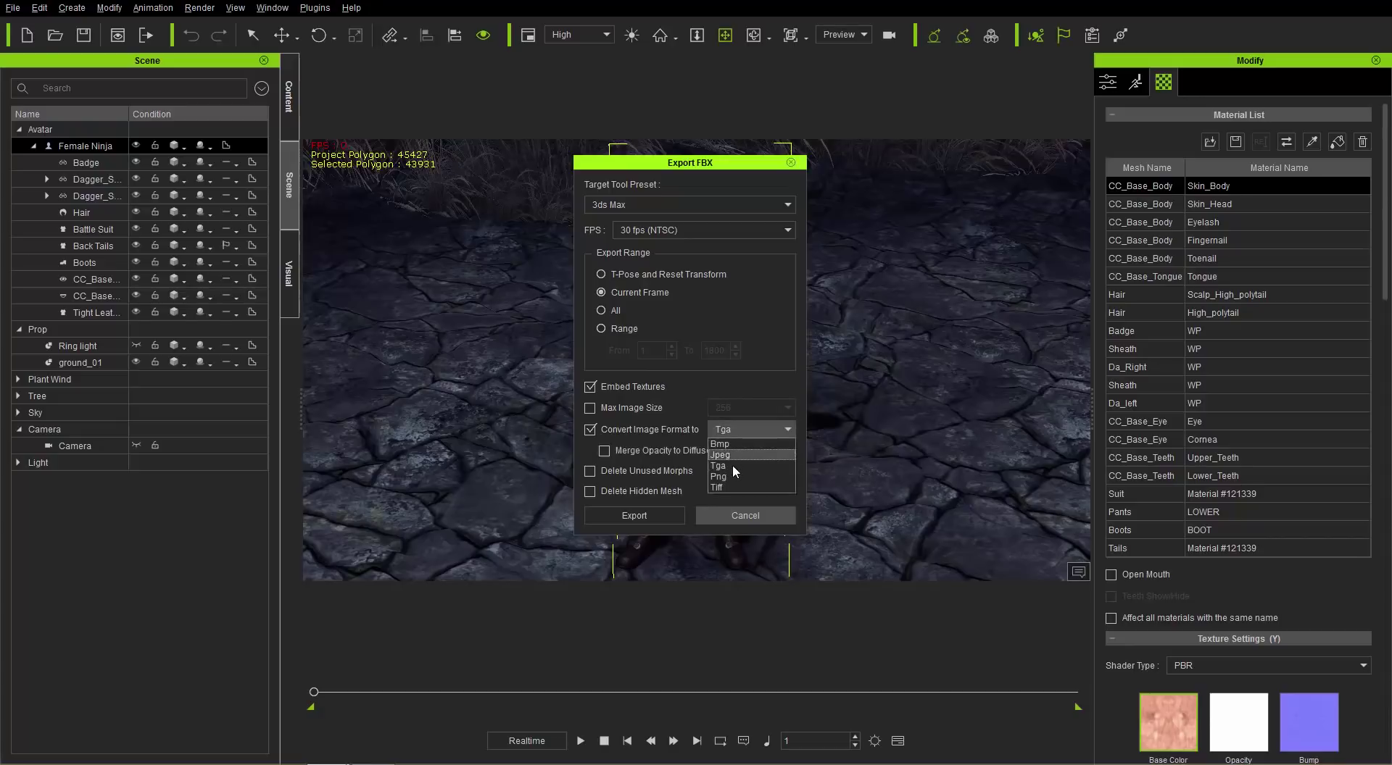
click(732, 473)
click(741, 431)
click(737, 449)
click(737, 434)
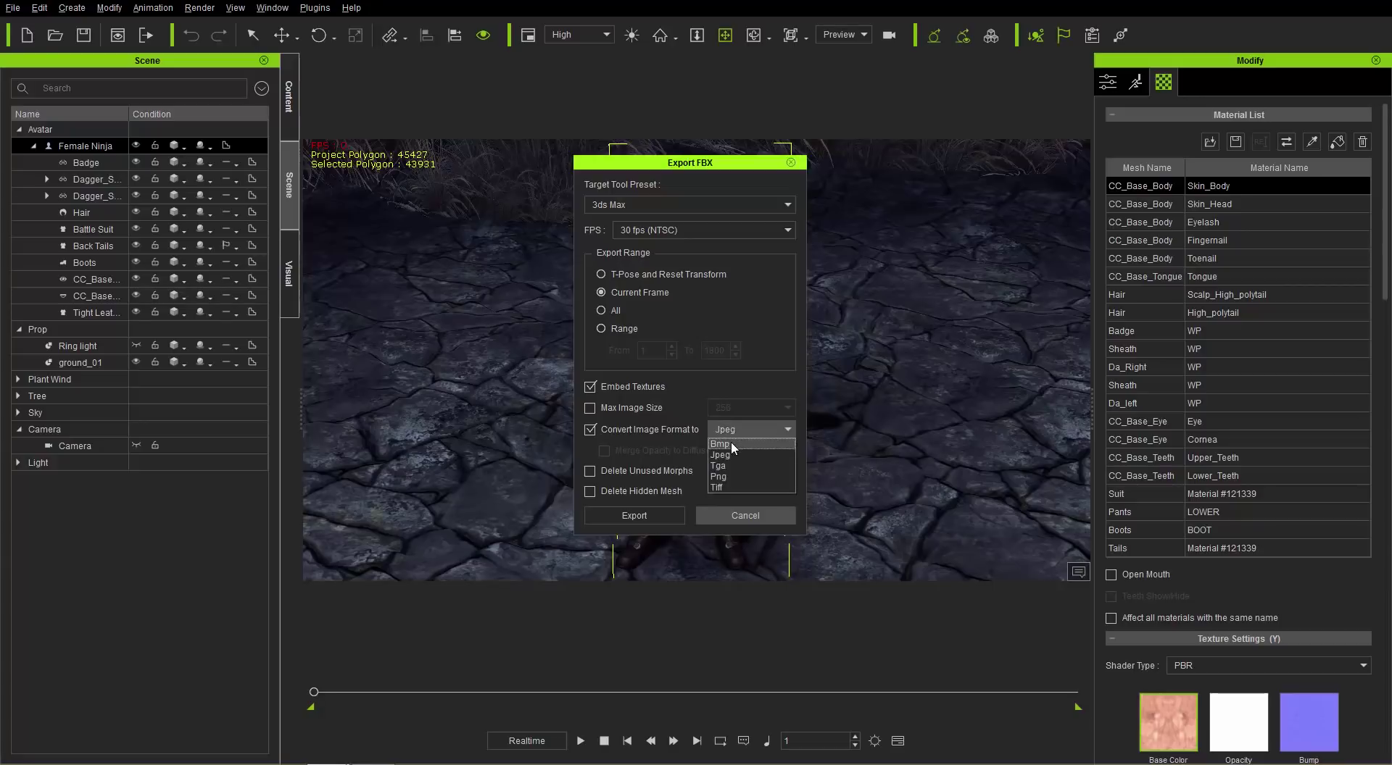
click(731, 441)
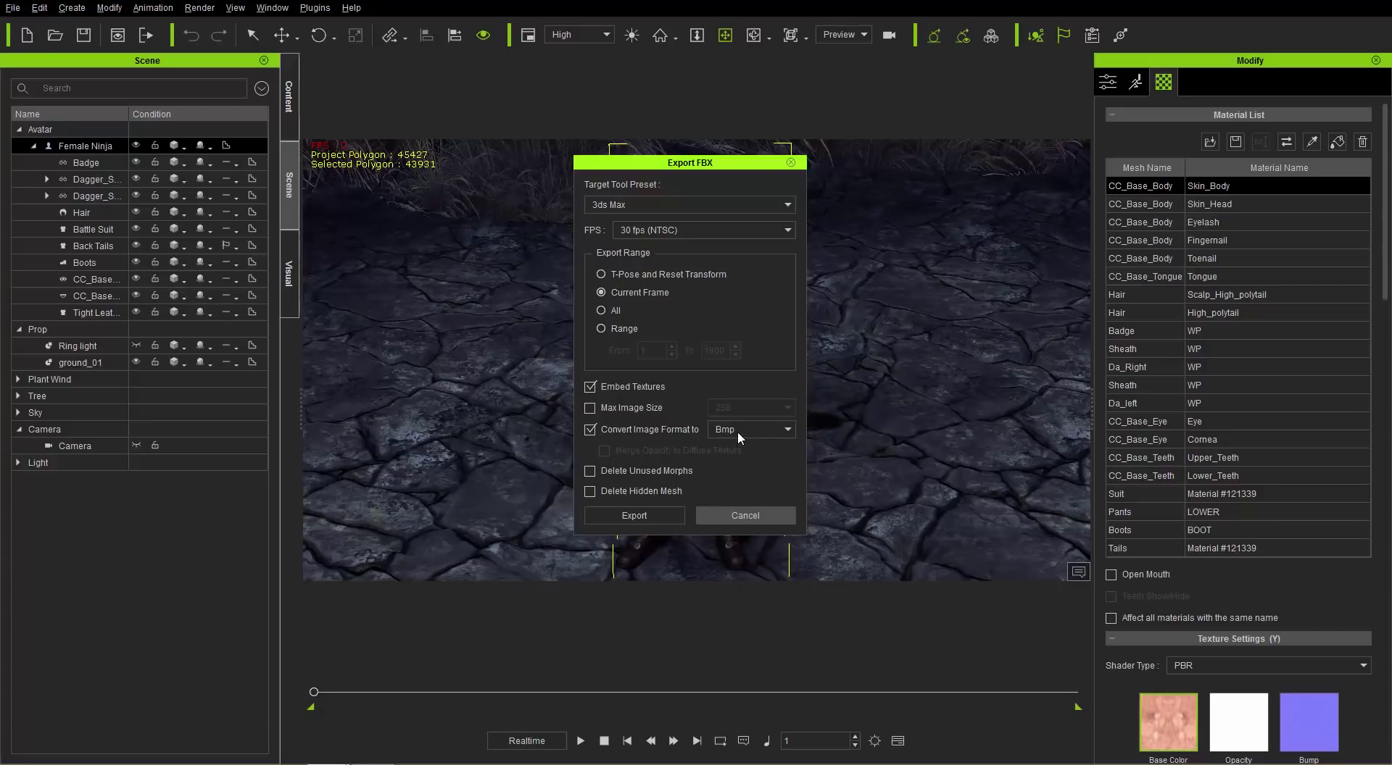
click(737, 431)
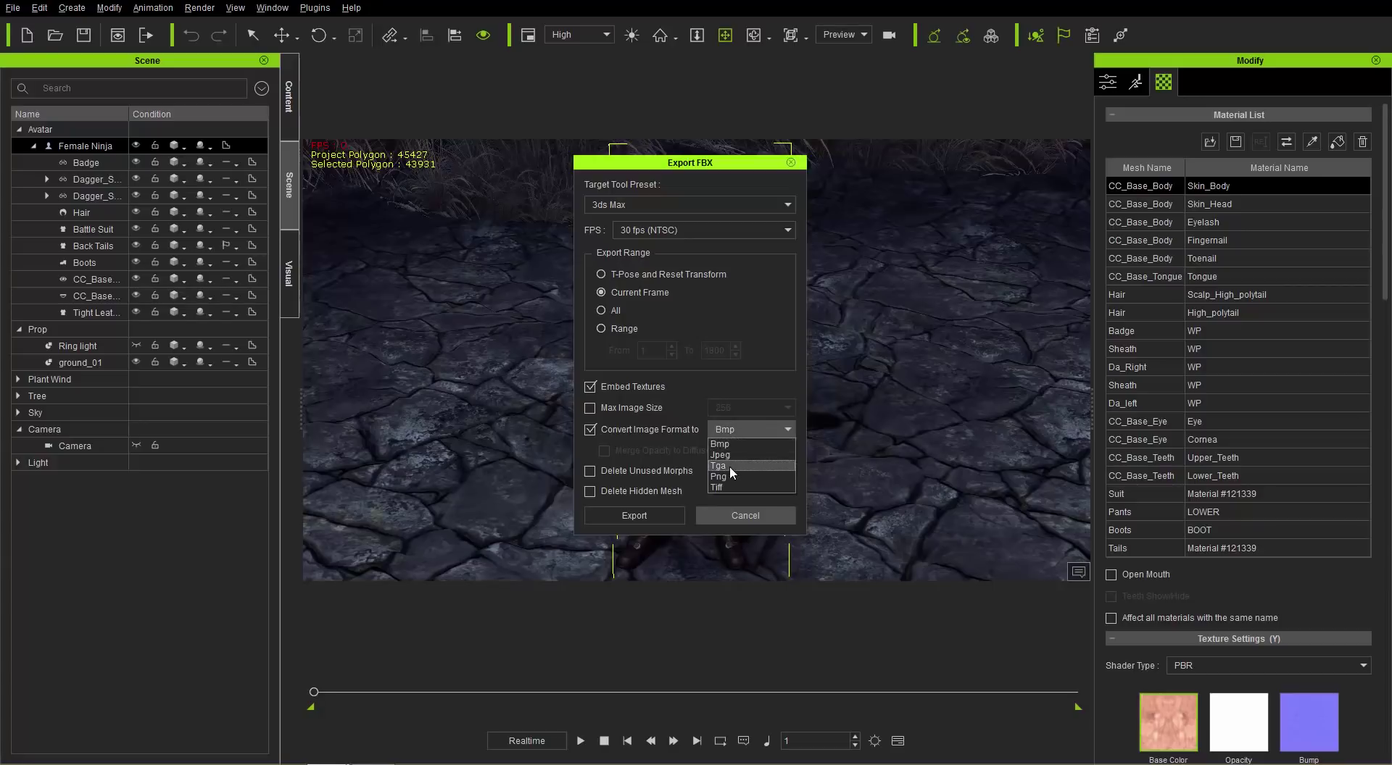
click(729, 477)
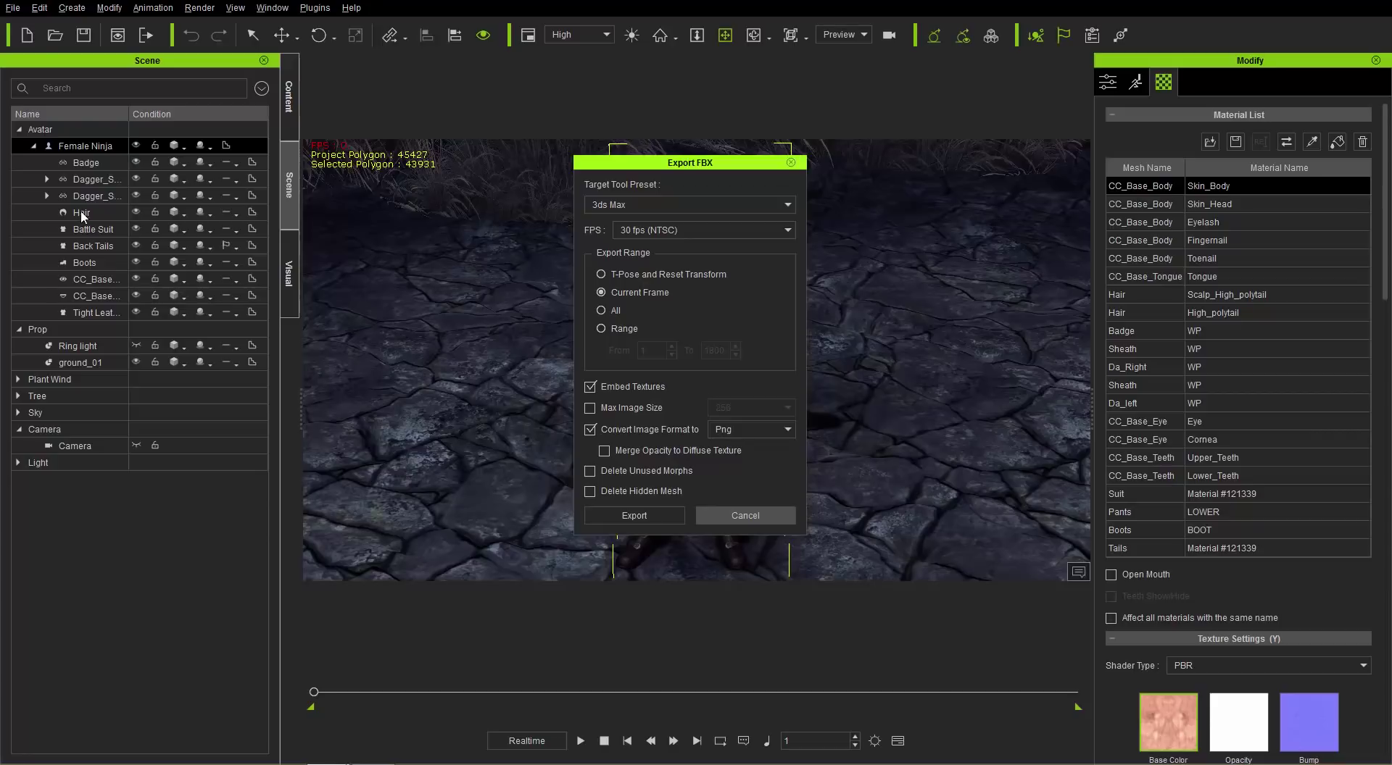
Cancel the FBX export, inspect the Hair's High_polytail material maps, then switch to Explorer.
click(790, 163)
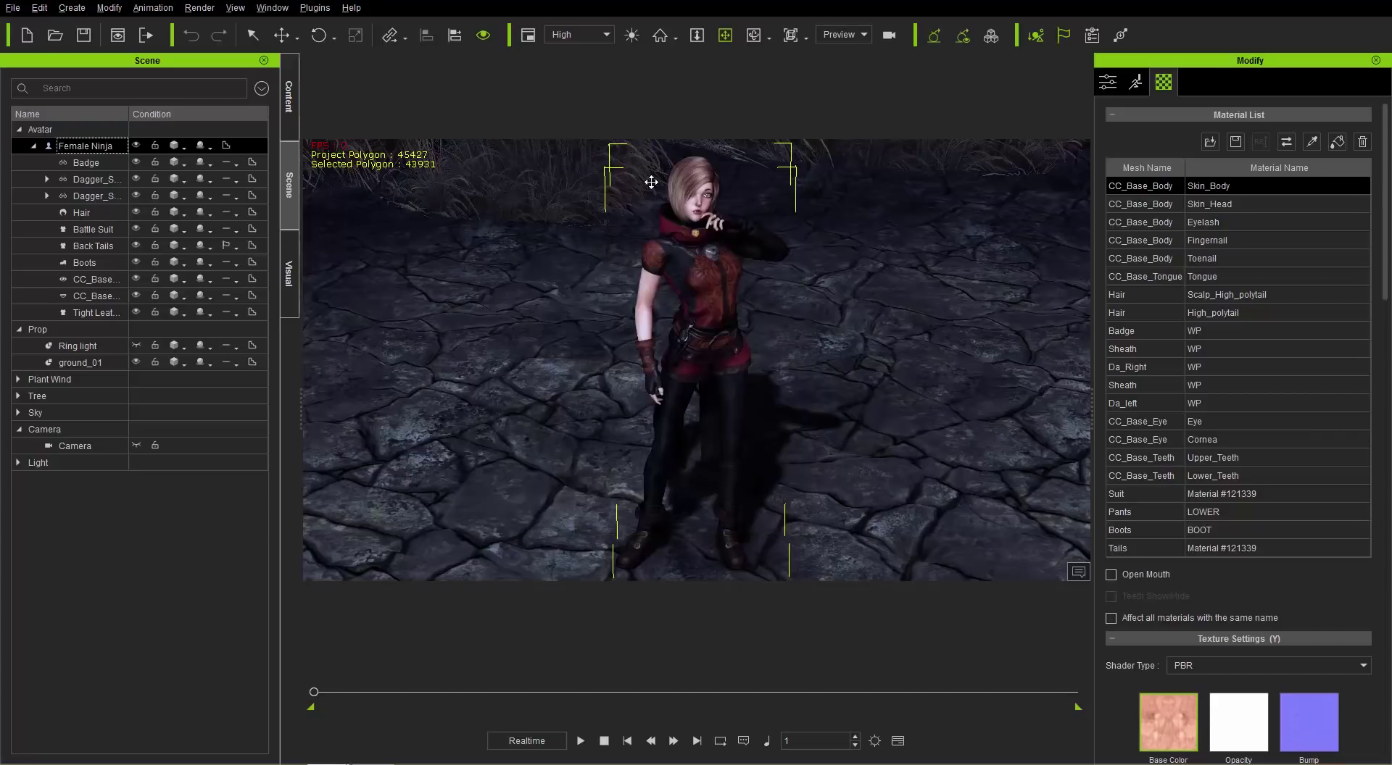
click(82, 213)
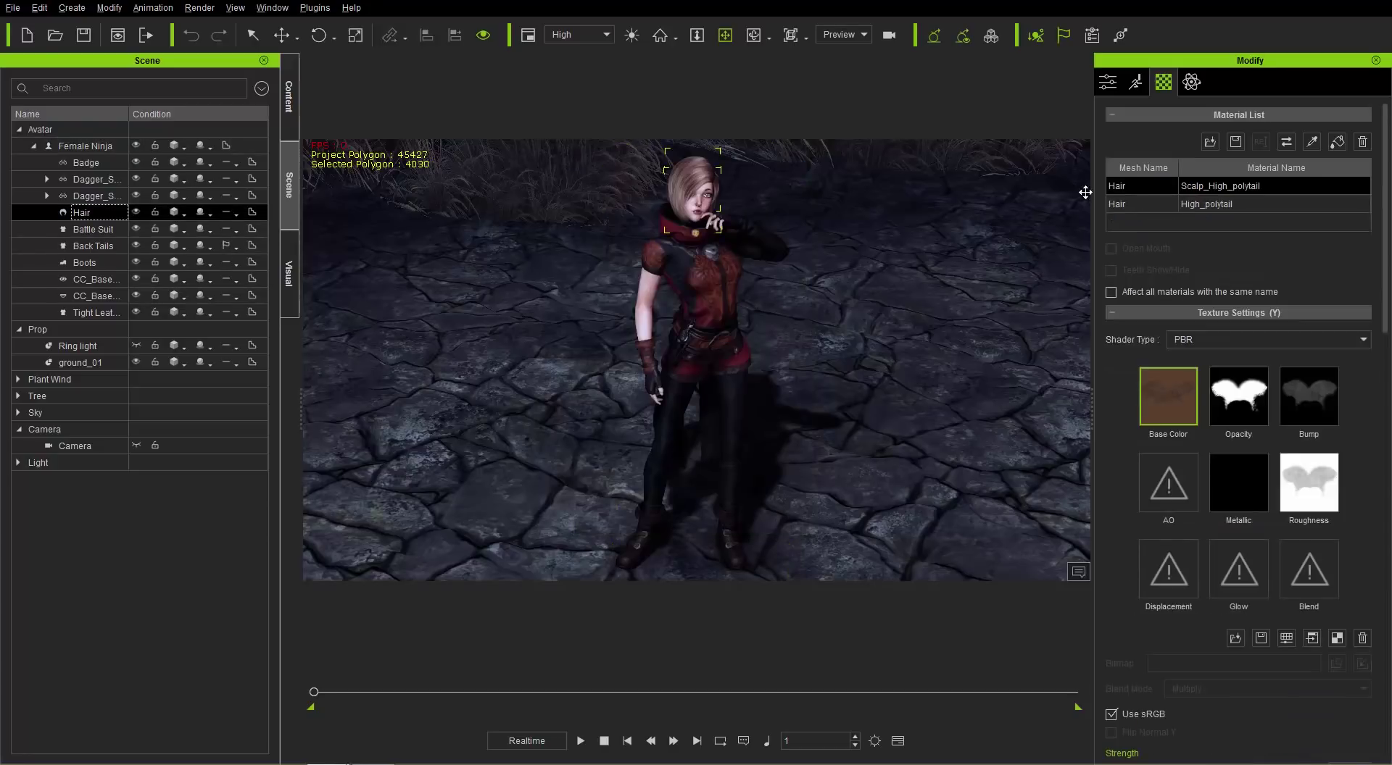
click(1190, 206)
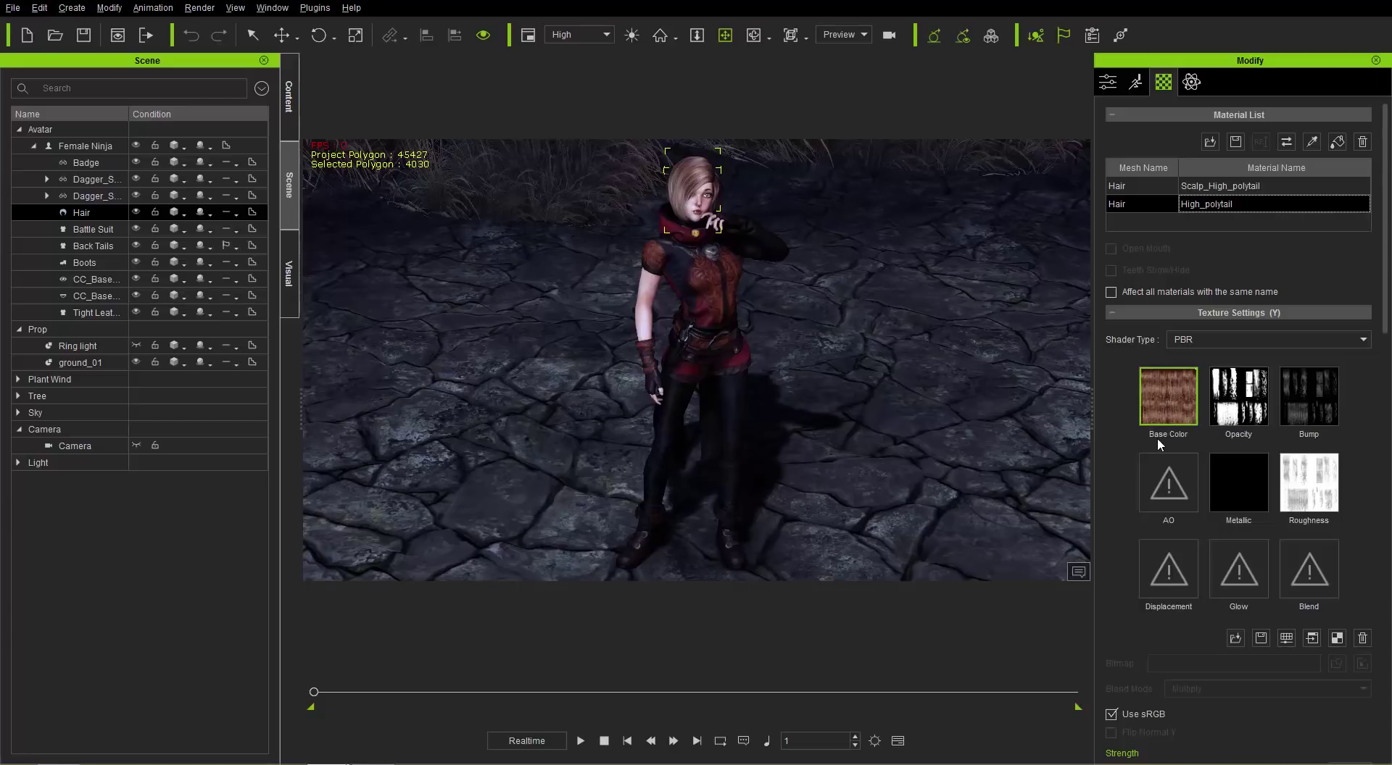
key(alt+Tab)
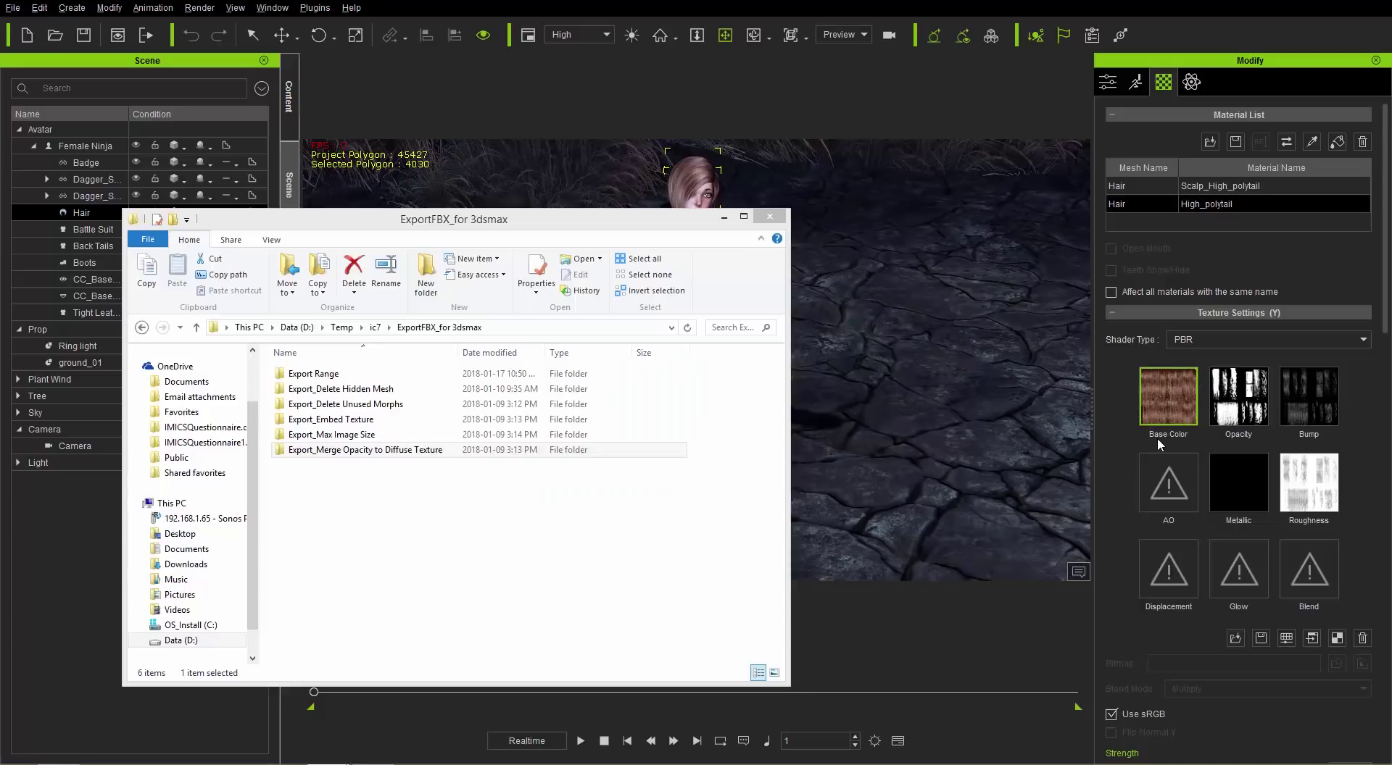
From Export_Merge Opacity to Diffuse Texture > Png.fbm, open High_polytail_Diffuse in Photoshop CC 2015.
double_click(383, 451)
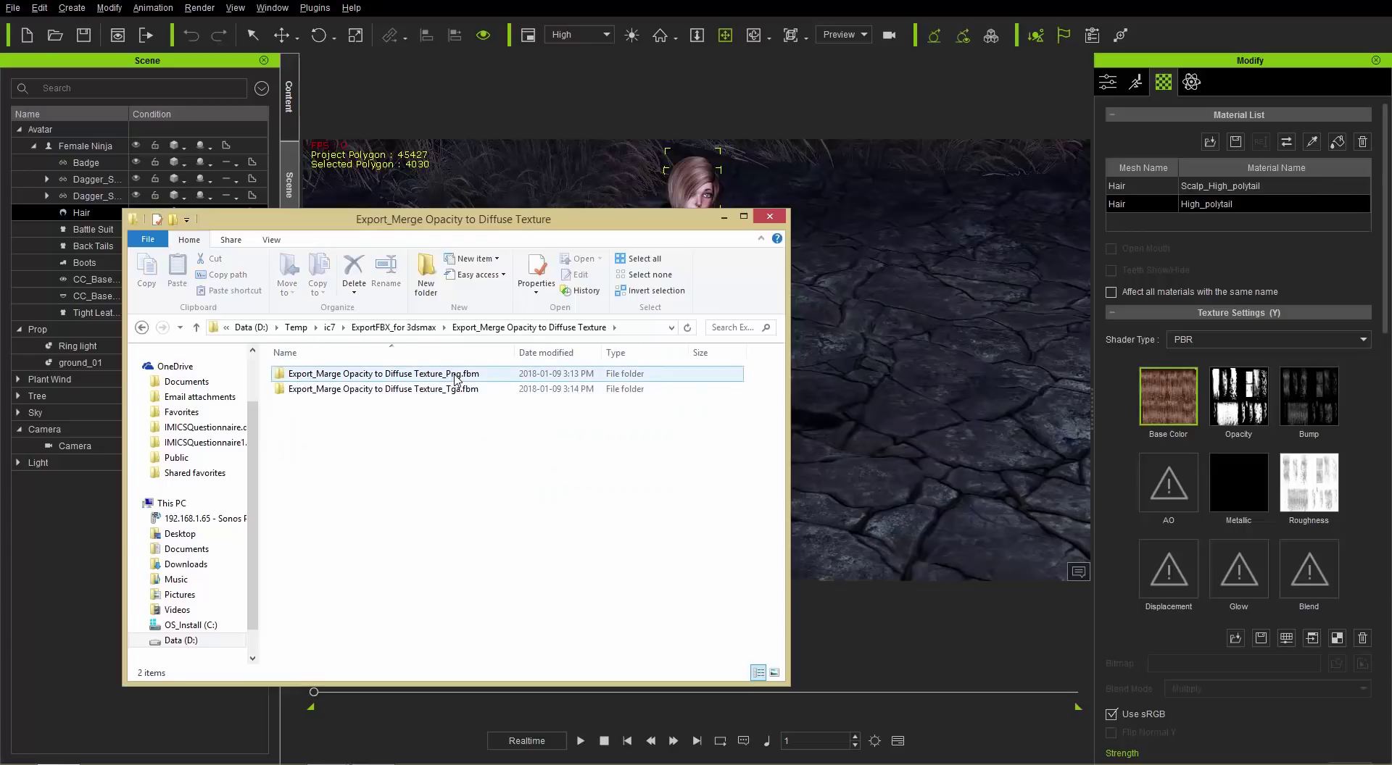
double_click(418, 374)
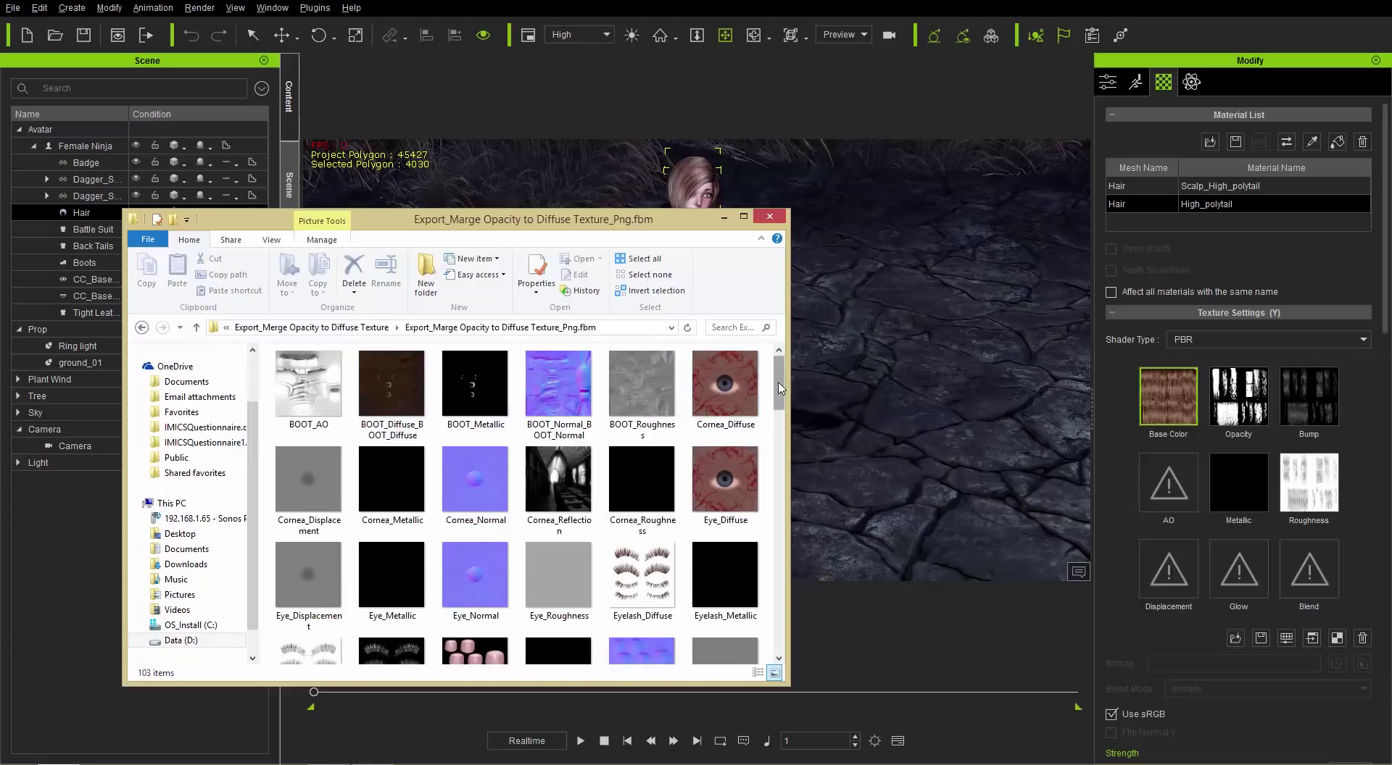
drag(778, 382, 779, 433)
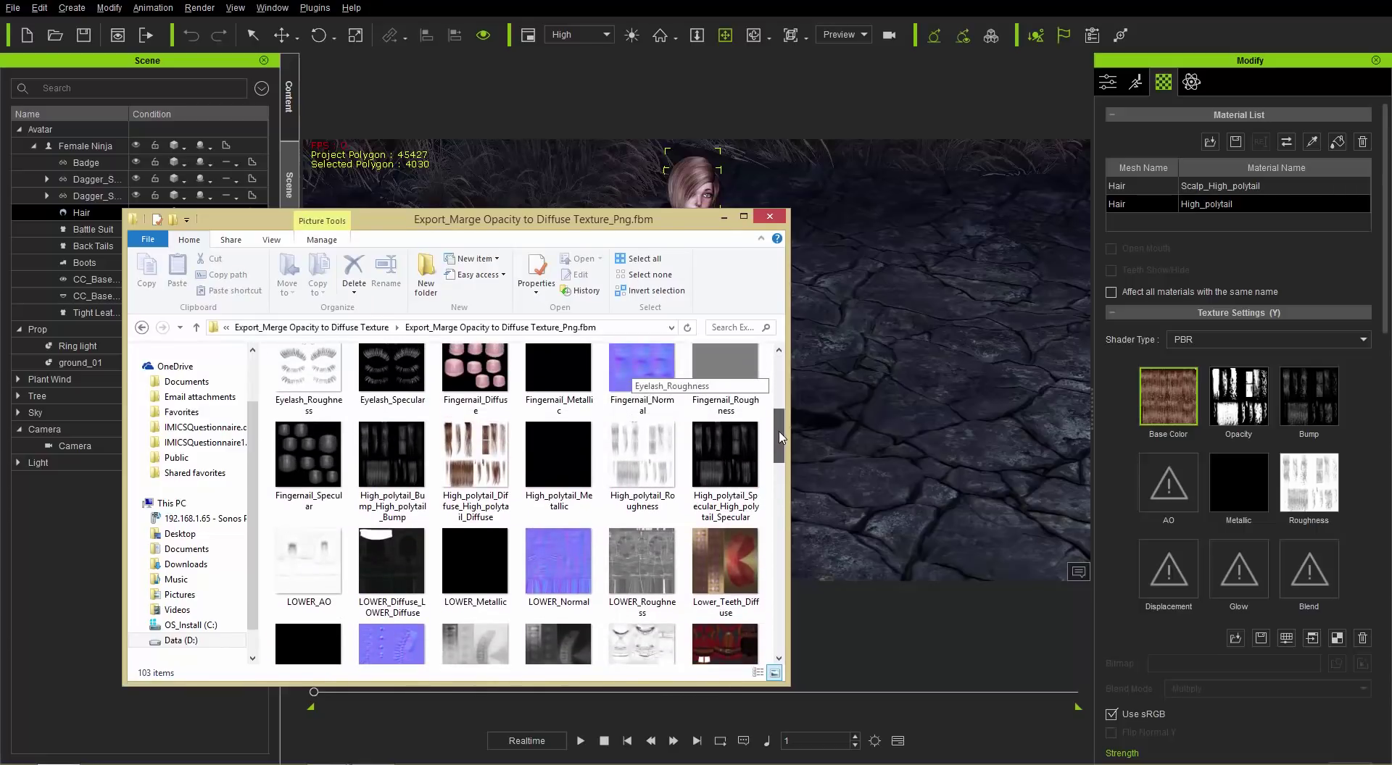
right_click(481, 464)
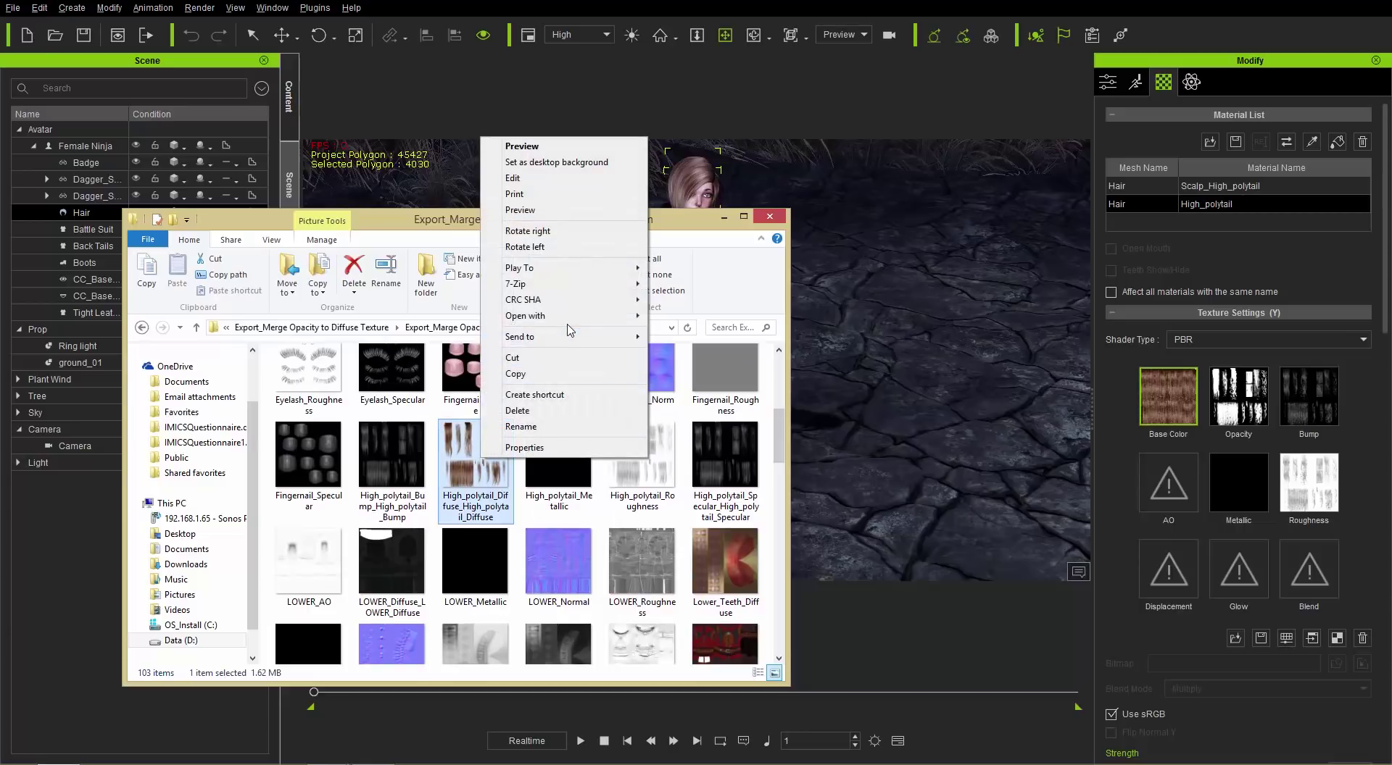
mouse_move(571, 316)
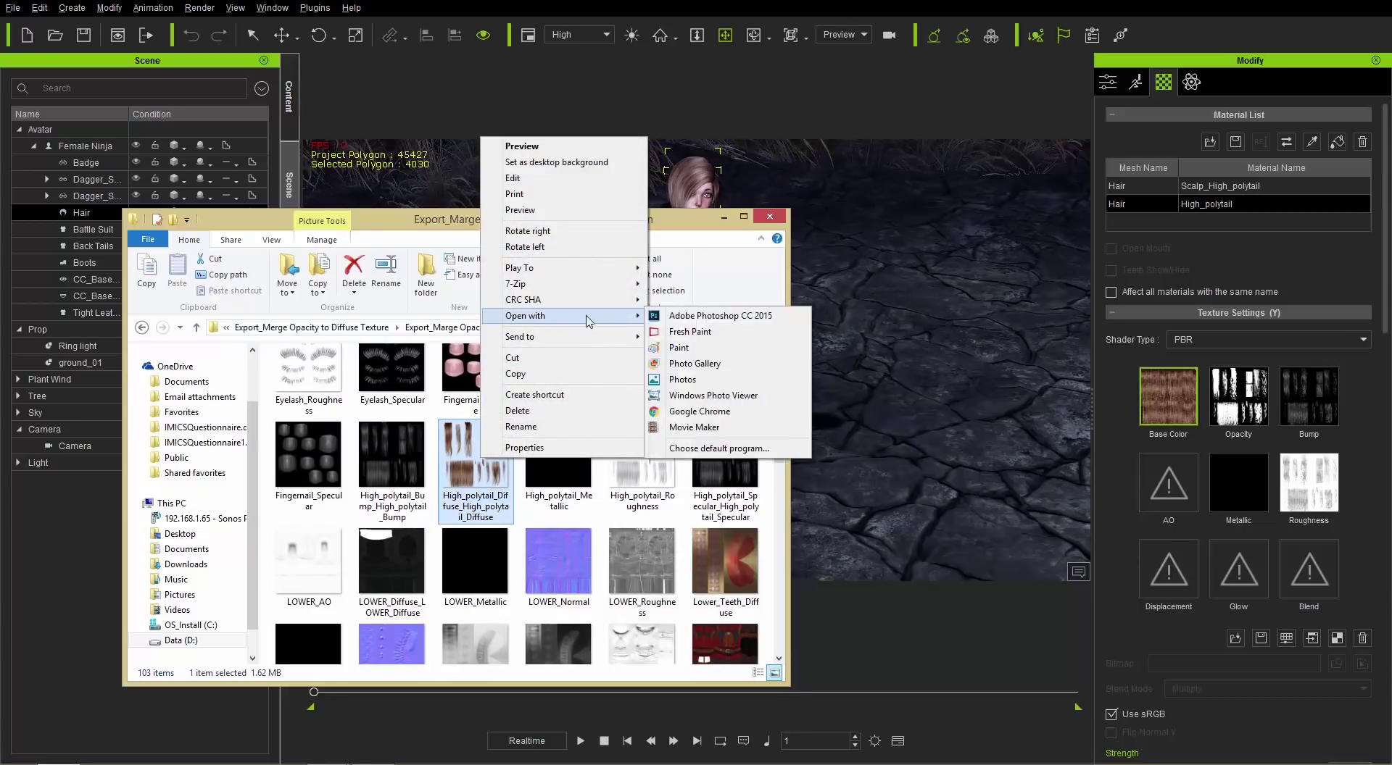
click(707, 317)
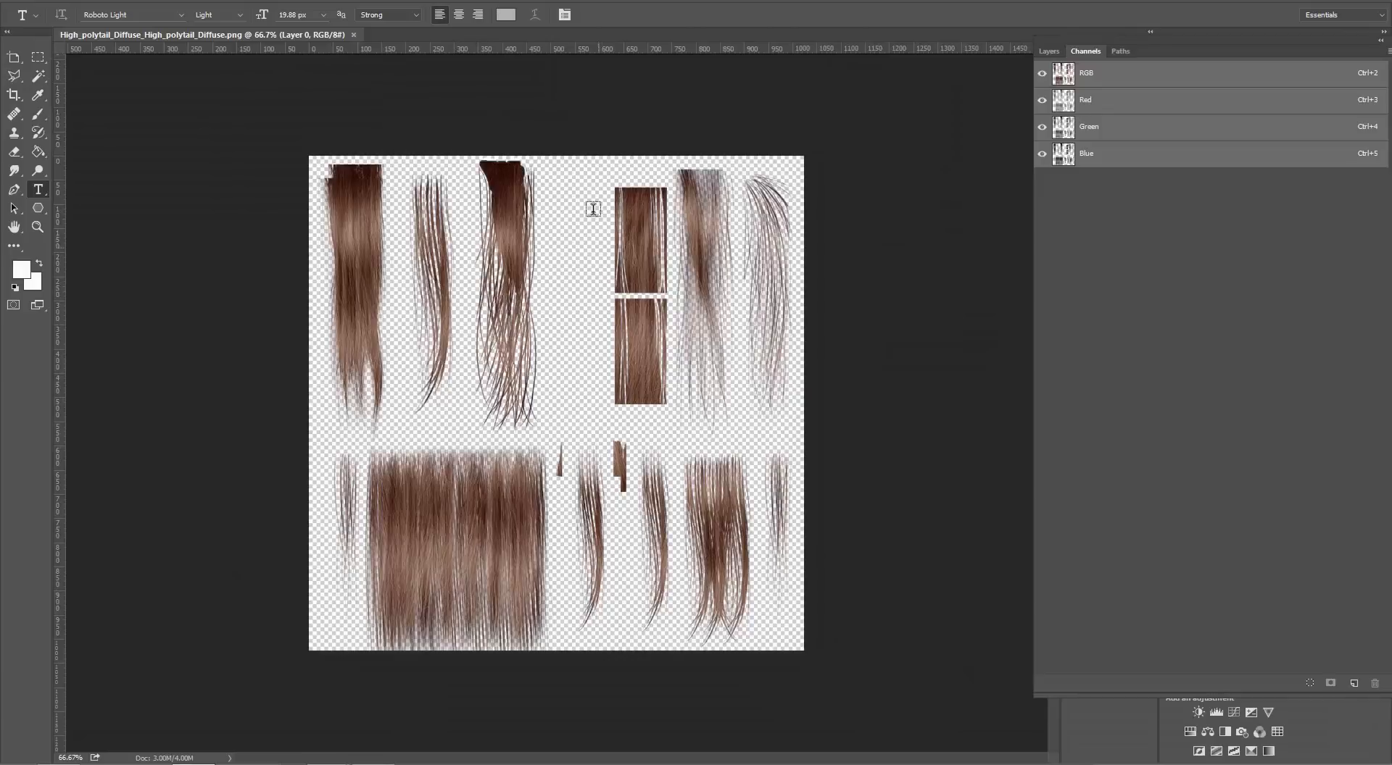
Send iClone's hair Base Color texture to Photoshop, compare it beside the exported PNG, then close the PNG.
key(alt+Tab)
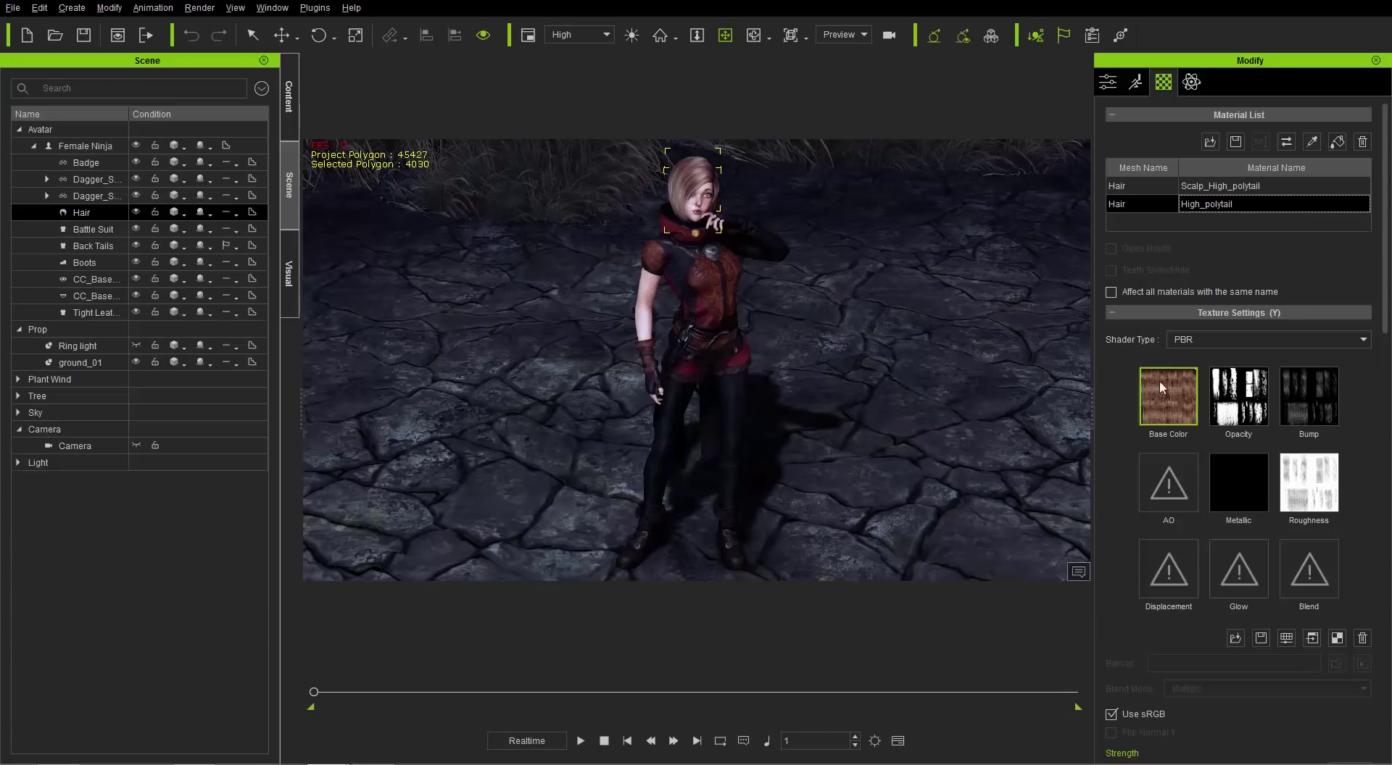
click(1311, 638)
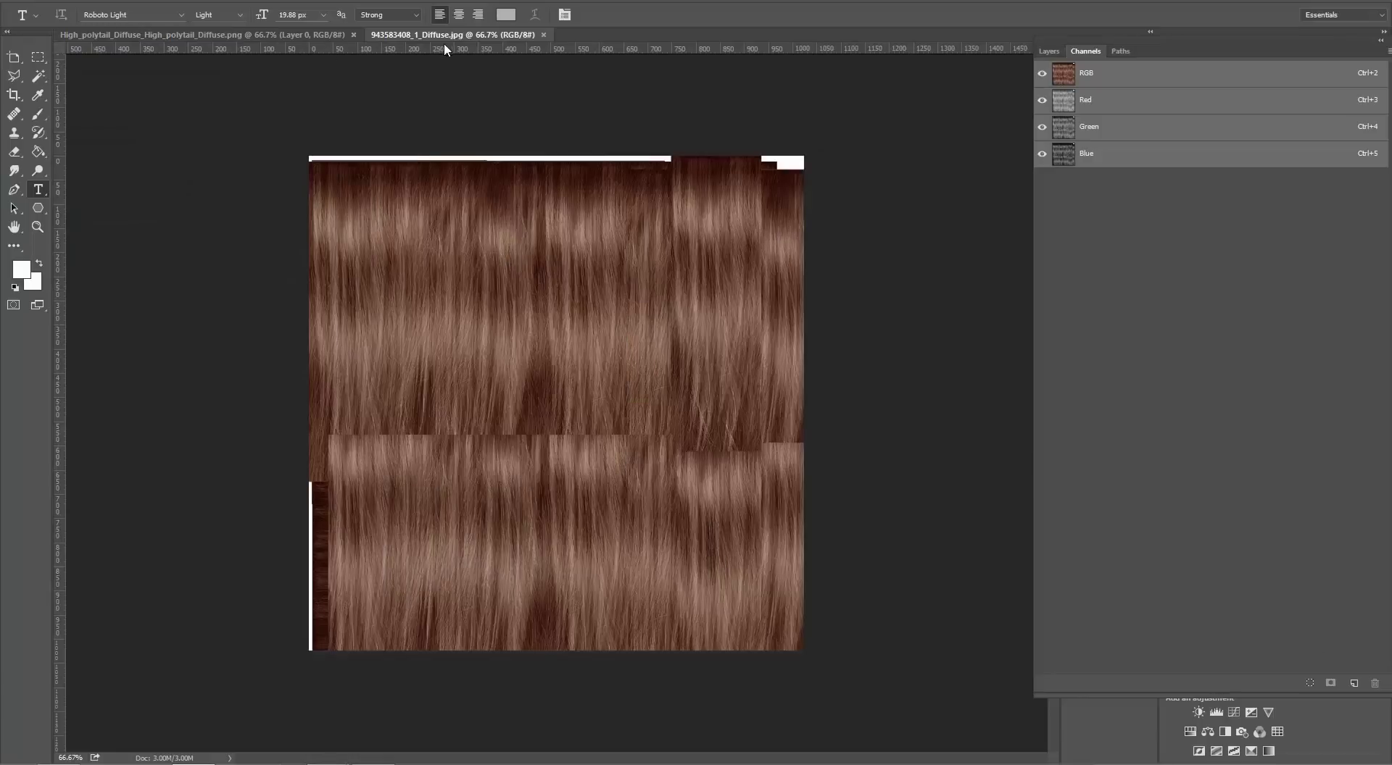
drag(470, 56, 643, 127)
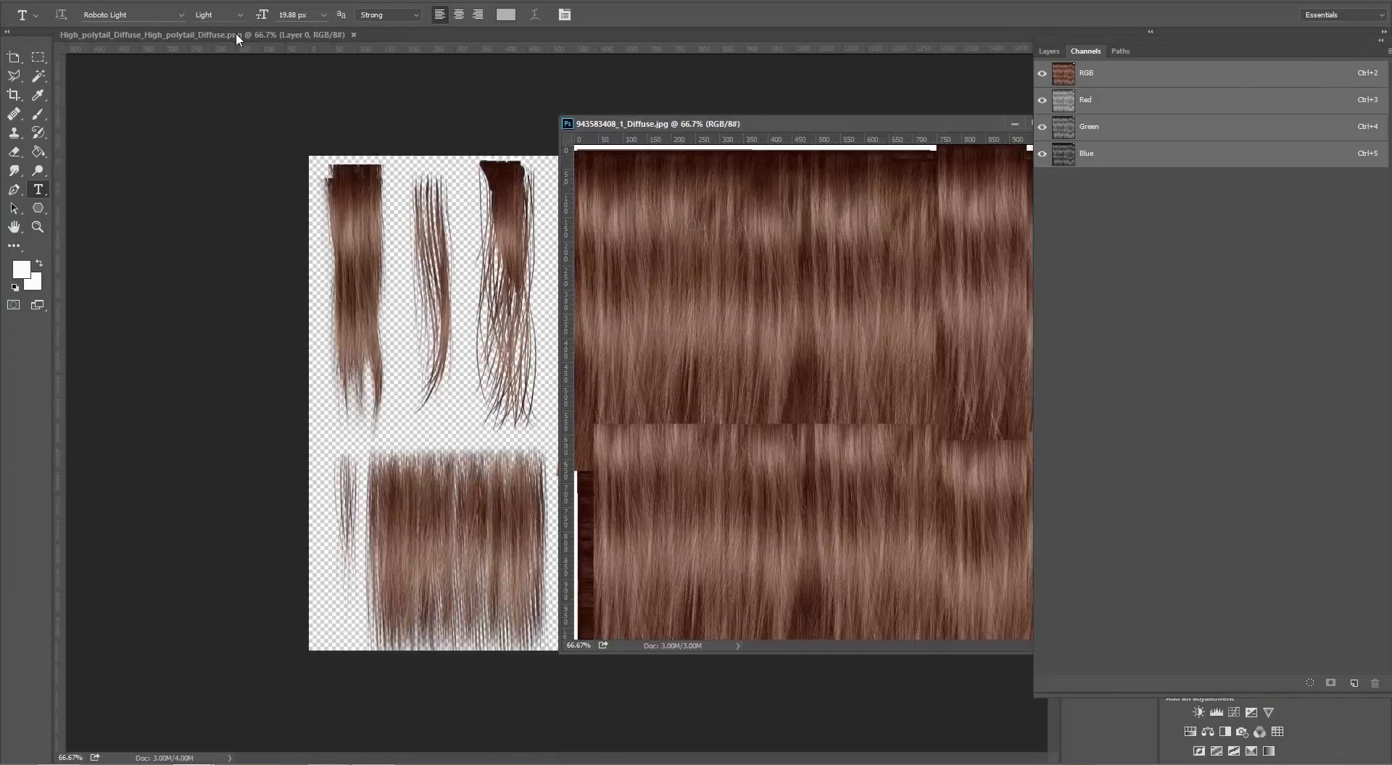
drag(236, 32, 231, 100)
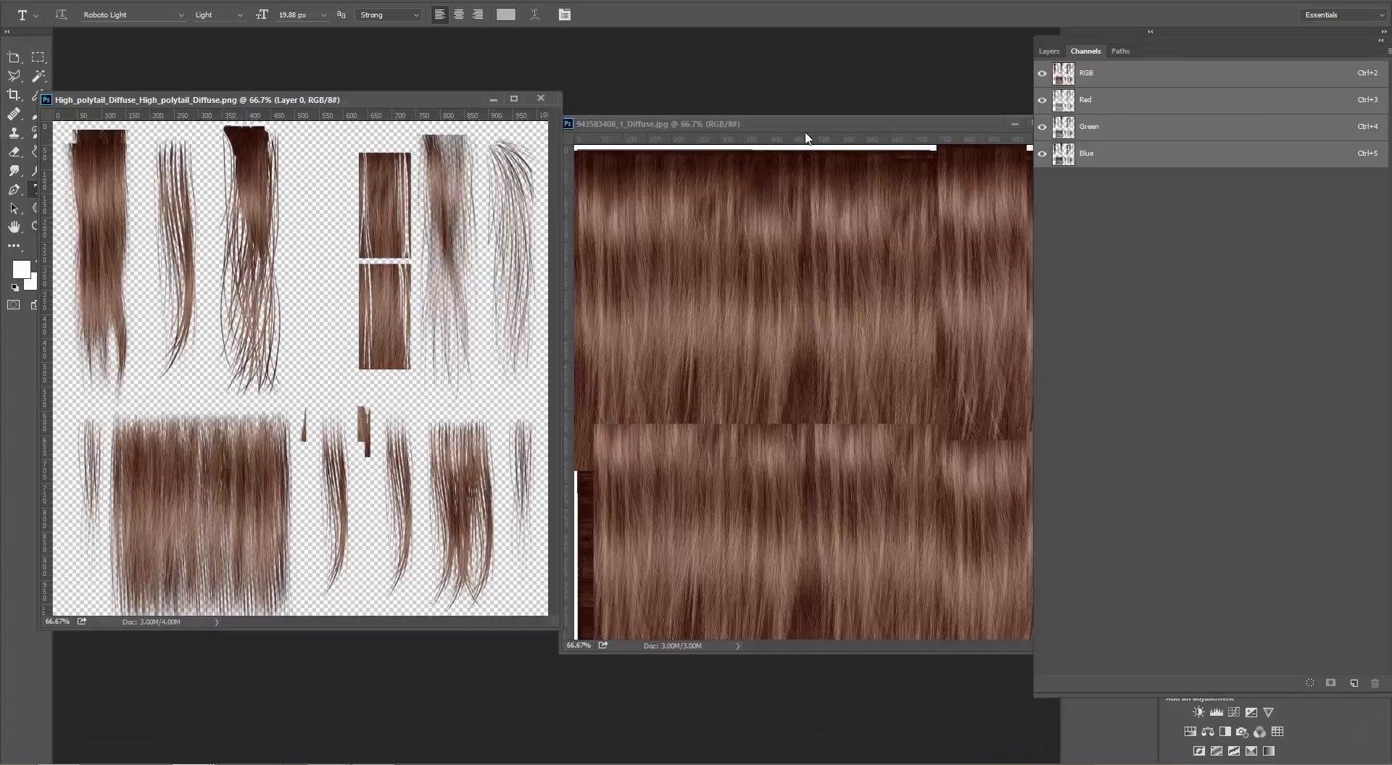
drag(807, 124, 810, 92)
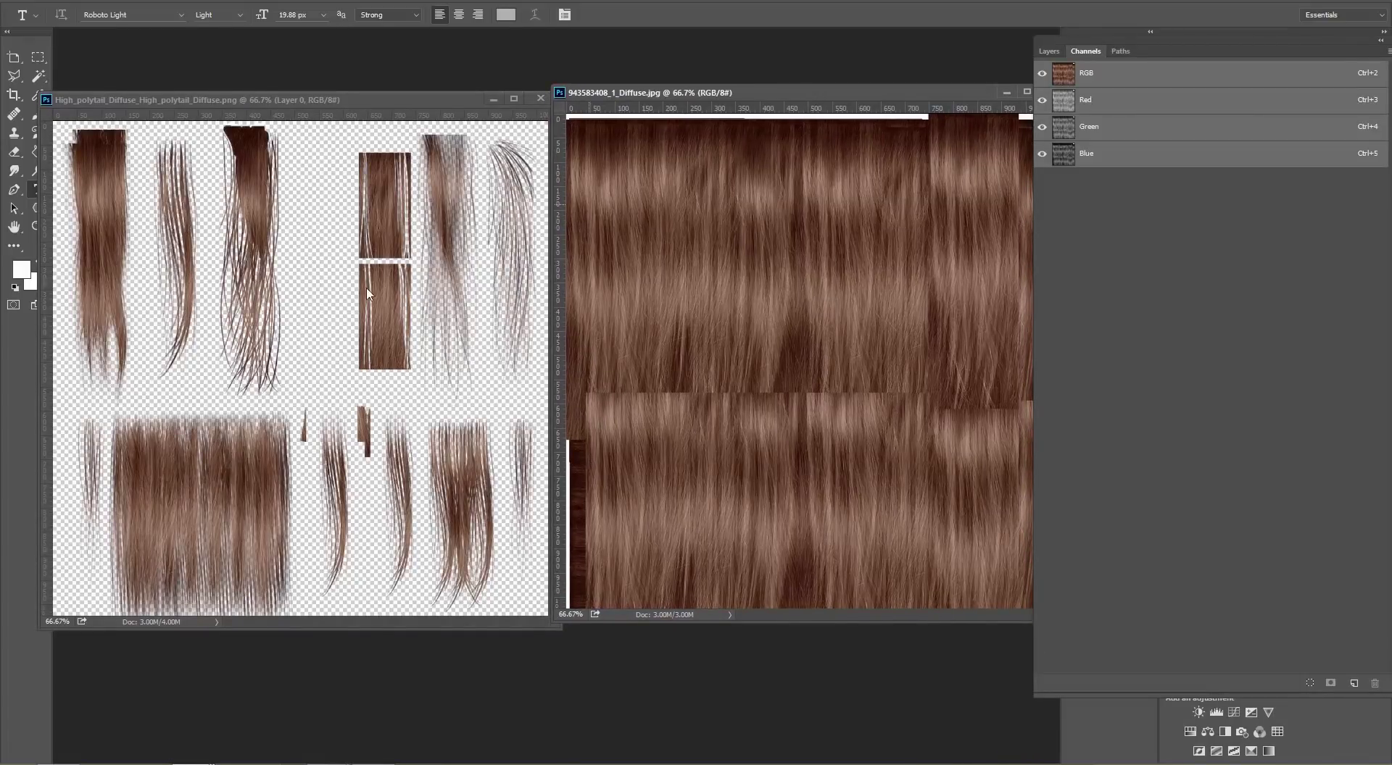
click(540, 96)
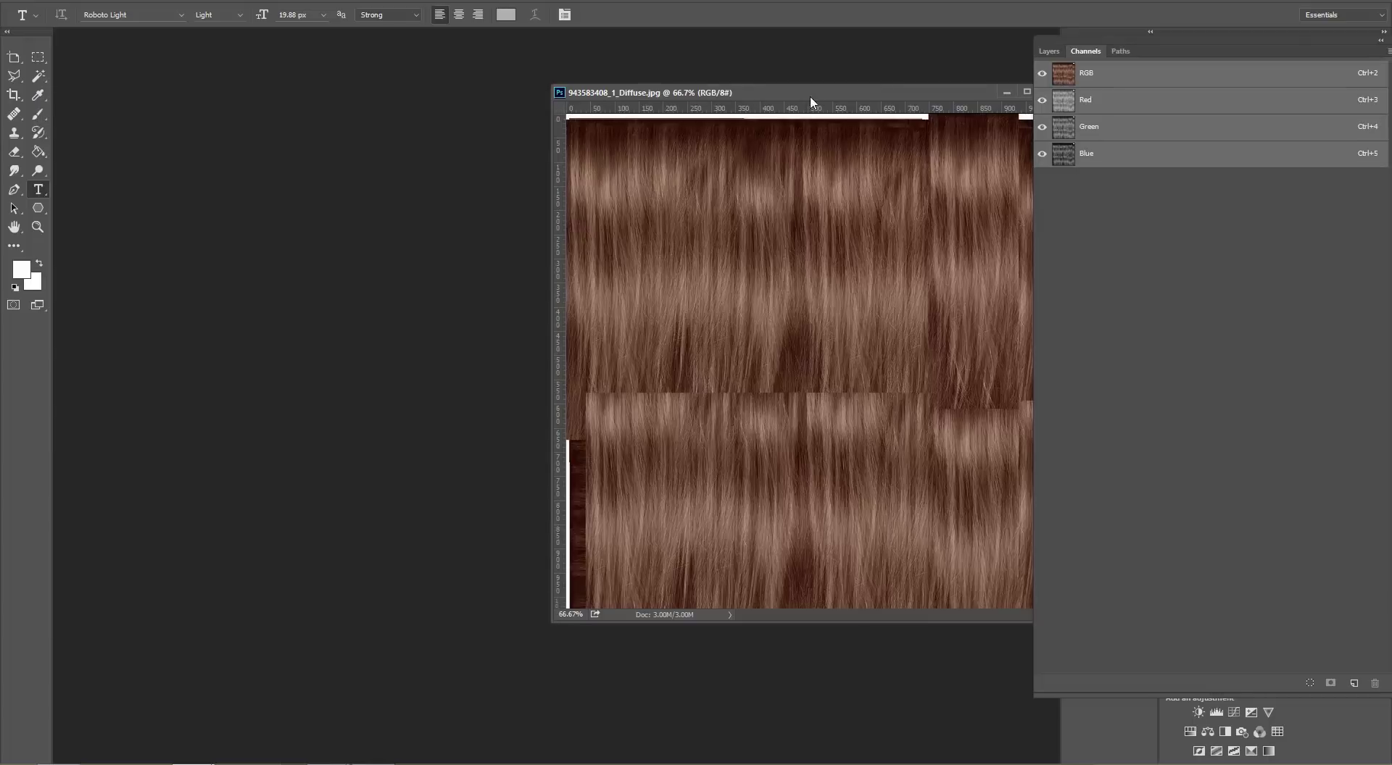
drag(837, 93, 632, 98)
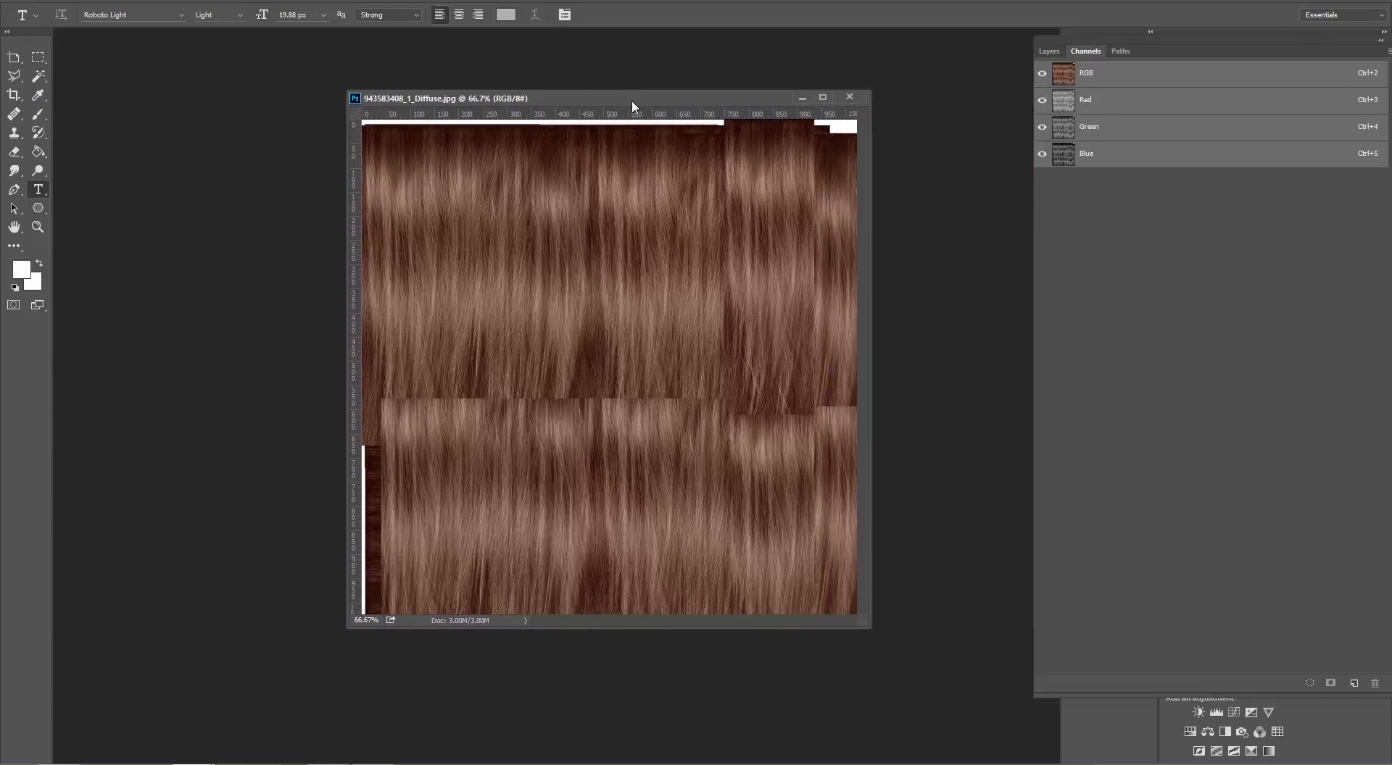
Close Diffuse.jpg, search Tga.fbm for 'high pol', and open High_polytail_Diffuse.tga in Photoshop.
click(854, 96)
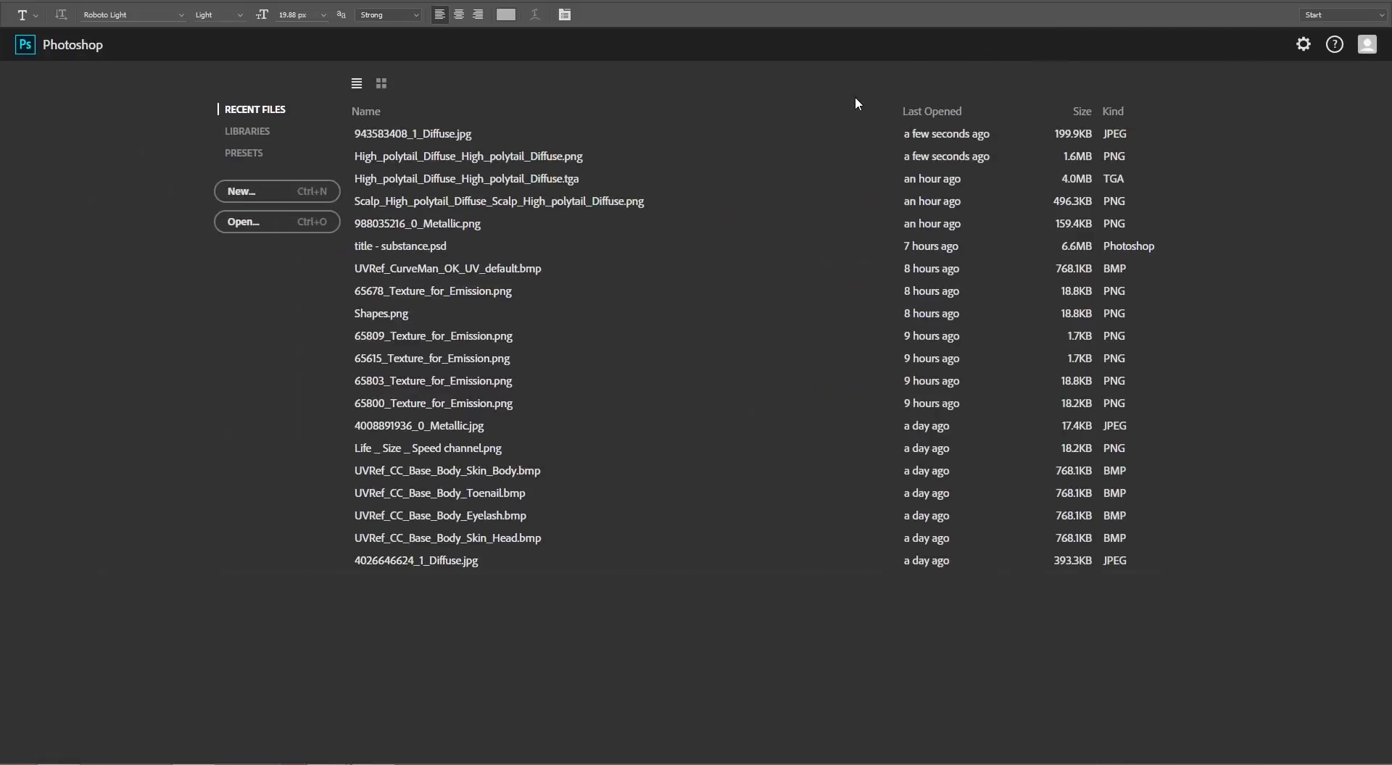
key(alt+Tab)
key(alt+Tab)
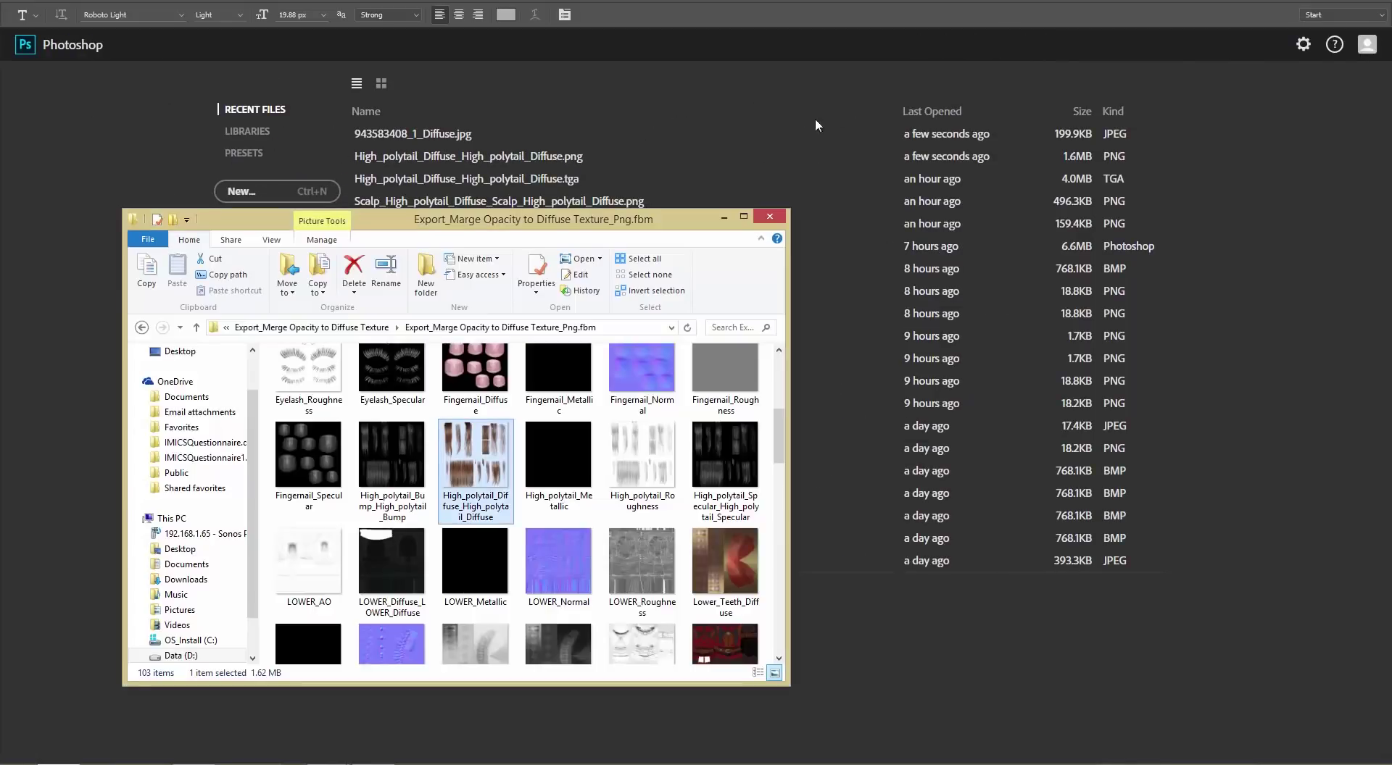
click(312, 328)
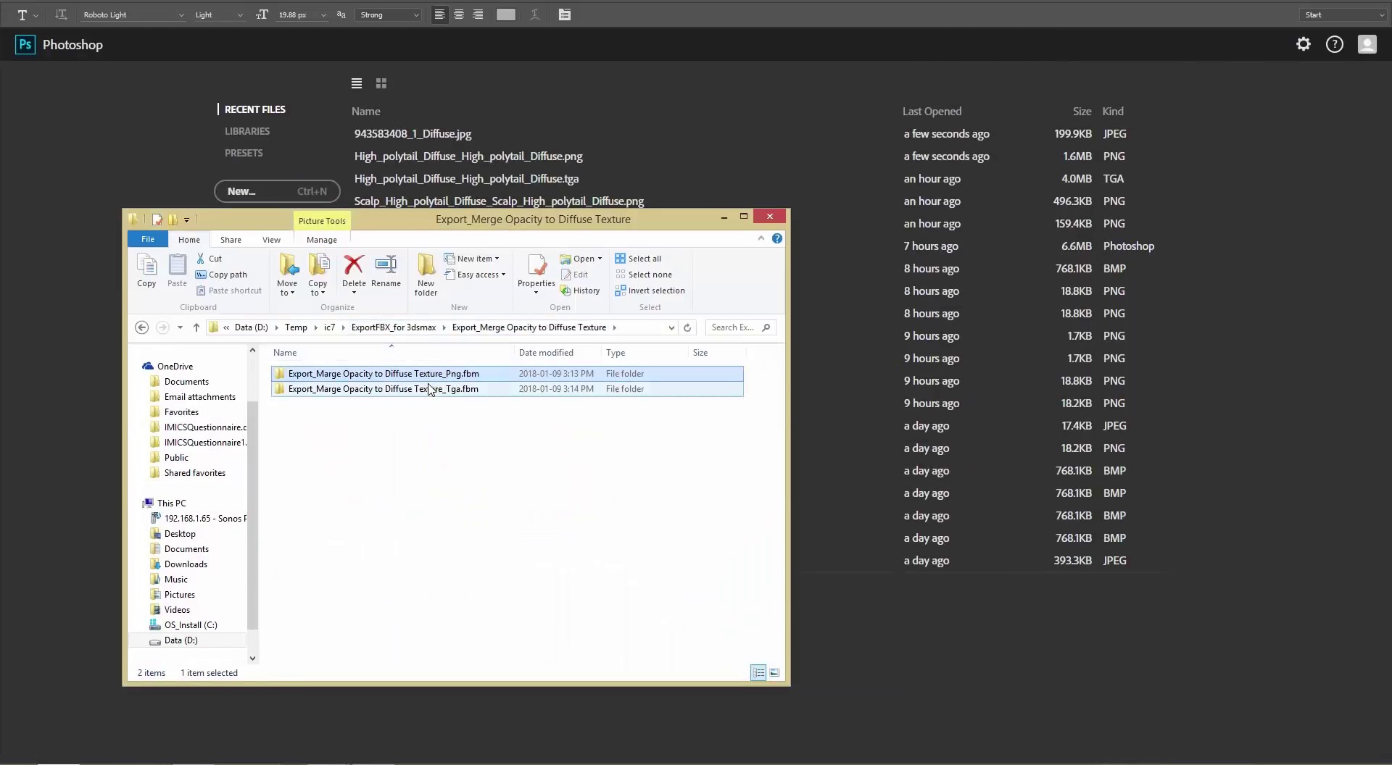
double_click(430, 390)
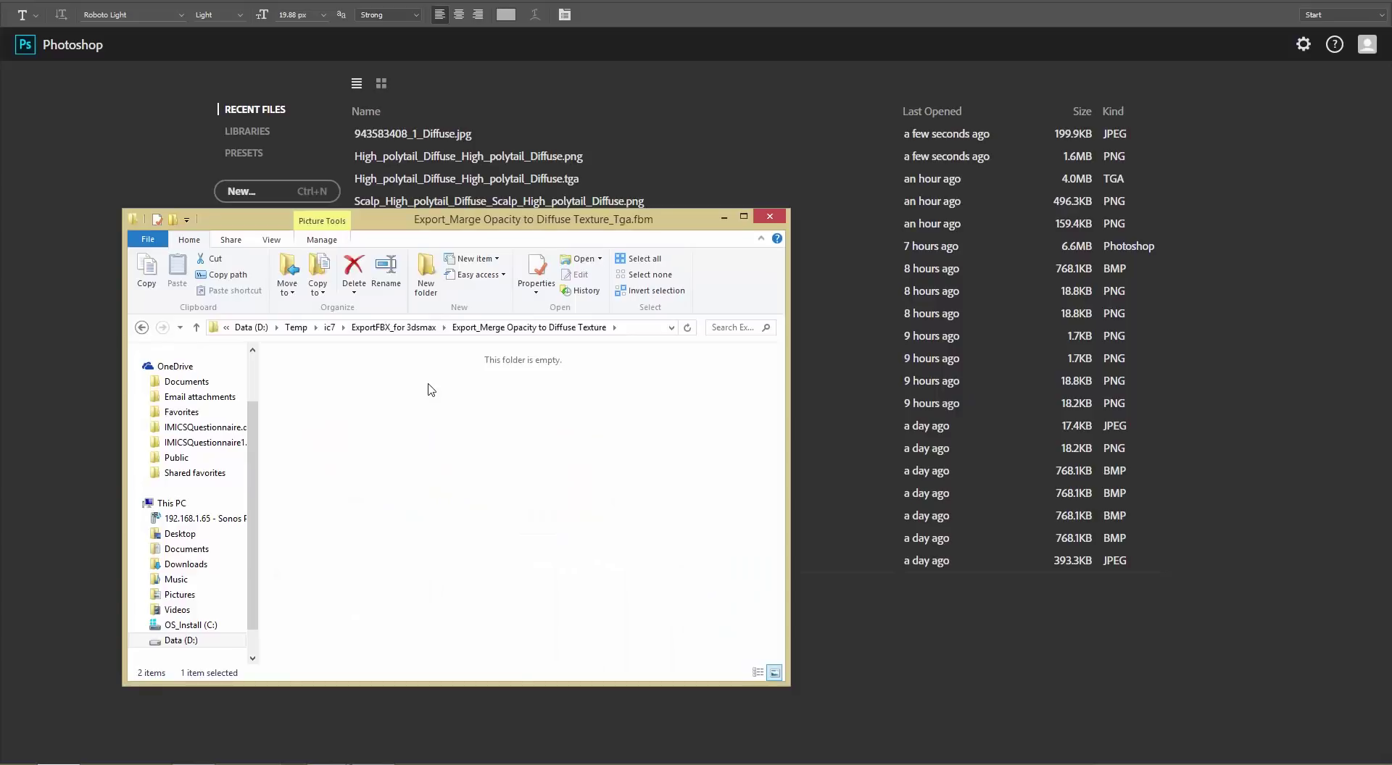
click(738, 327)
text(high)
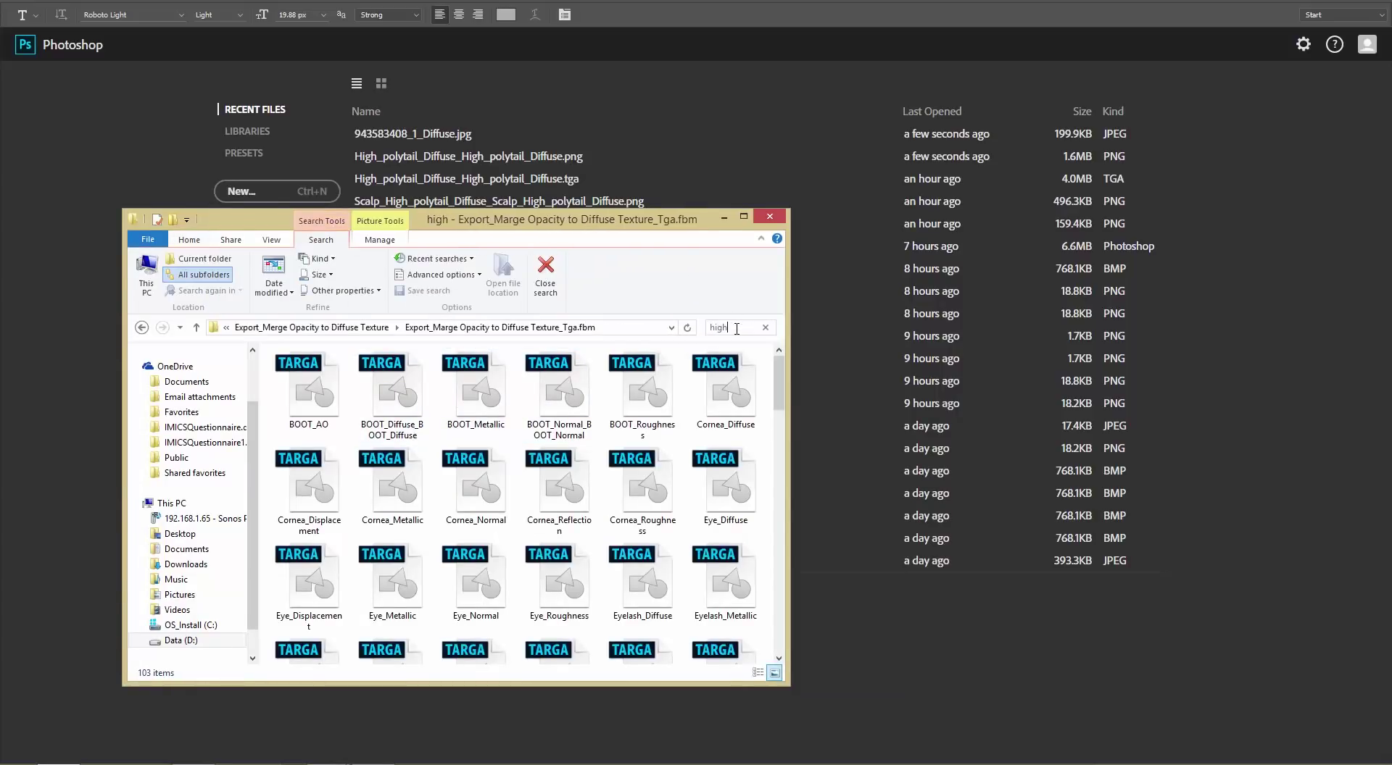
text( pol)
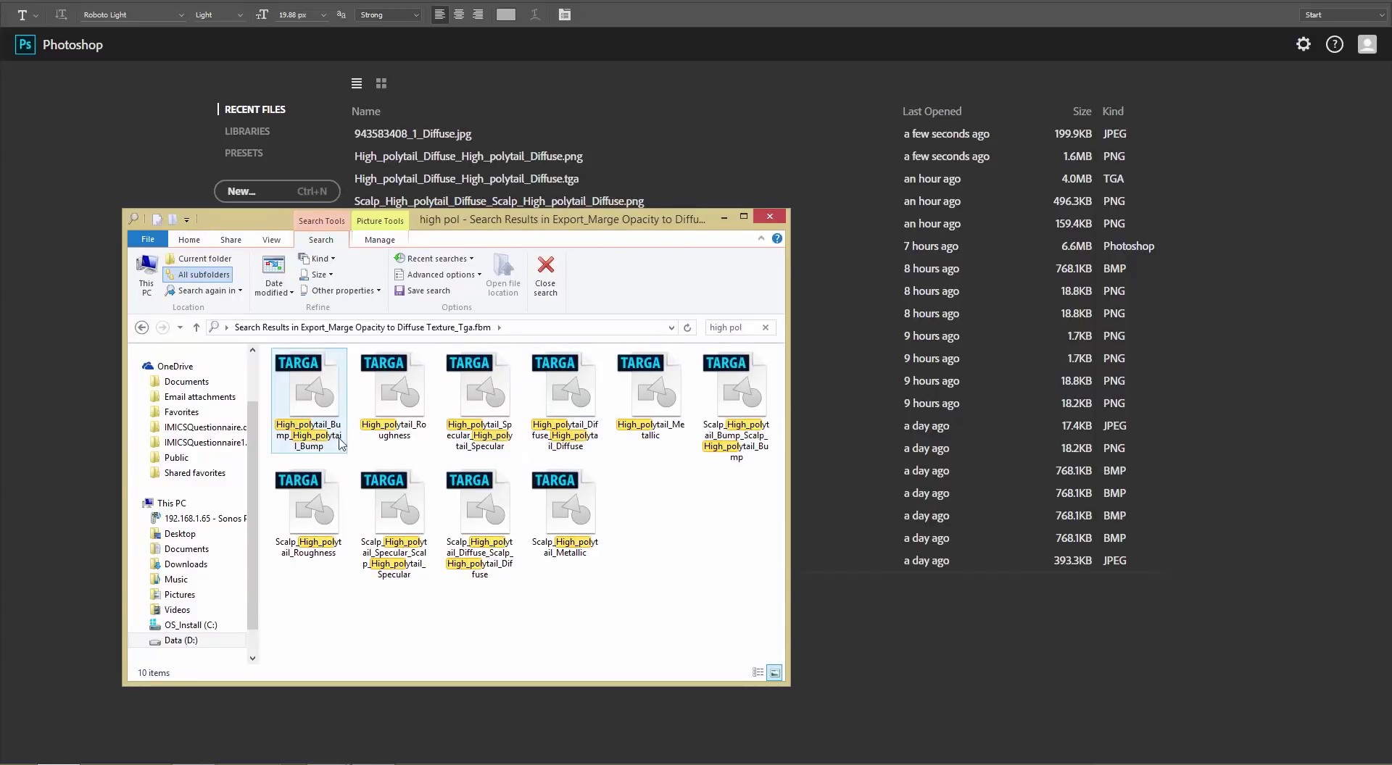
drag(570, 389, 869, 371)
Float the TGA document in its own window and check its Layers and Channels panels.
click(697, 2)
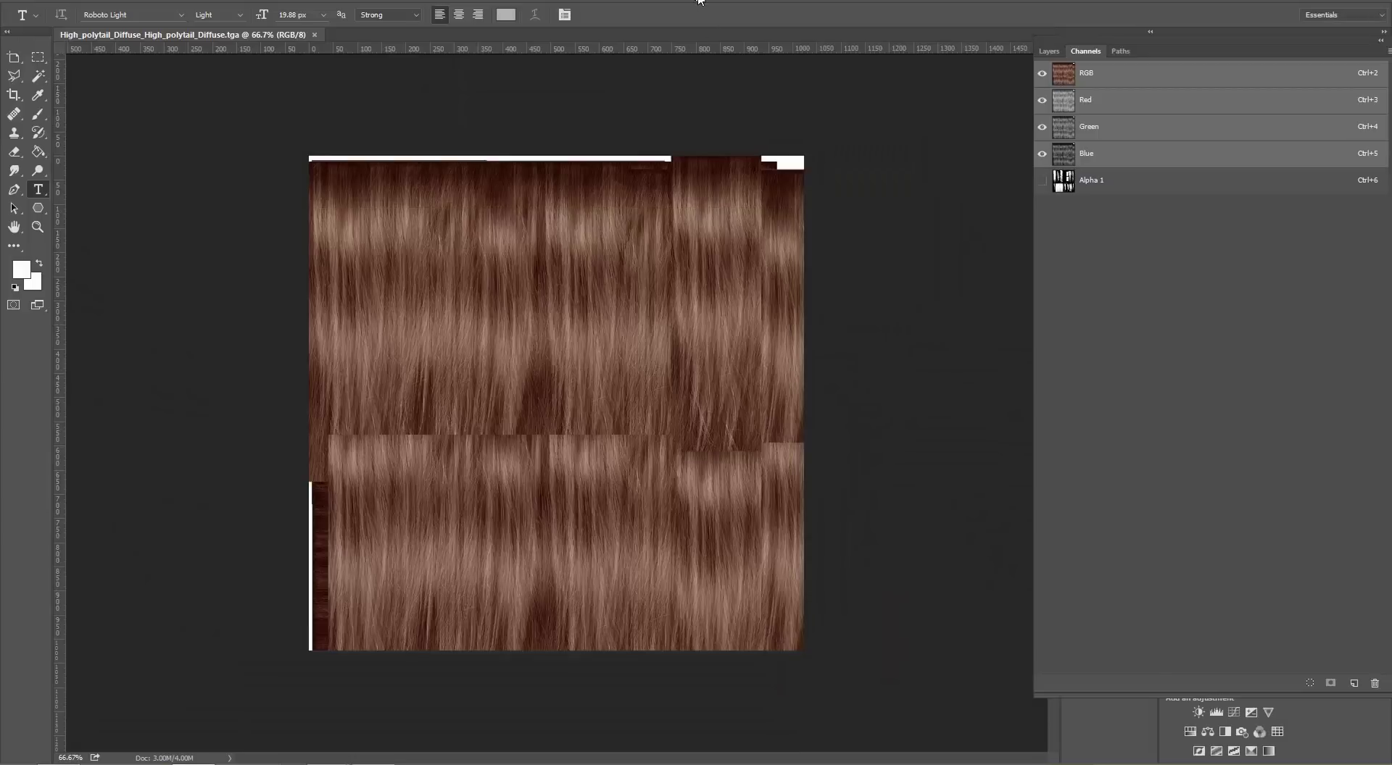
drag(214, 42, 348, 100)
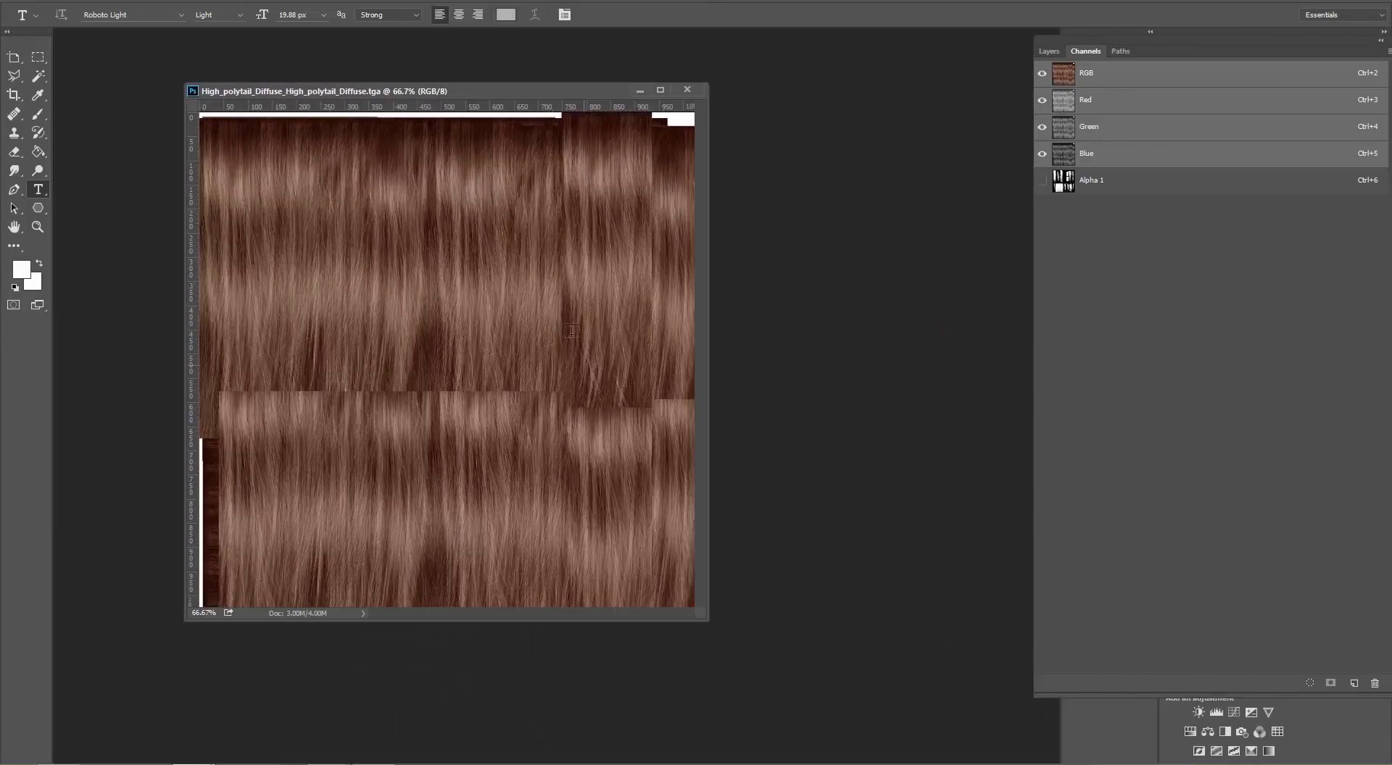
click(1055, 50)
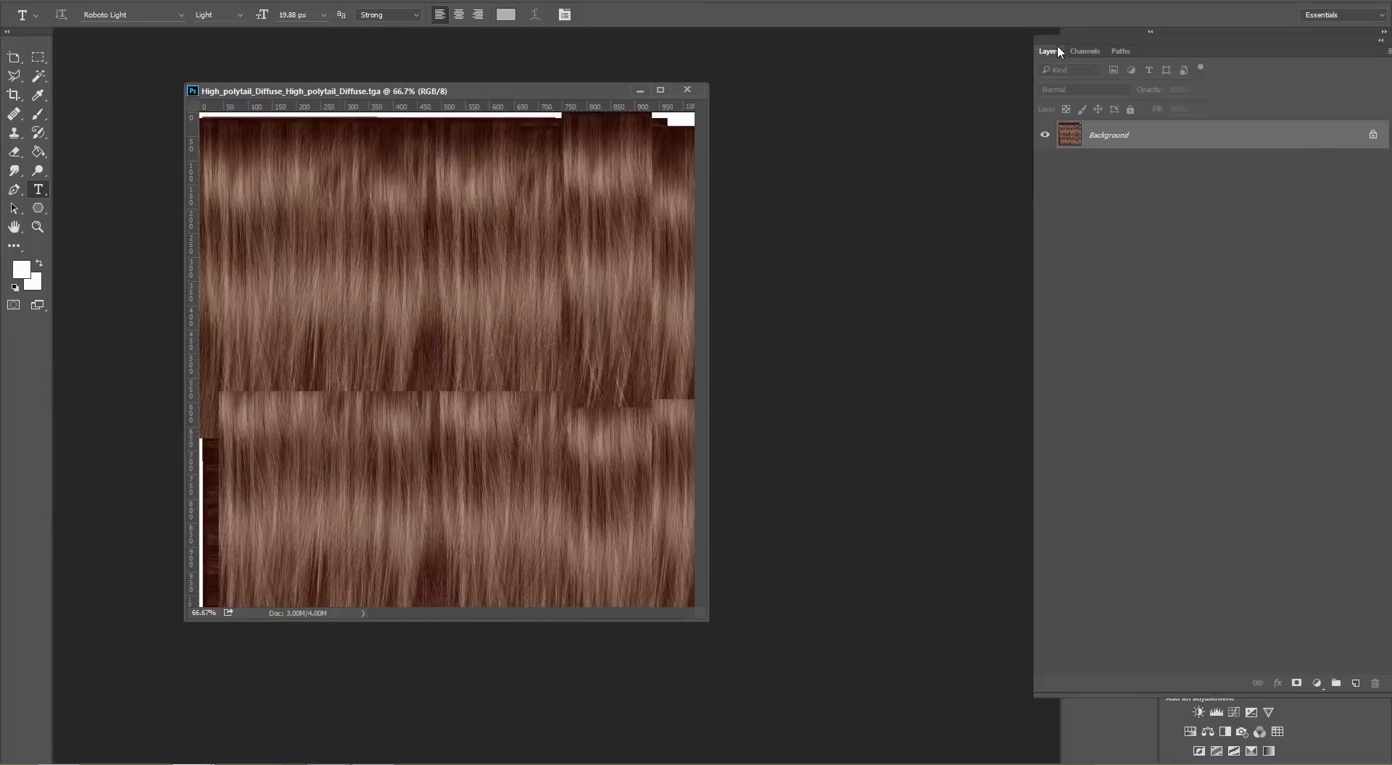
click(1085, 51)
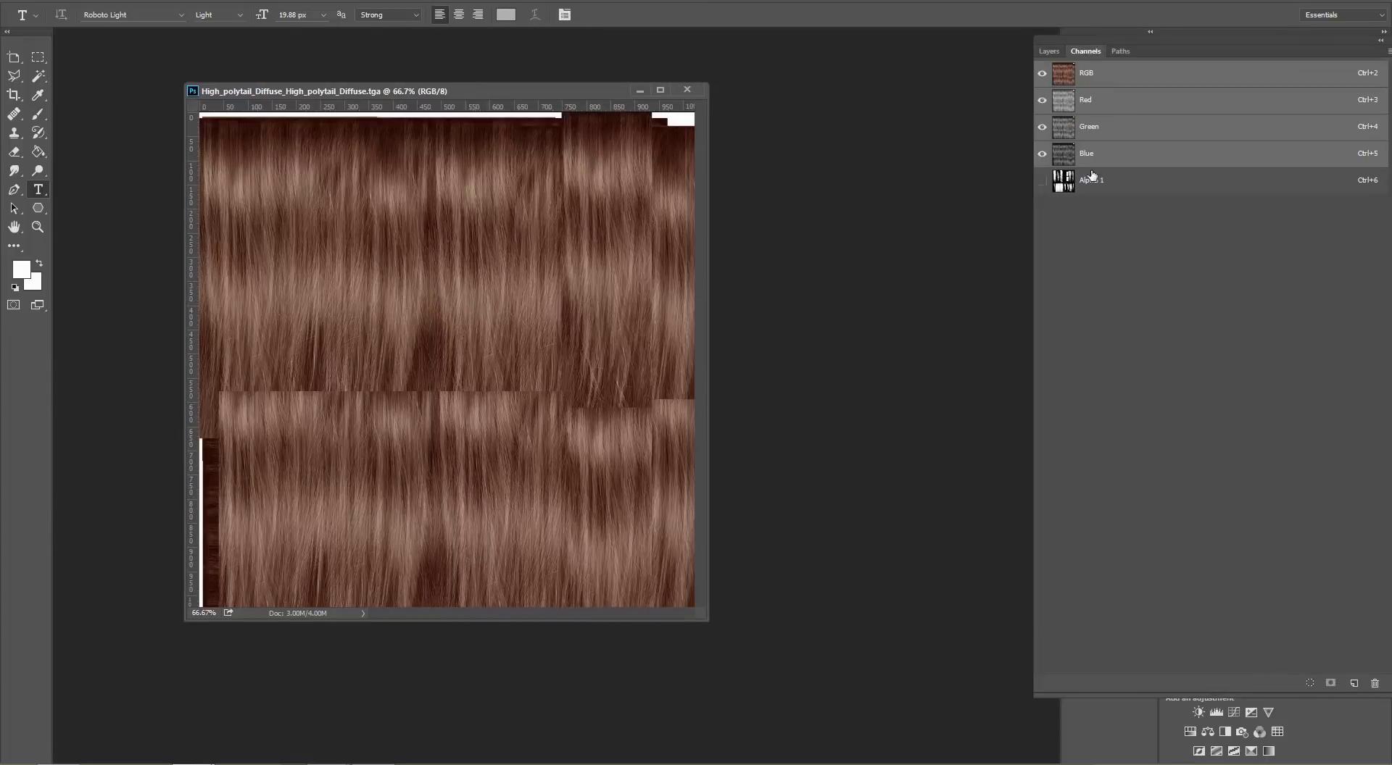
Hide the Red, Green and Blue channels to view the Alpha 1 hair mask alone, then quit Photoshop.
click(1042, 184)
click(1042, 154)
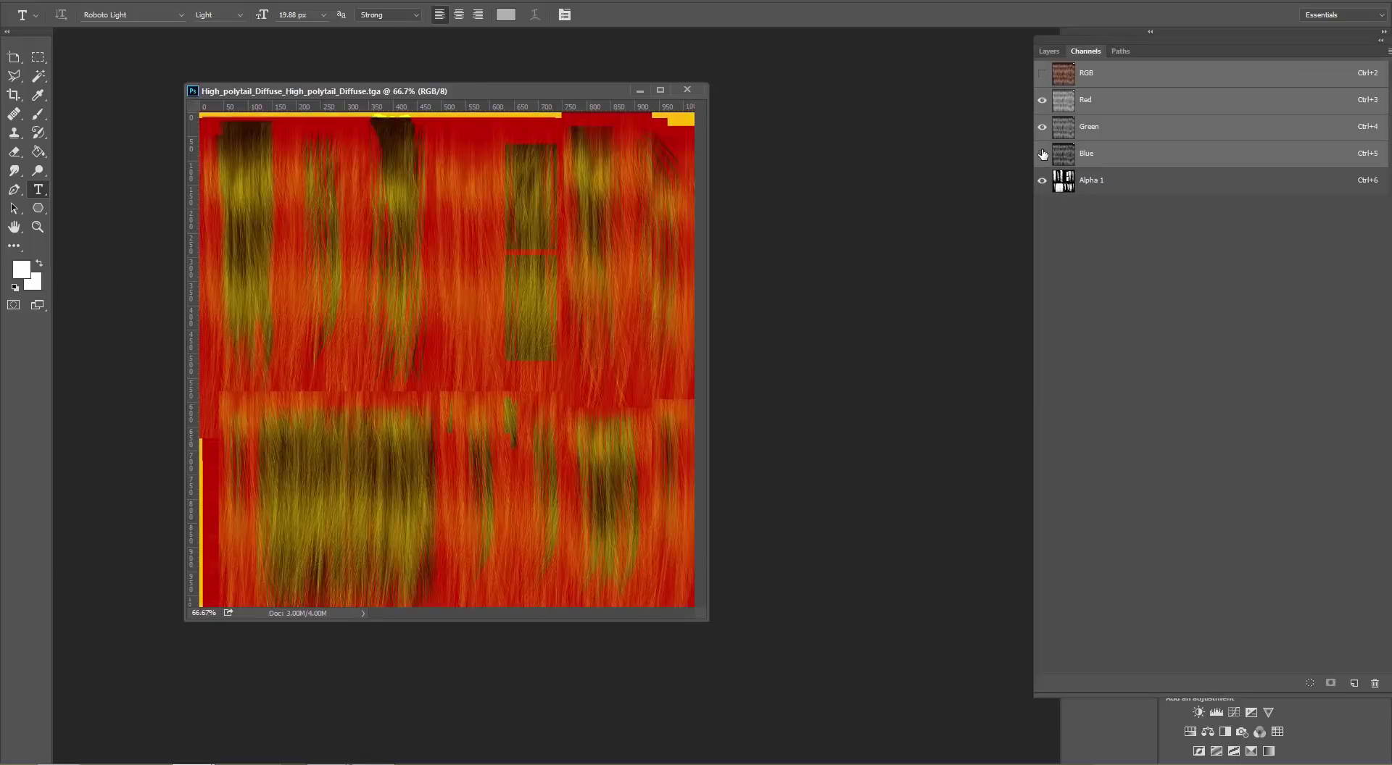
click(1043, 100)
click(1042, 128)
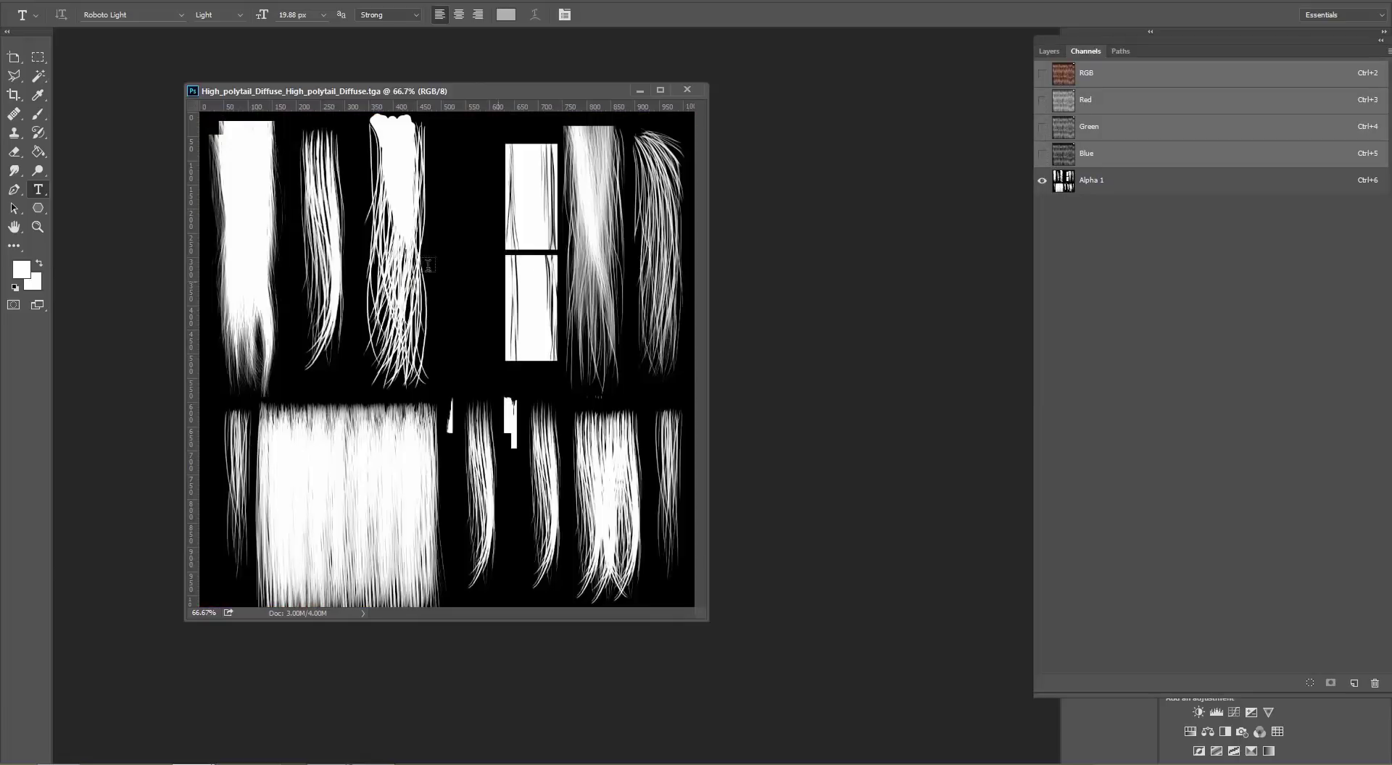
click(1043, 74)
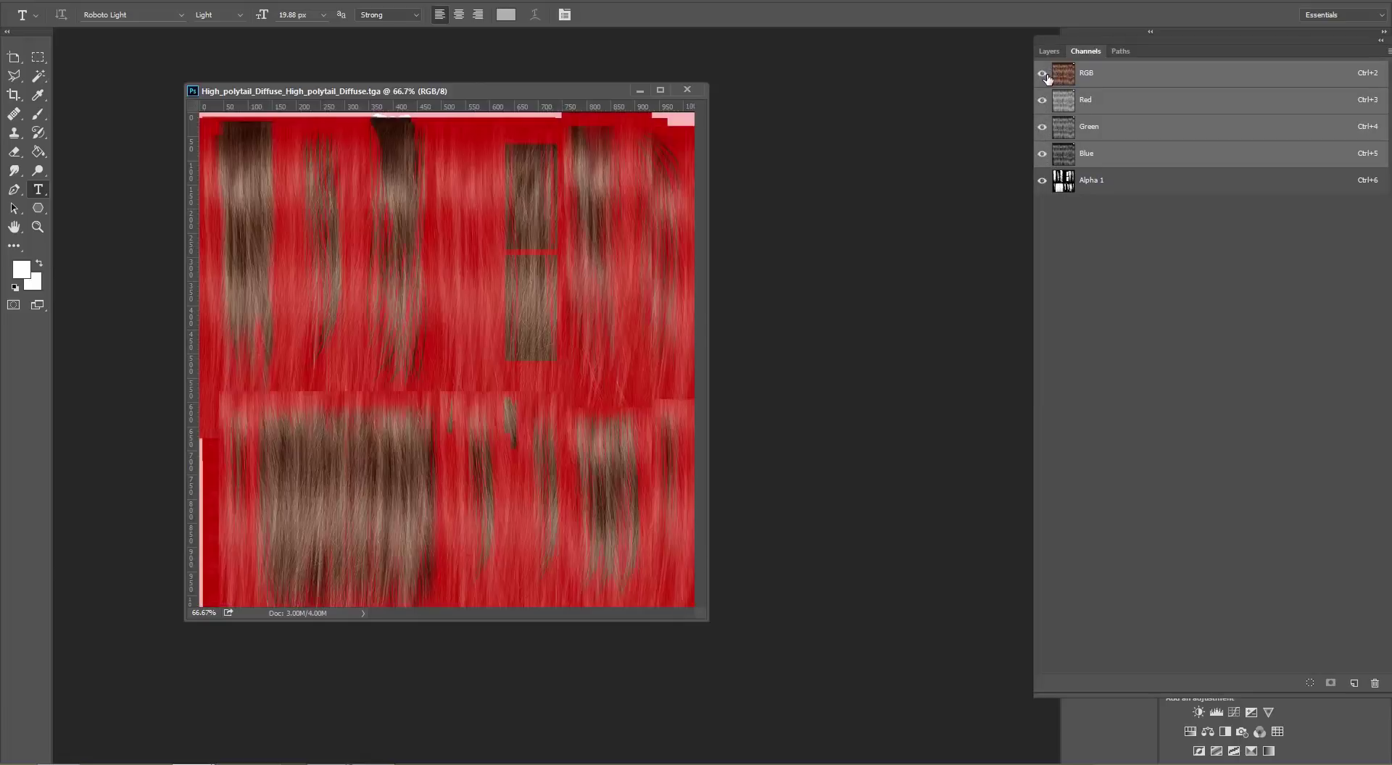
click(1043, 74)
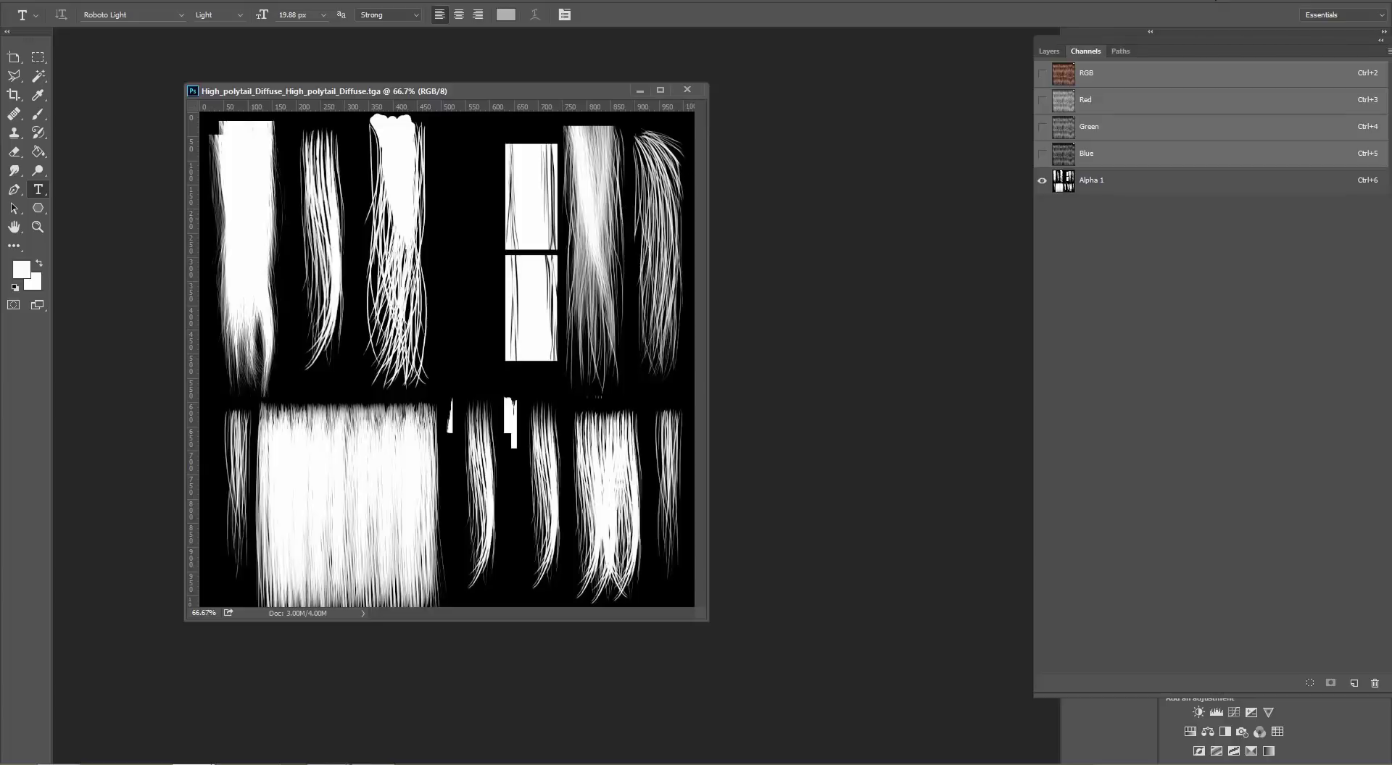
key(ctrl+q)
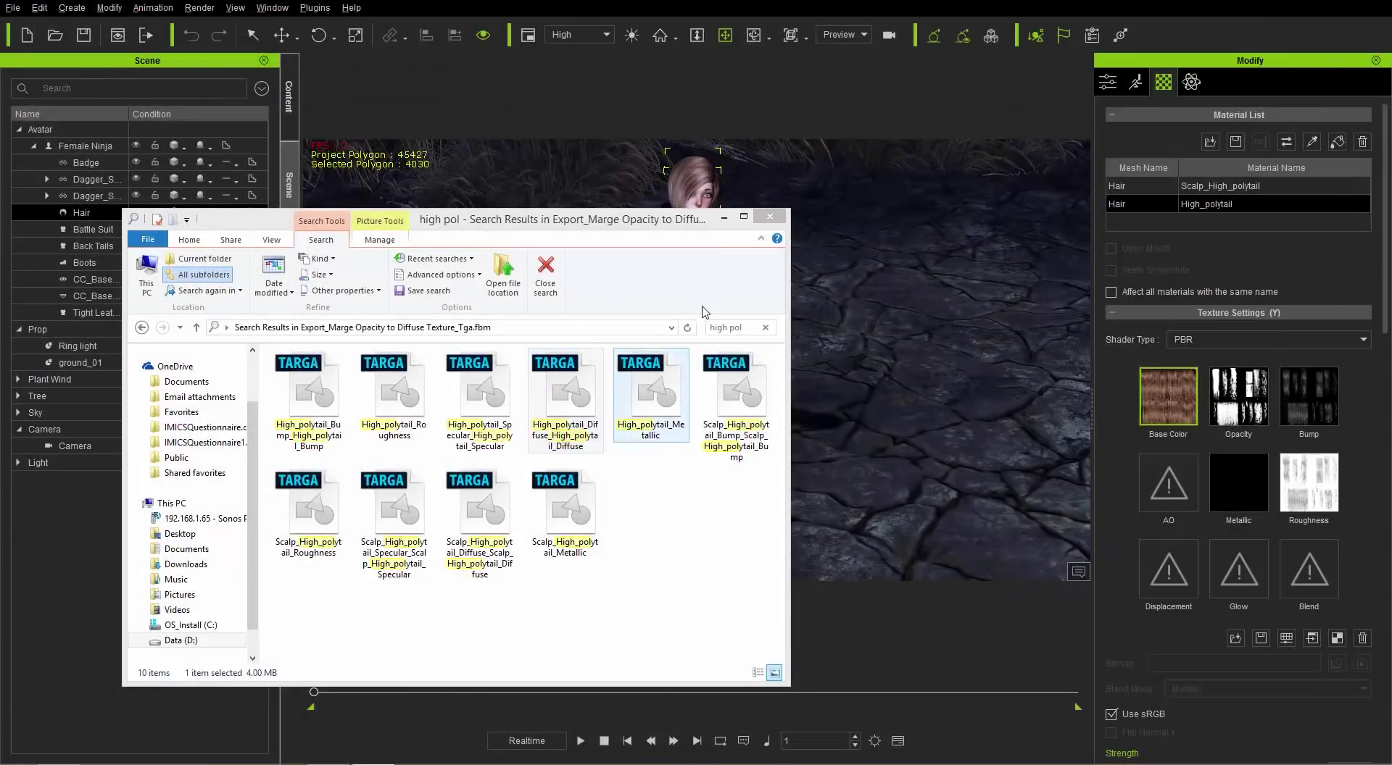
Go back from the 'high pol' search results to the Export_Merge Opacity to Diffuse Texture folder.
click(301, 330)
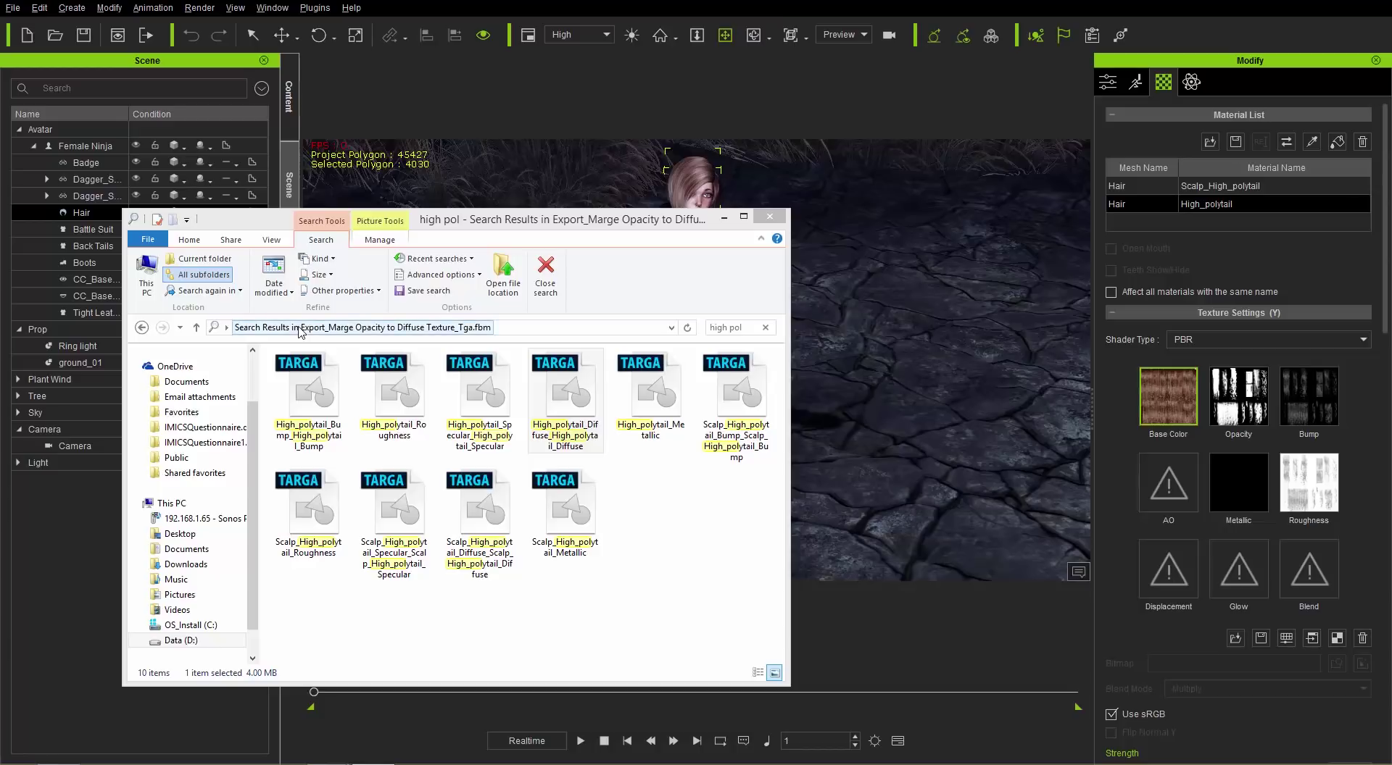
click(141, 328)
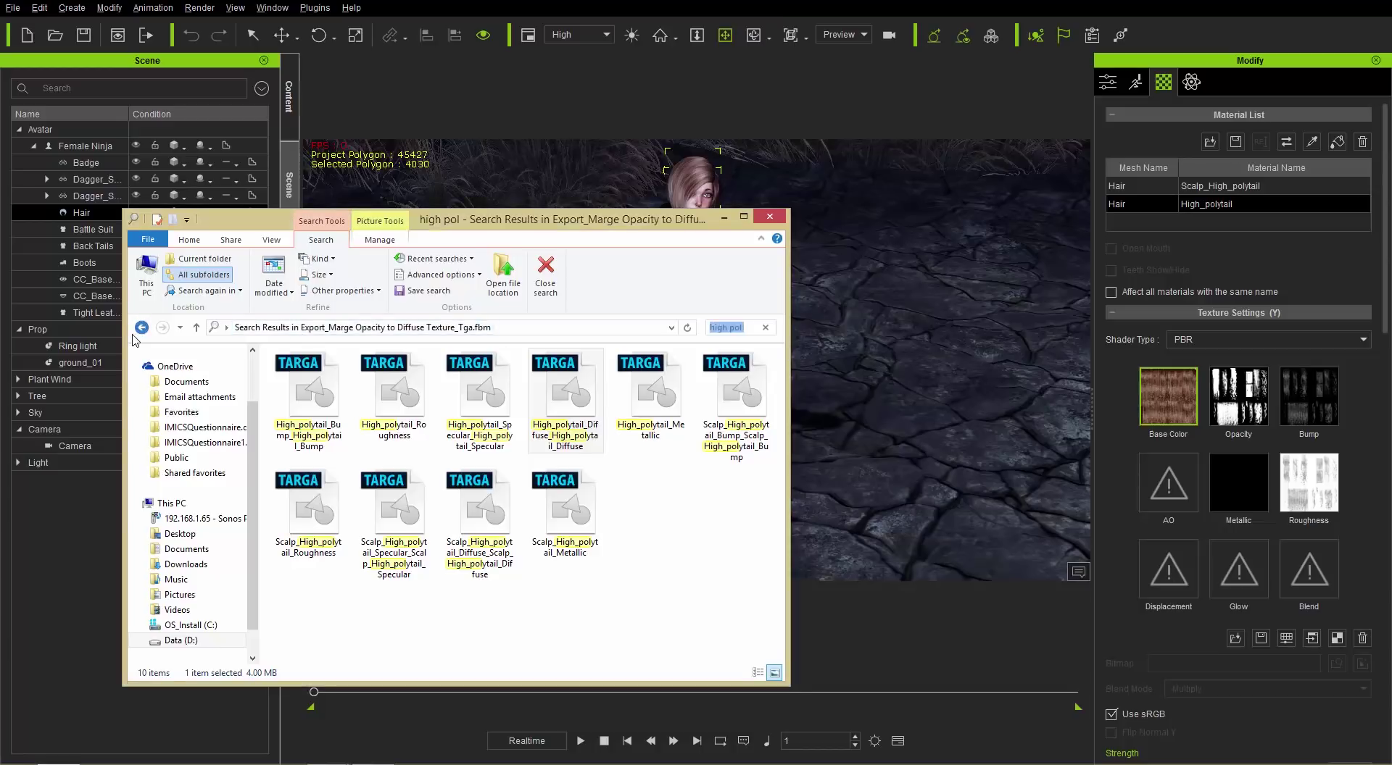
click(142, 328)
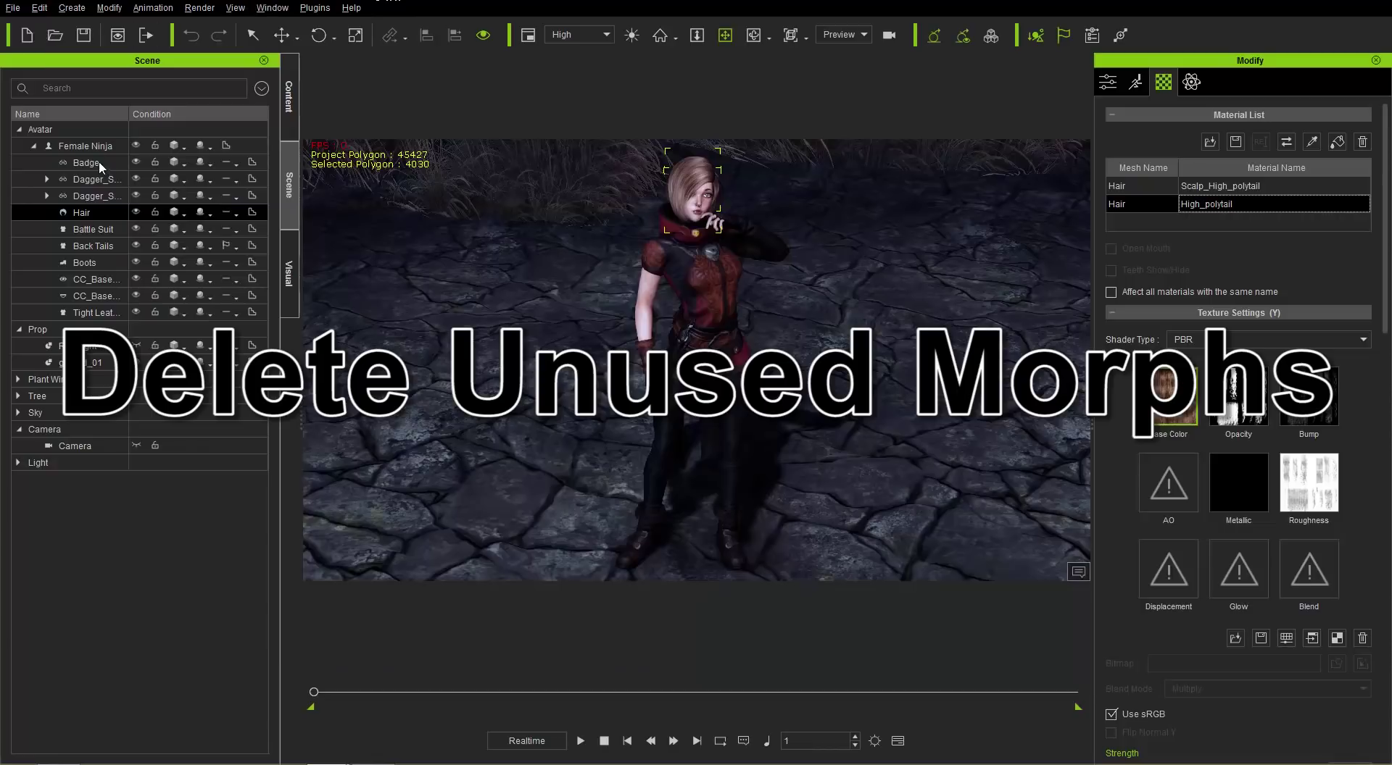
click(86, 145)
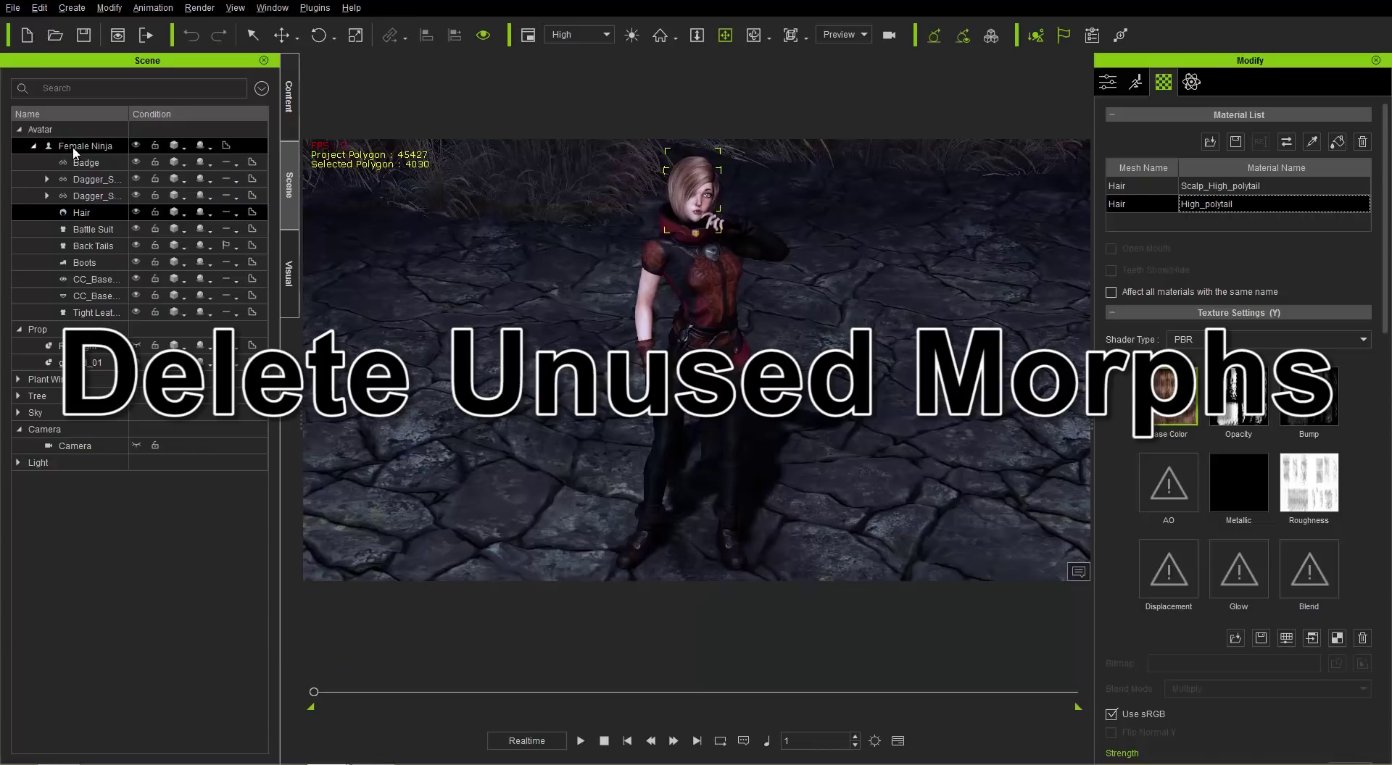
click(12, 7)
mouse_move(86, 126)
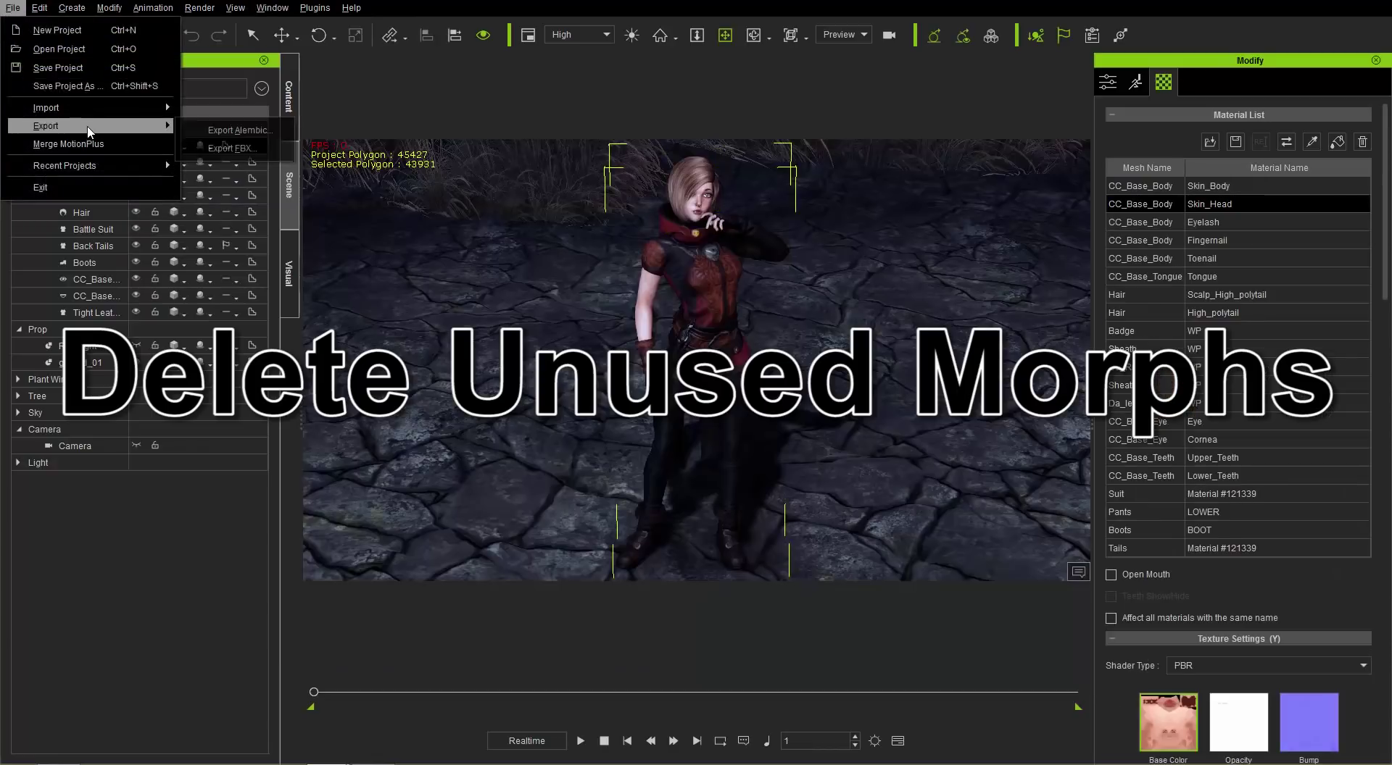
click(243, 145)
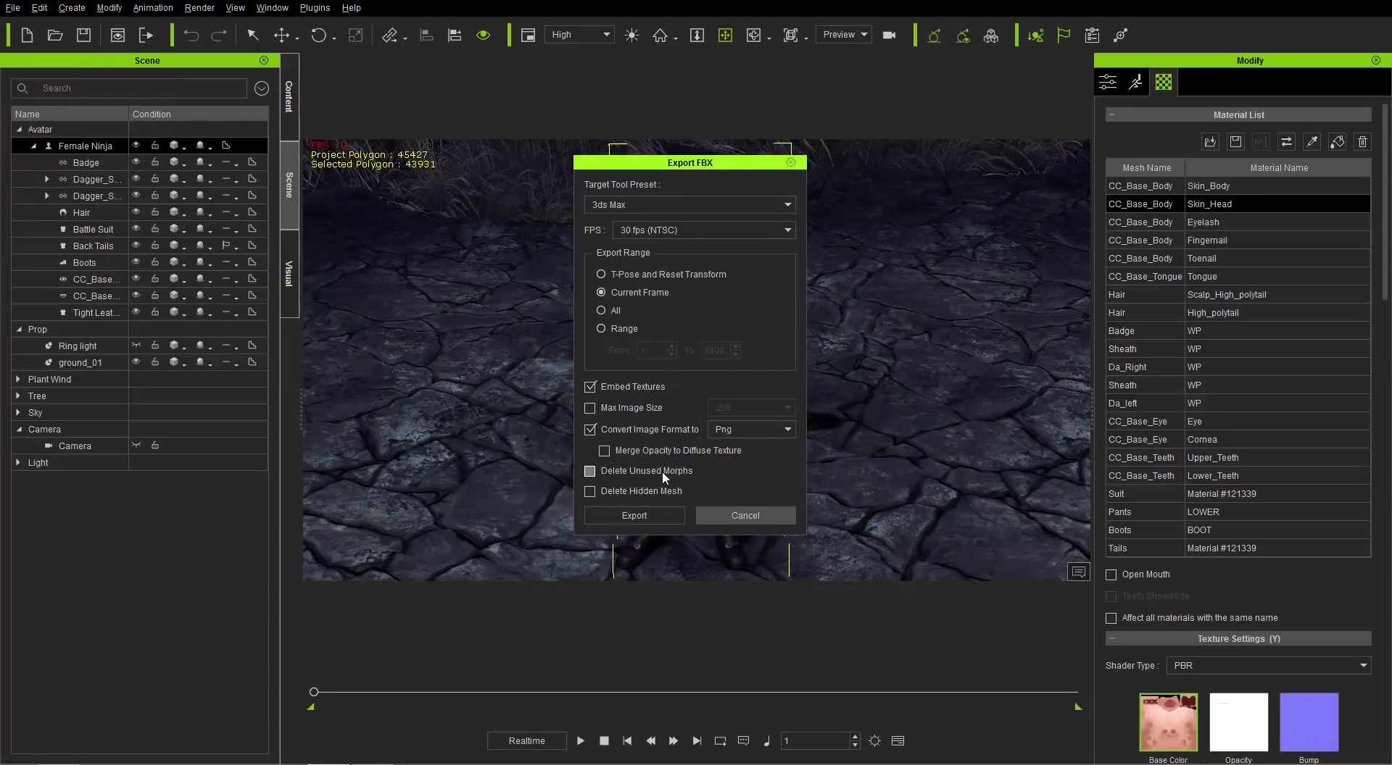
click(791, 163)
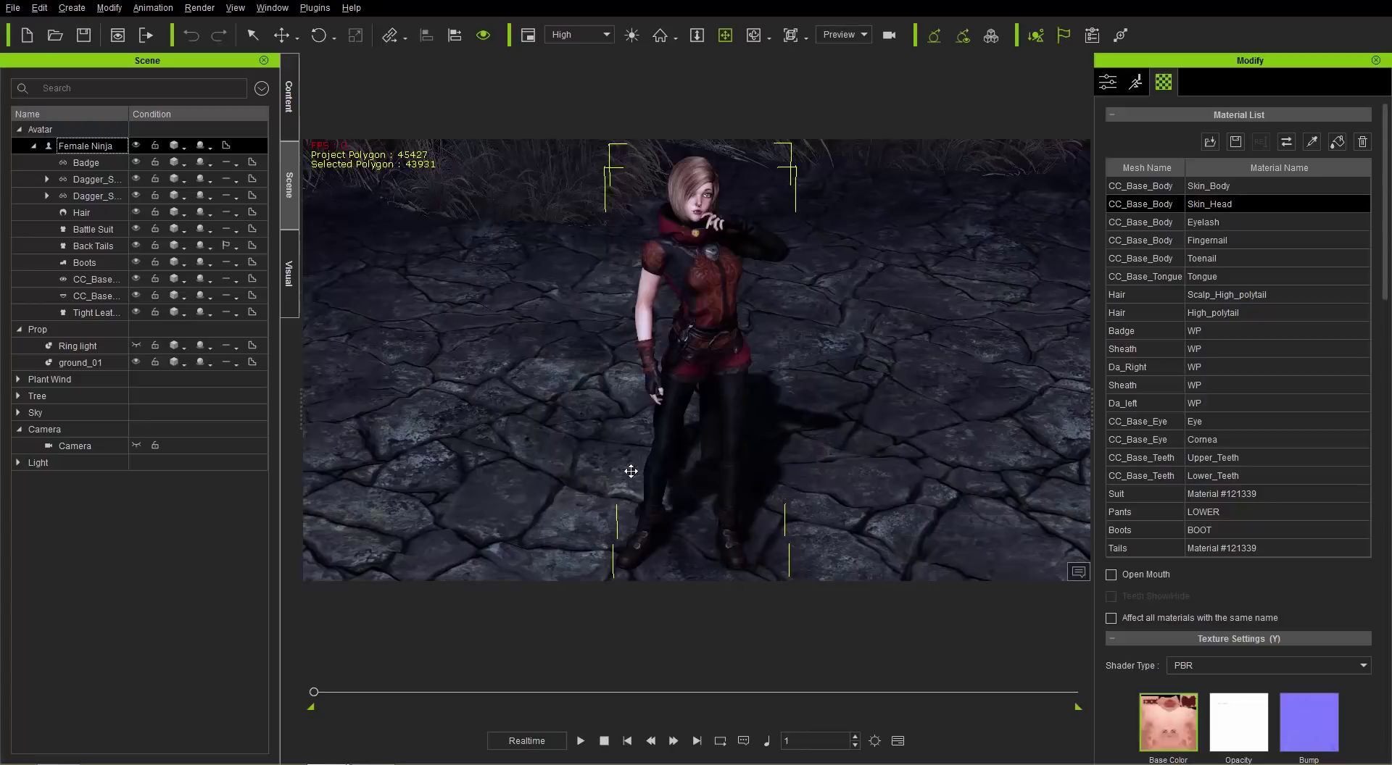
Show the timeline with F3, zoom the ruler out, and scrub to frame 180.
key(F3)
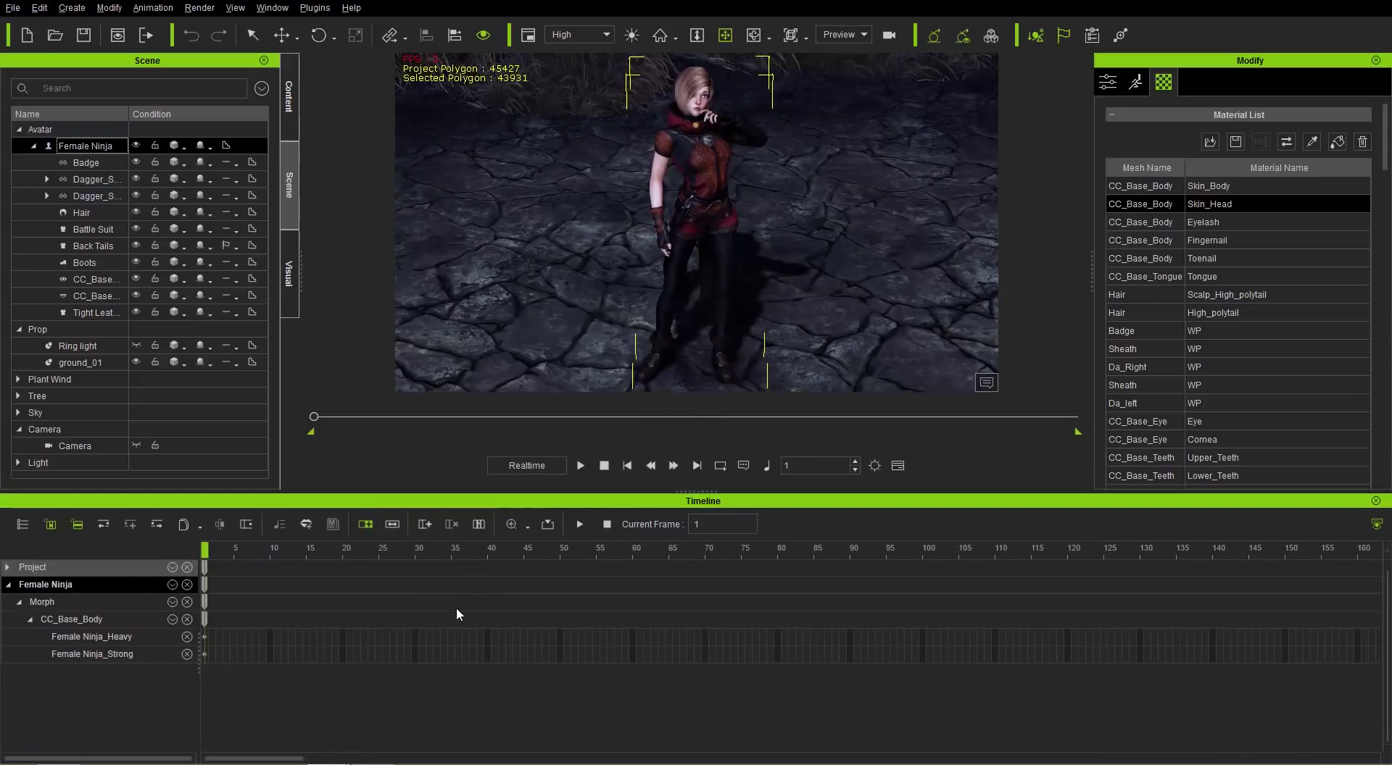
scroll(455, 615, down, 5)
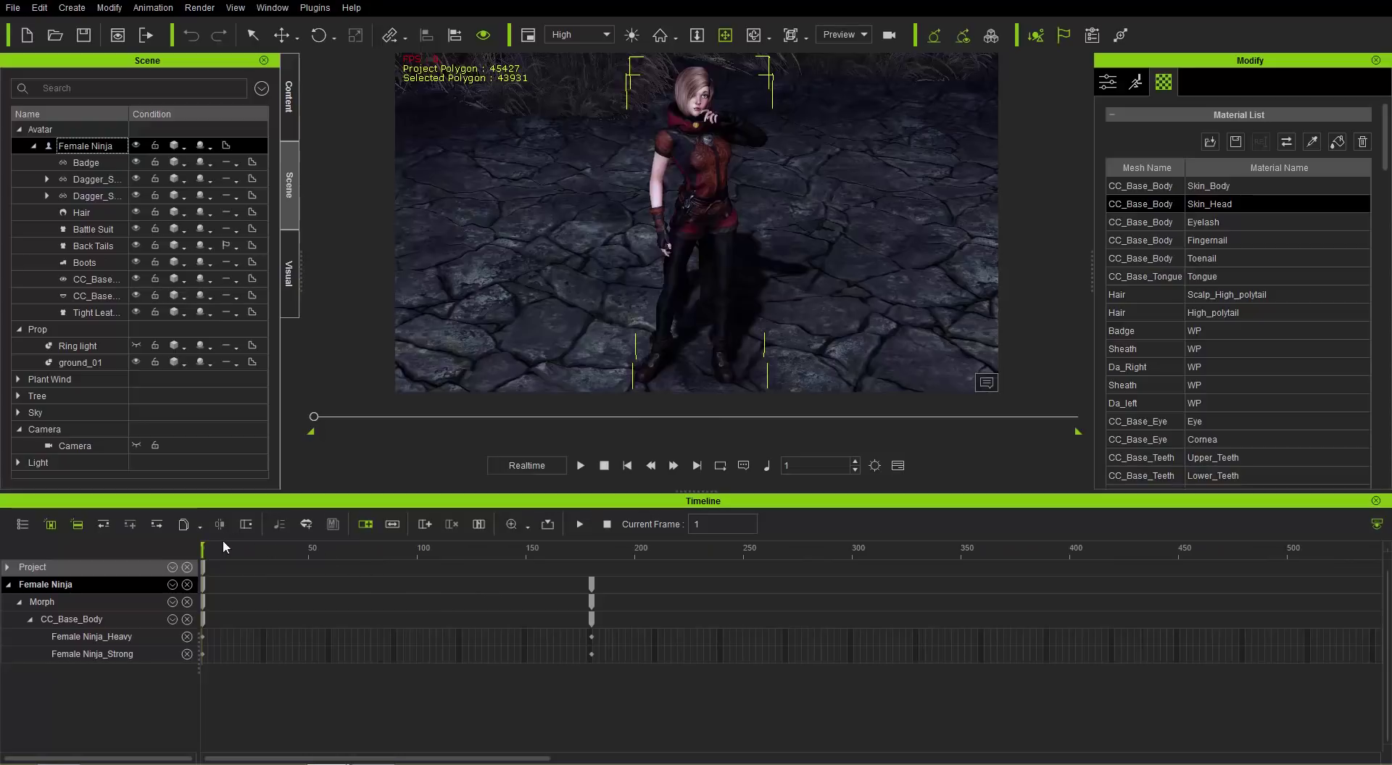
drag(217, 548, 591, 549)
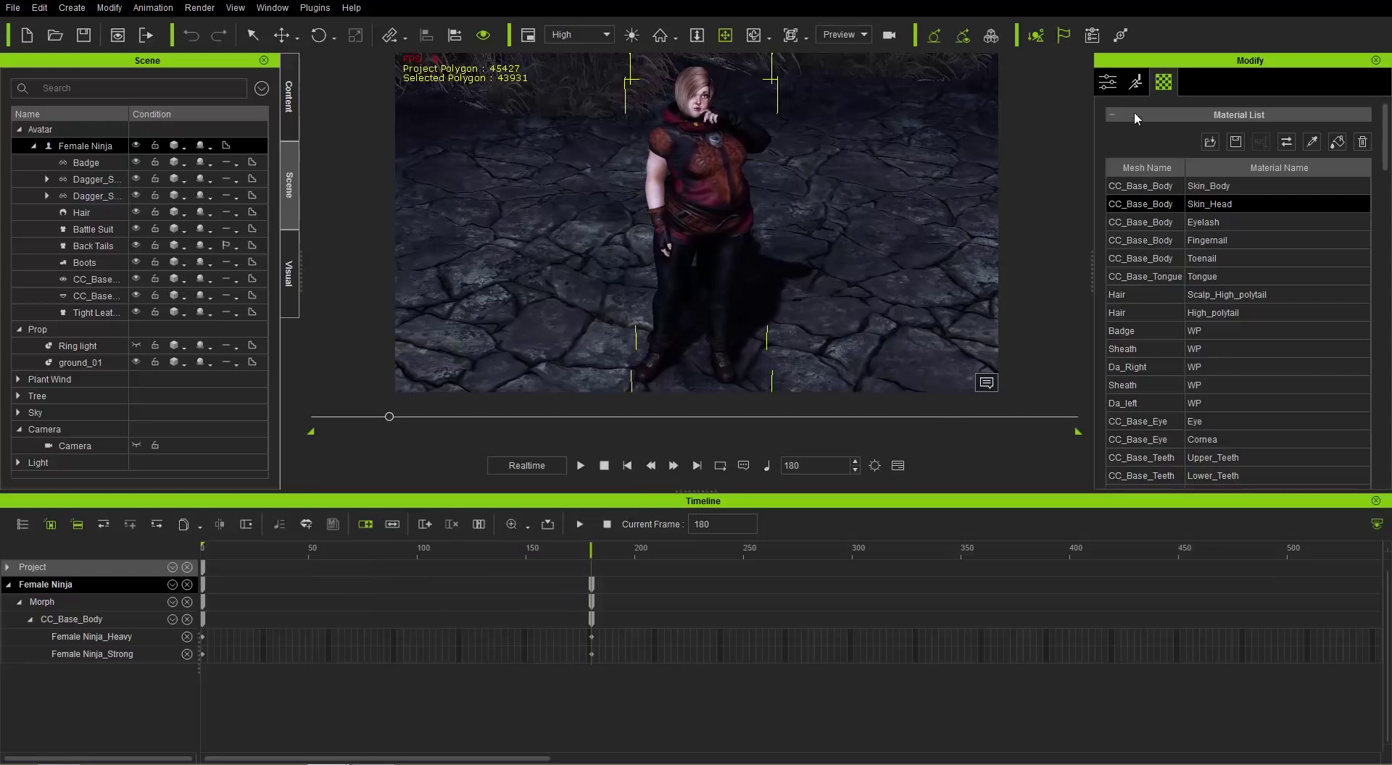
Open Morph Animator from the Motion tab's Morph section and scrub to see Female Ninja_Heavy at 80.
click(1144, 85)
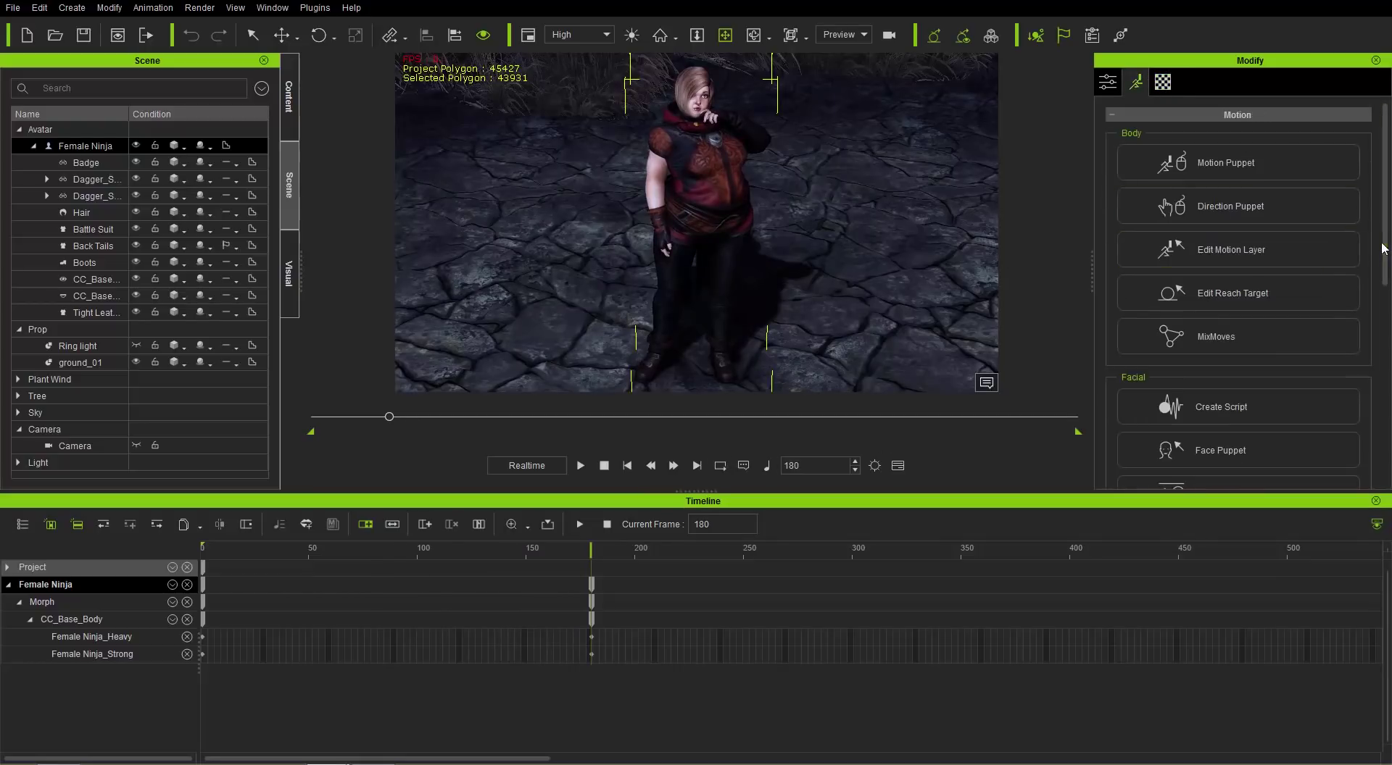
drag(1387, 240, 1387, 424)
click(1263, 314)
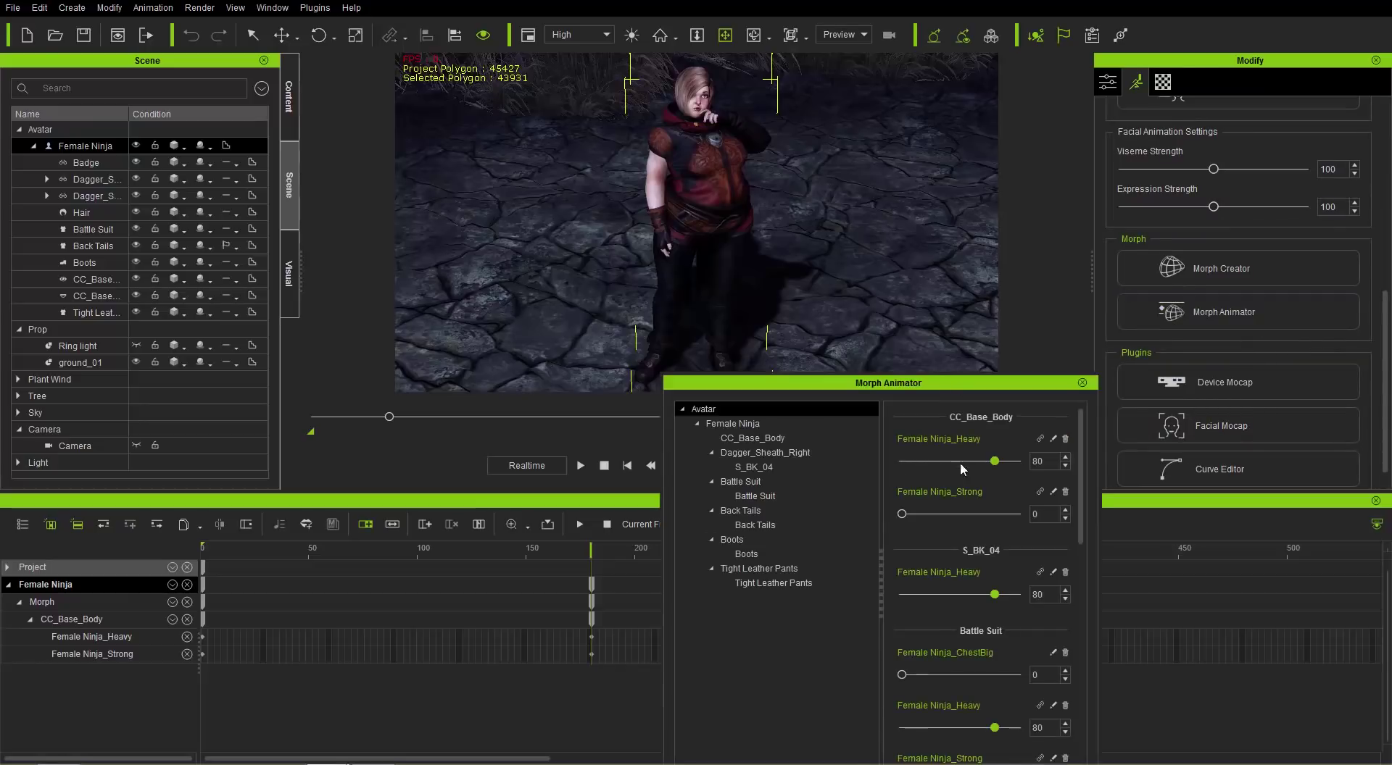
drag(519, 546, 592, 549)
Close Morph Animator, then browse Face Key's Expression and Modify tabs before closing it.
click(1081, 383)
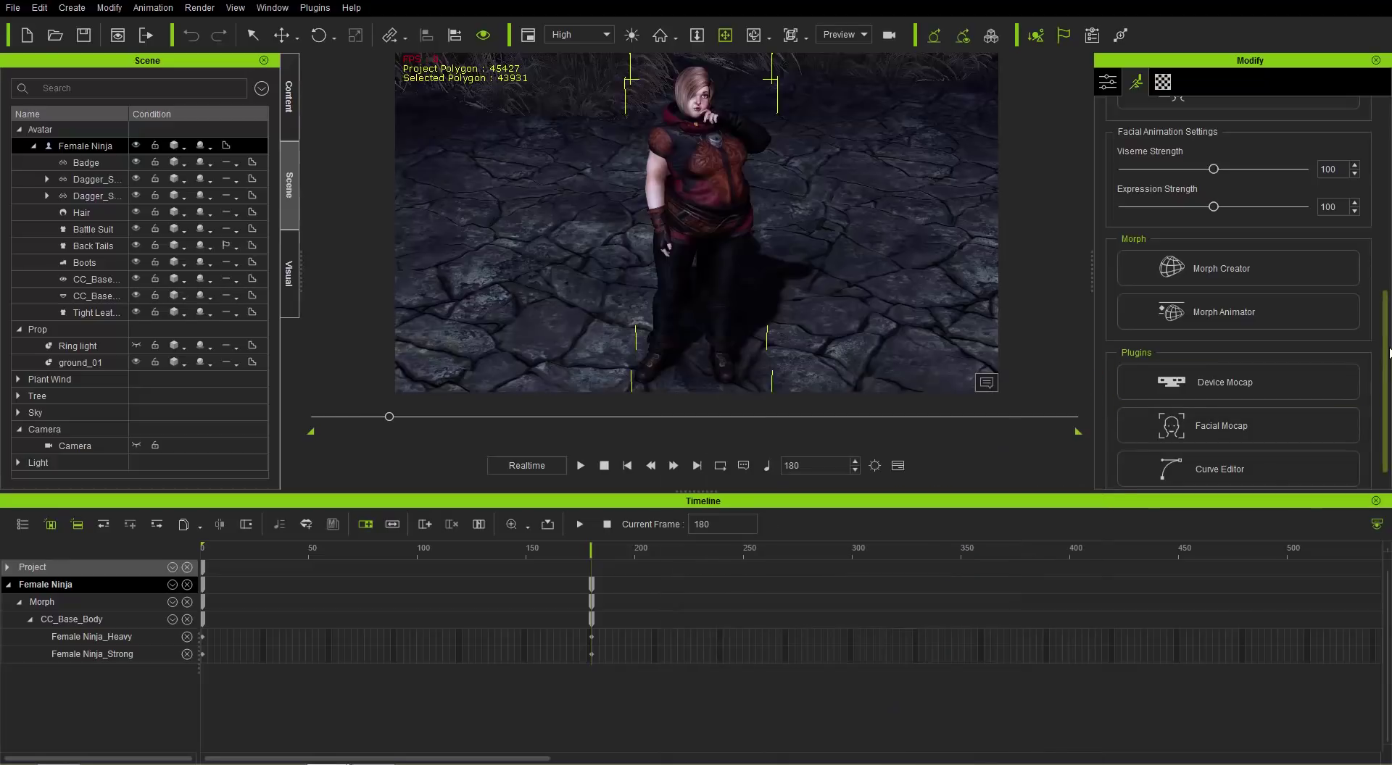
scroll(1388, 352, up, 2)
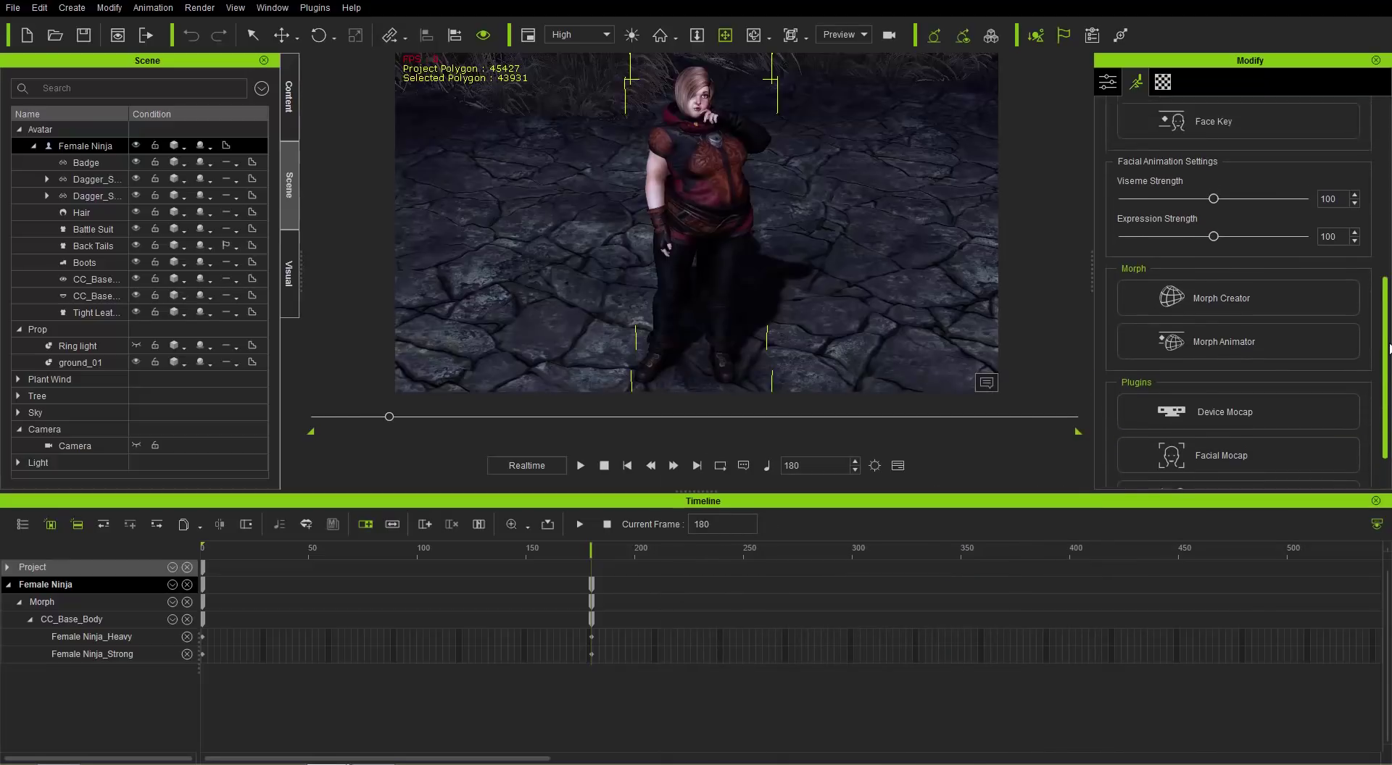
scroll(1389, 350, up, 5)
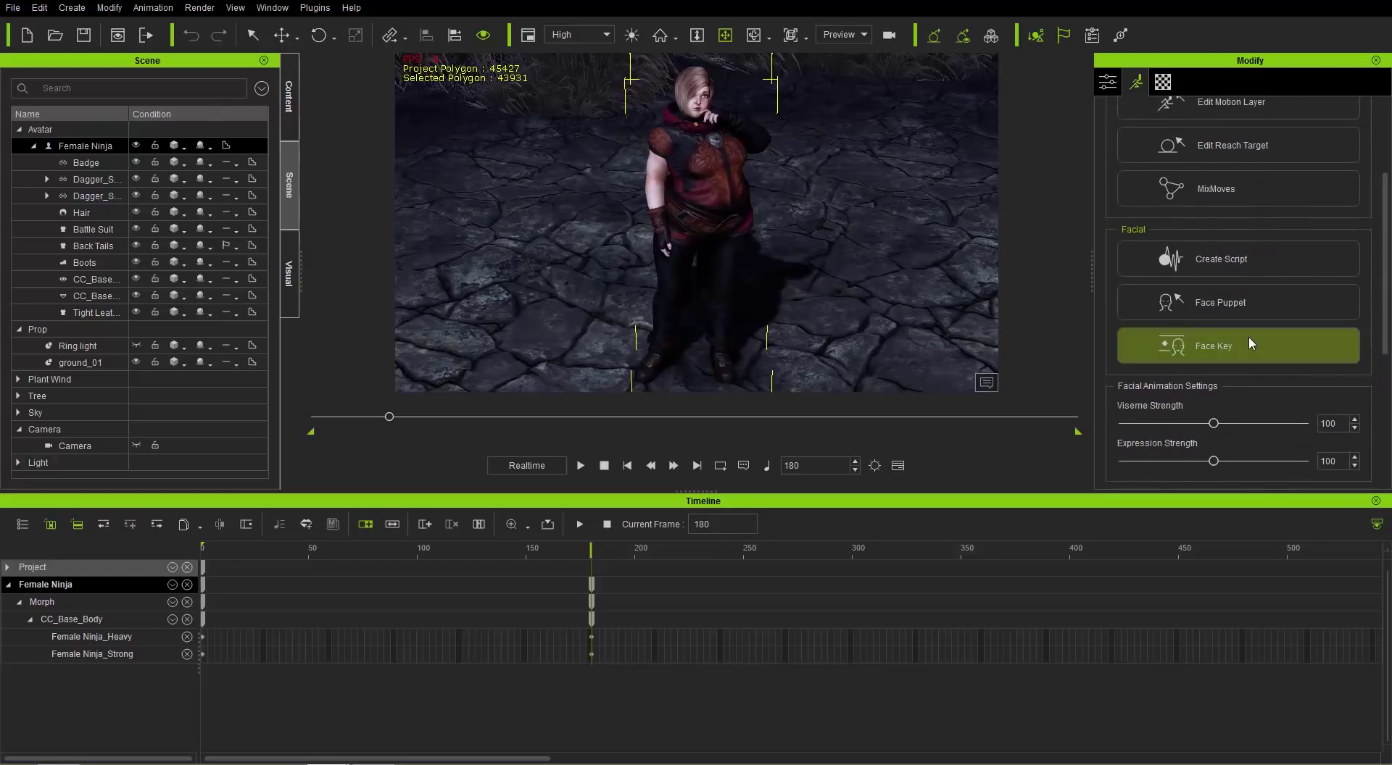
click(1249, 343)
click(237, 126)
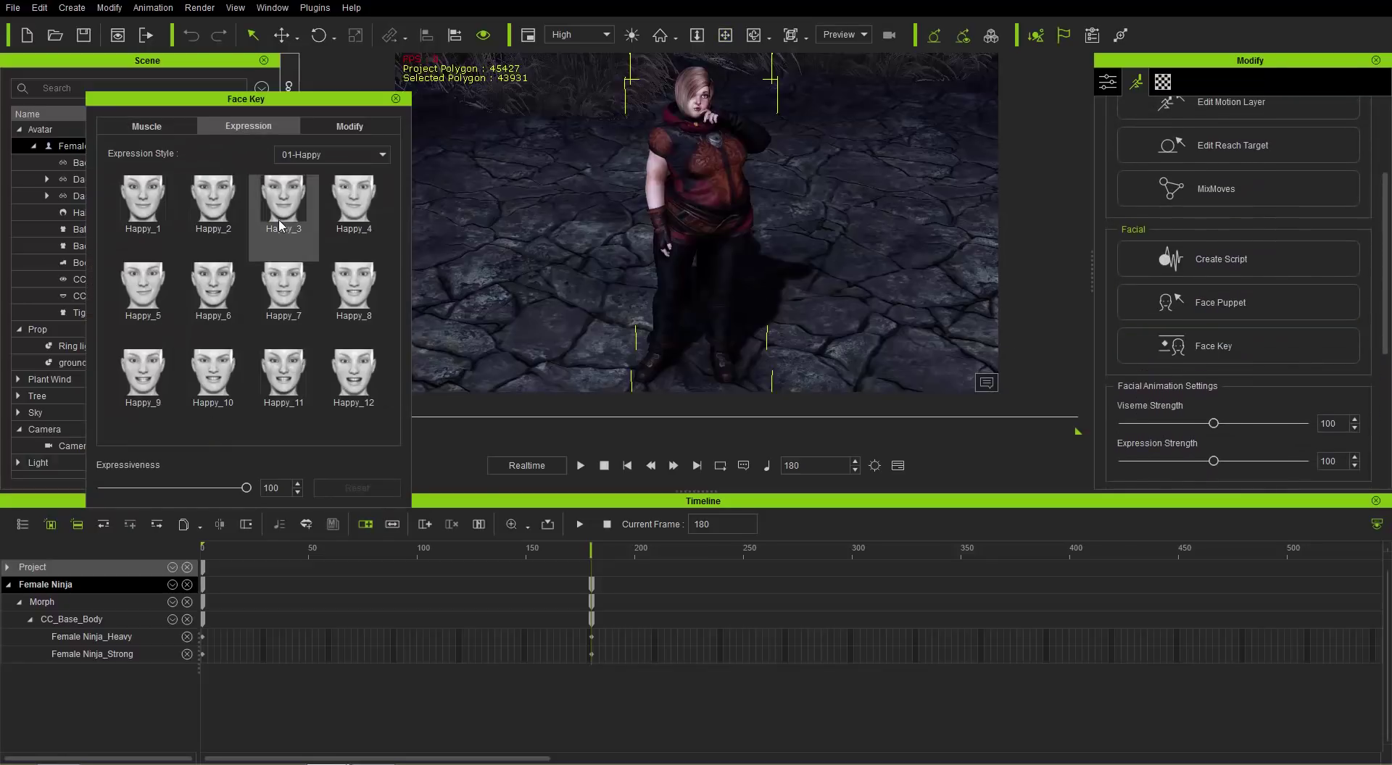
click(341, 129)
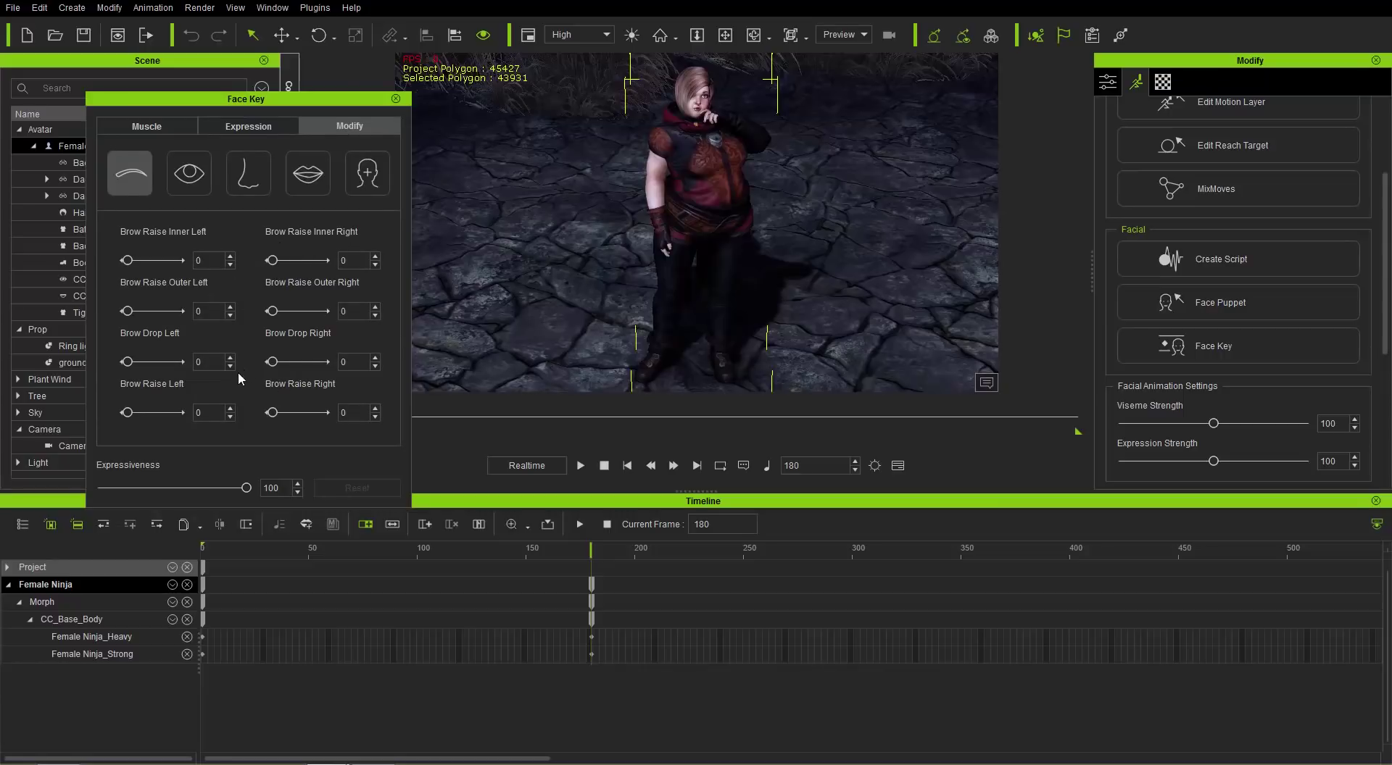
click(395, 99)
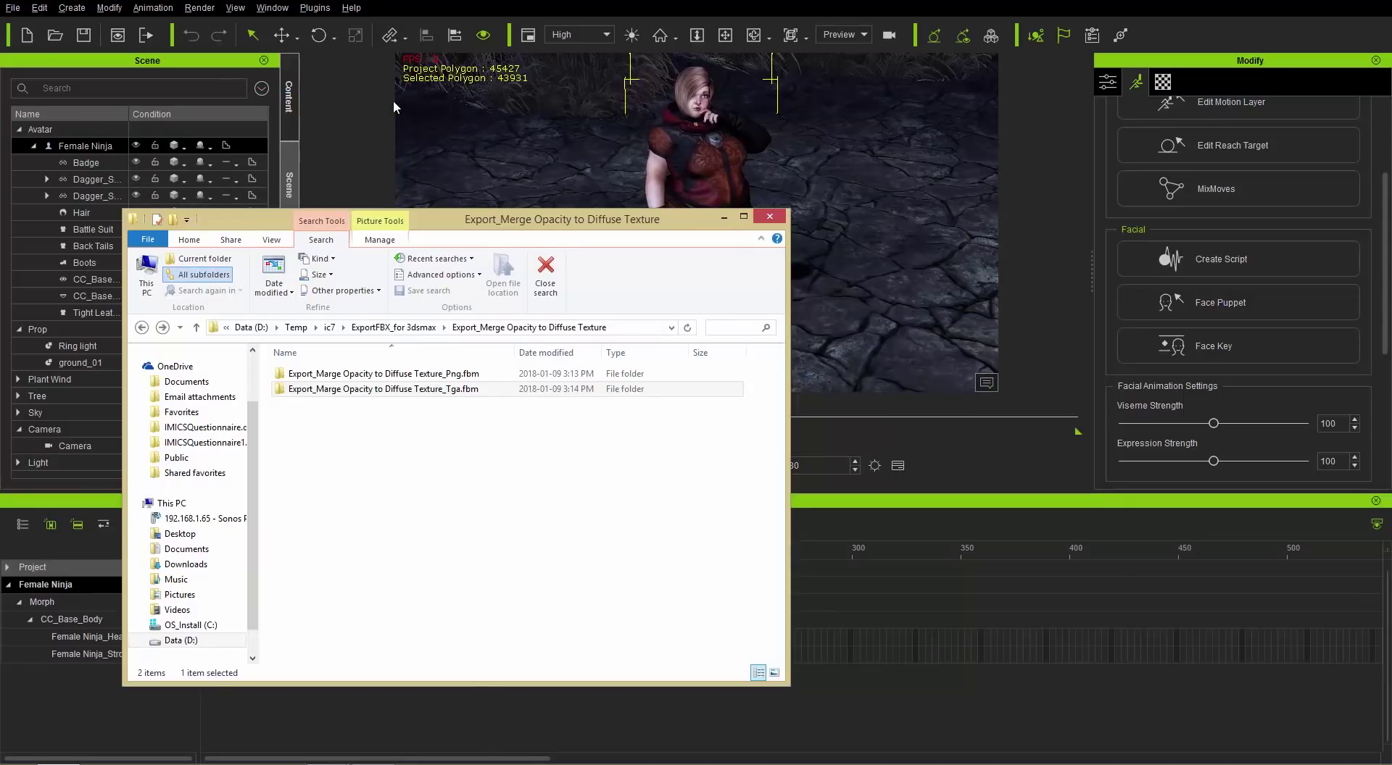
Open the Export_Delete Unused Morphs folder and select its 141 MB .fbx file.
click(394, 327)
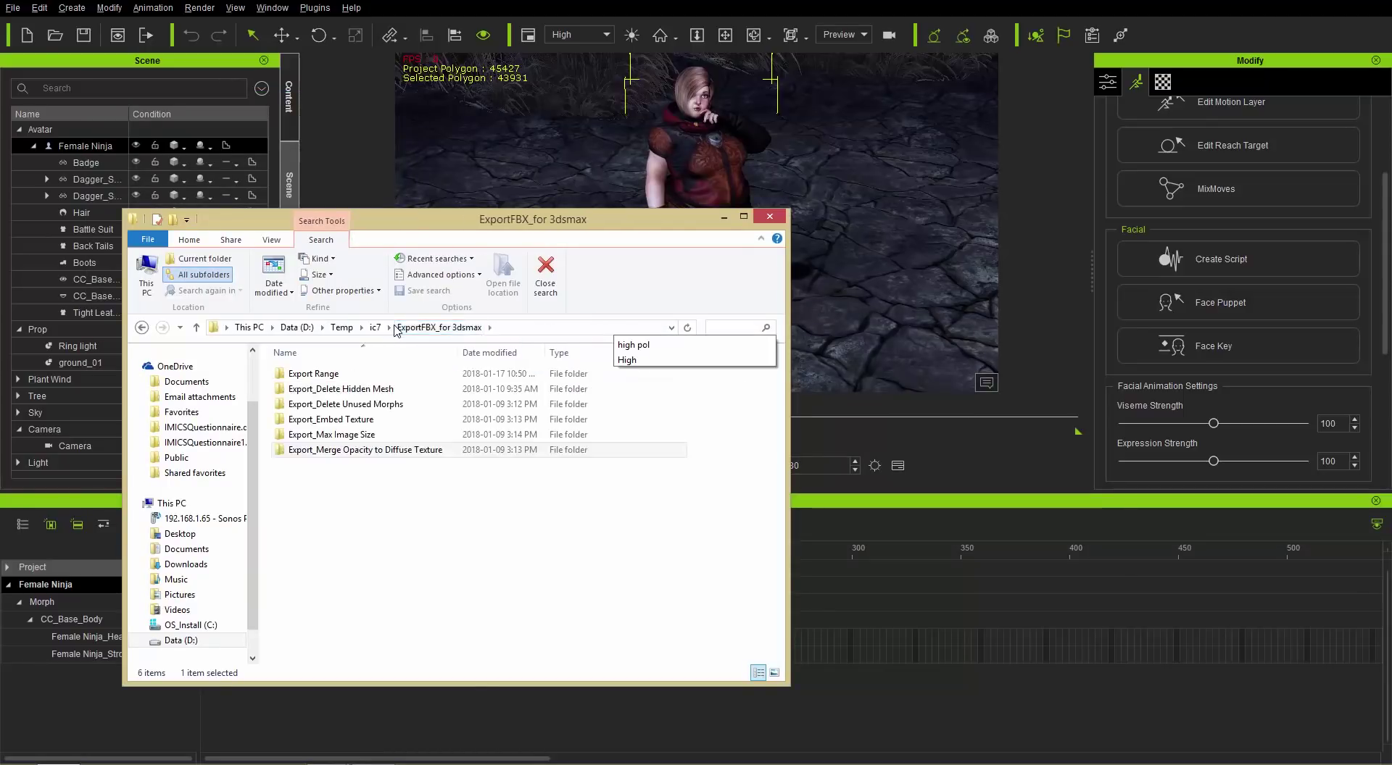
double_click(370, 405)
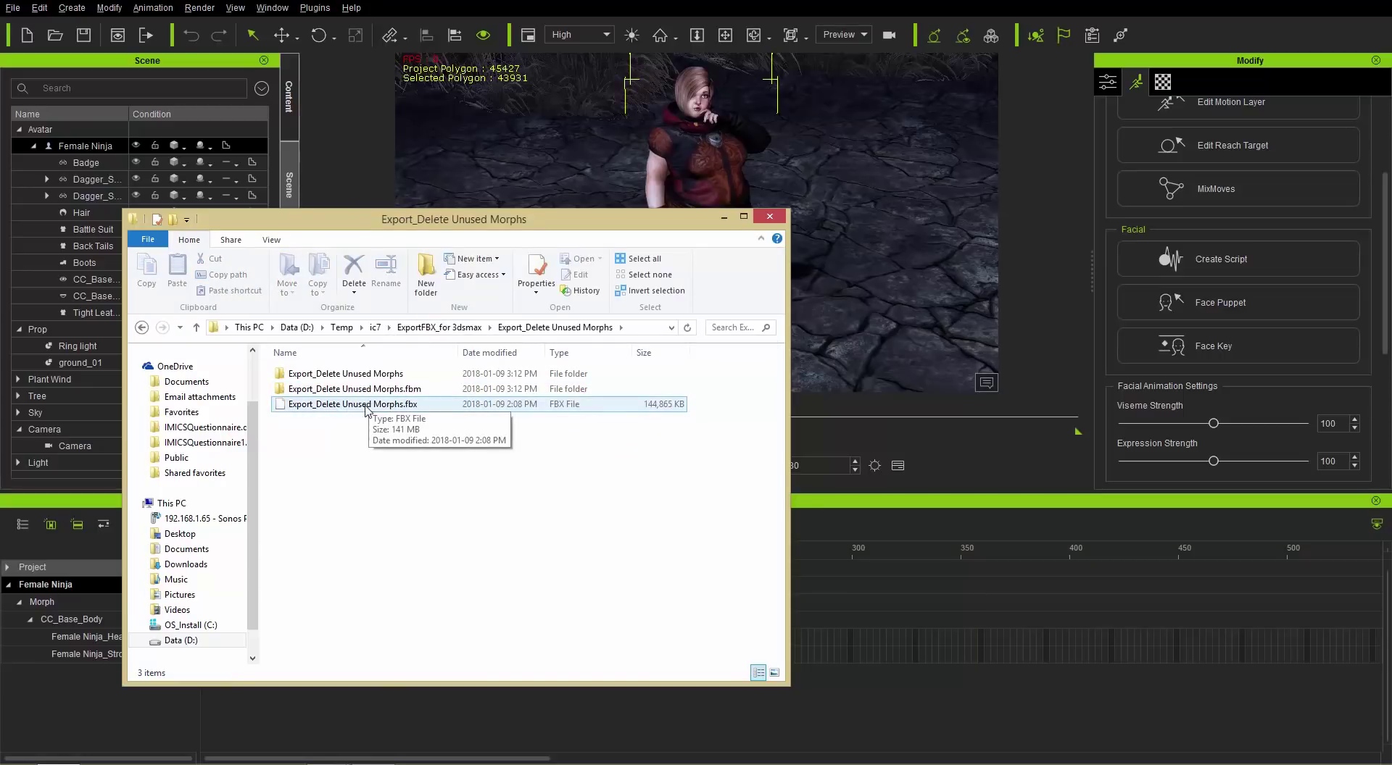
click(371, 405)
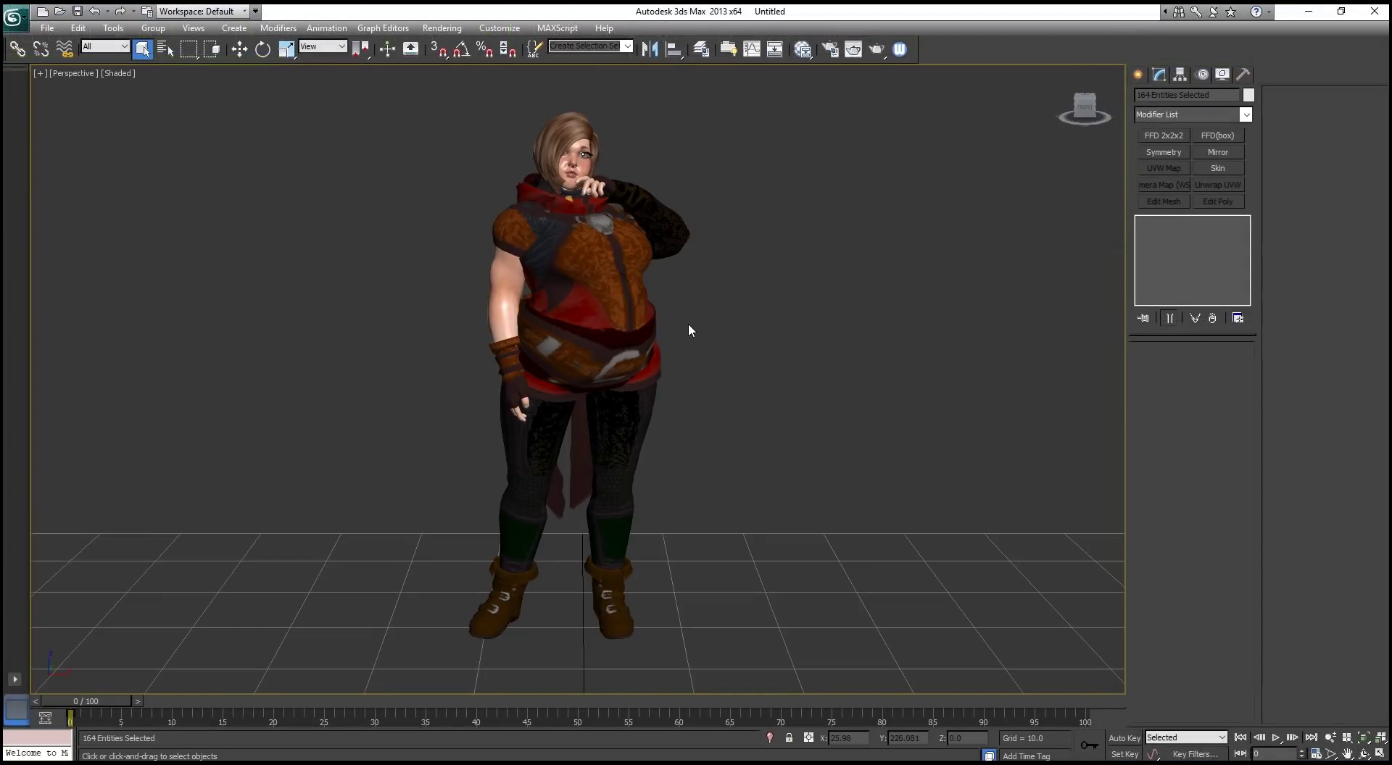
Check the Female Ninja_Fat morph channel on CC_Base_Body, Battle Suit and Tight Leather Pants.
scroll(689, 331, up, 5)
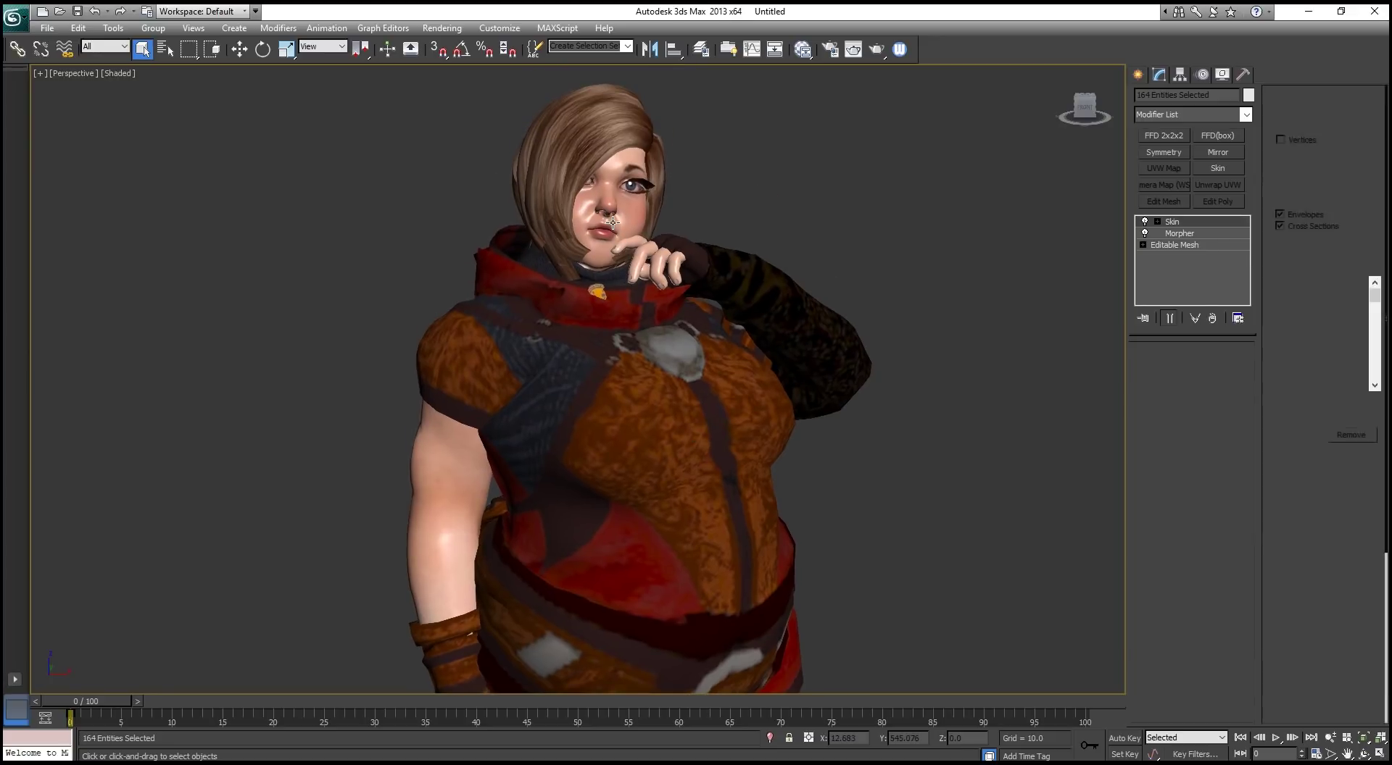
click(612, 222)
scroll(612, 222, up, 4)
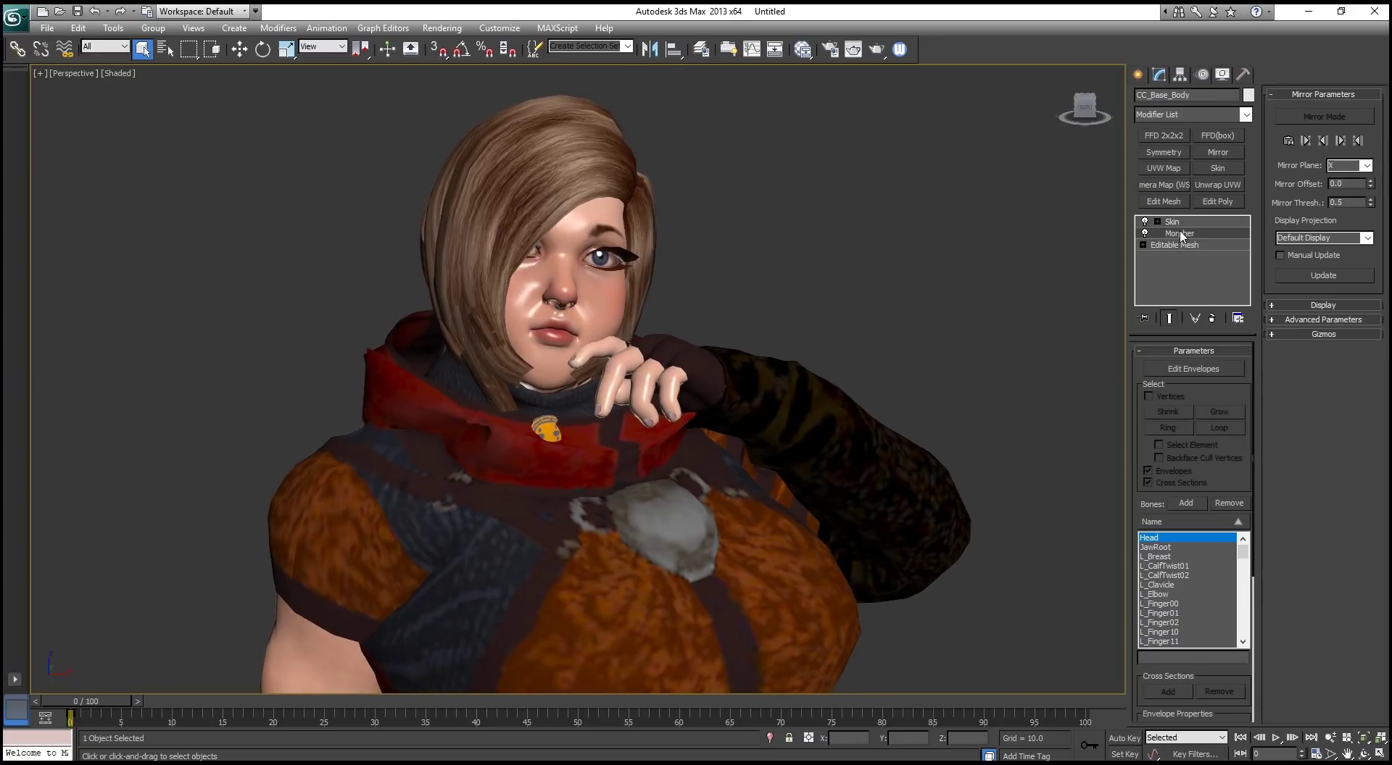
click(1180, 233)
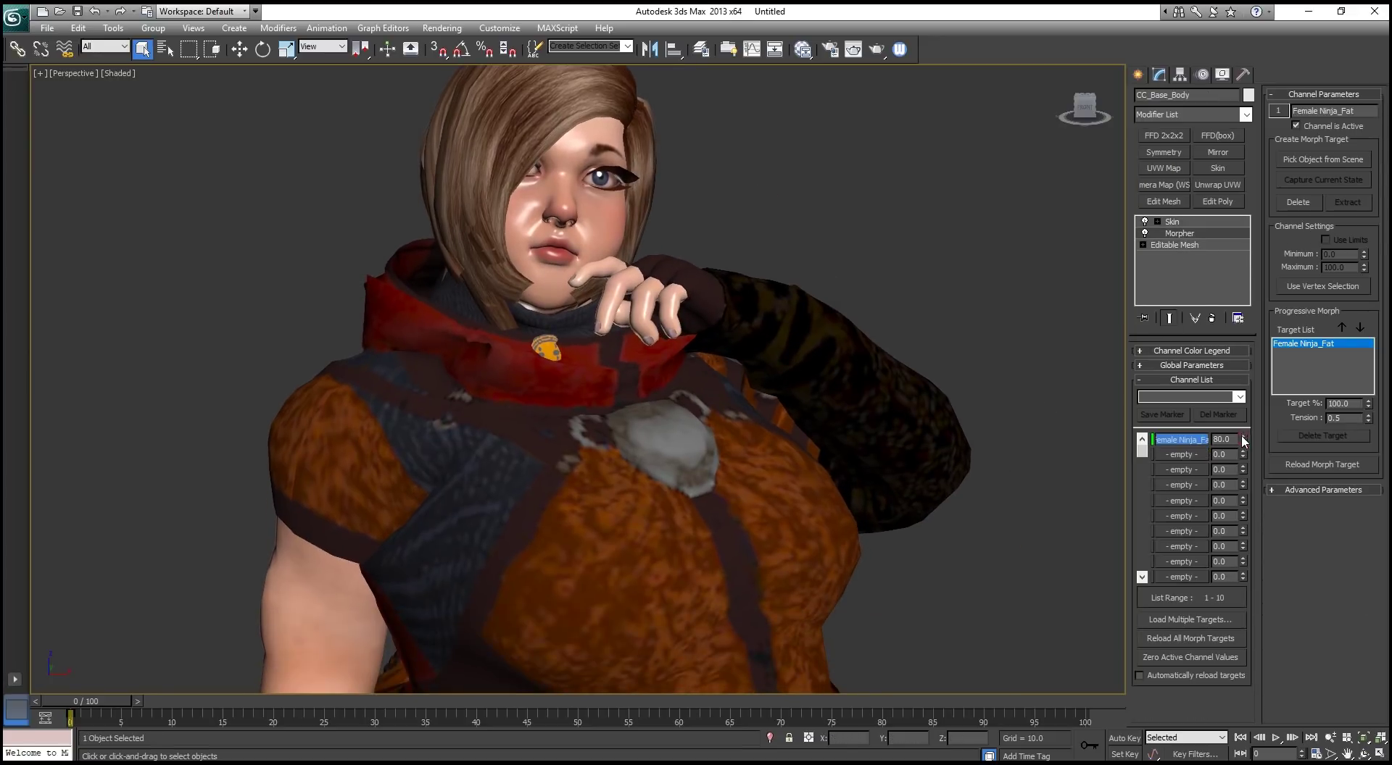
scroll(786, 467, down, 2)
click(786, 467)
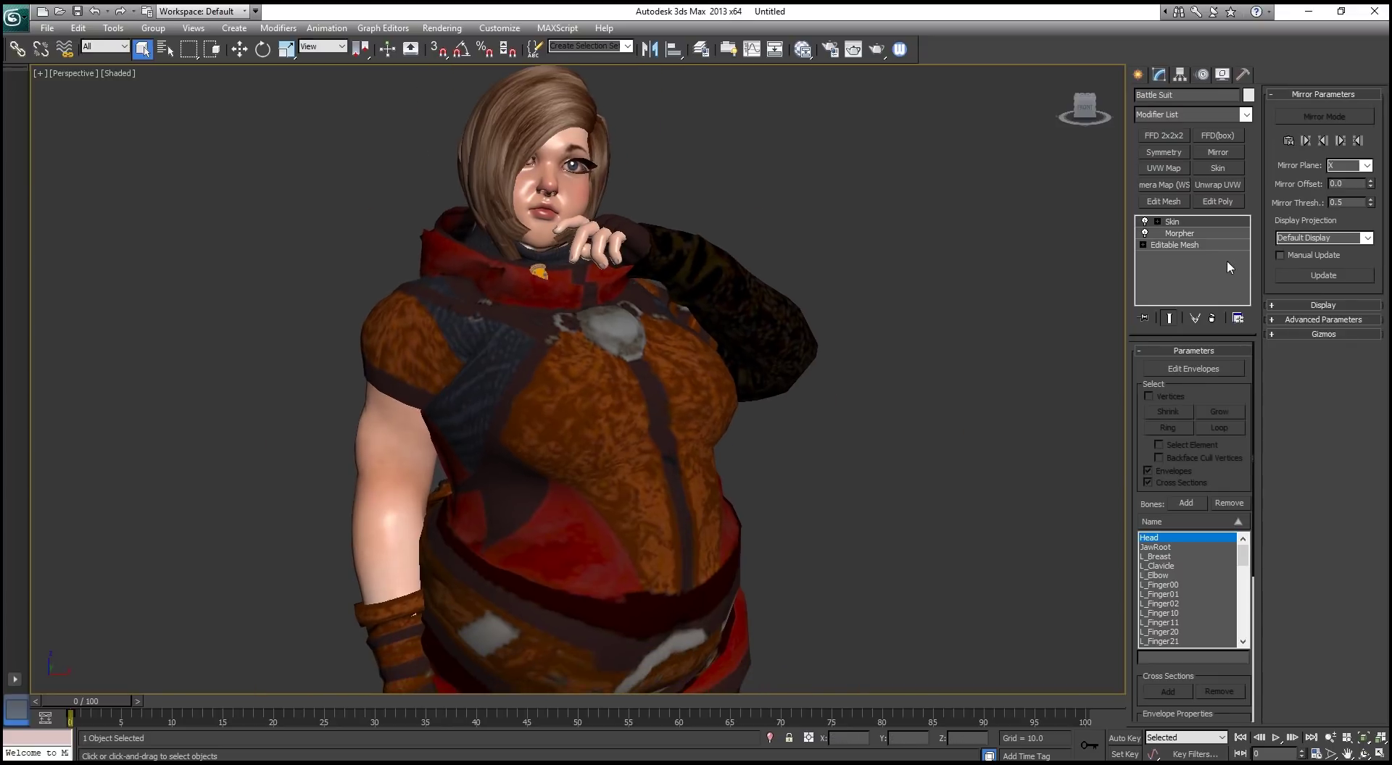
click(1179, 233)
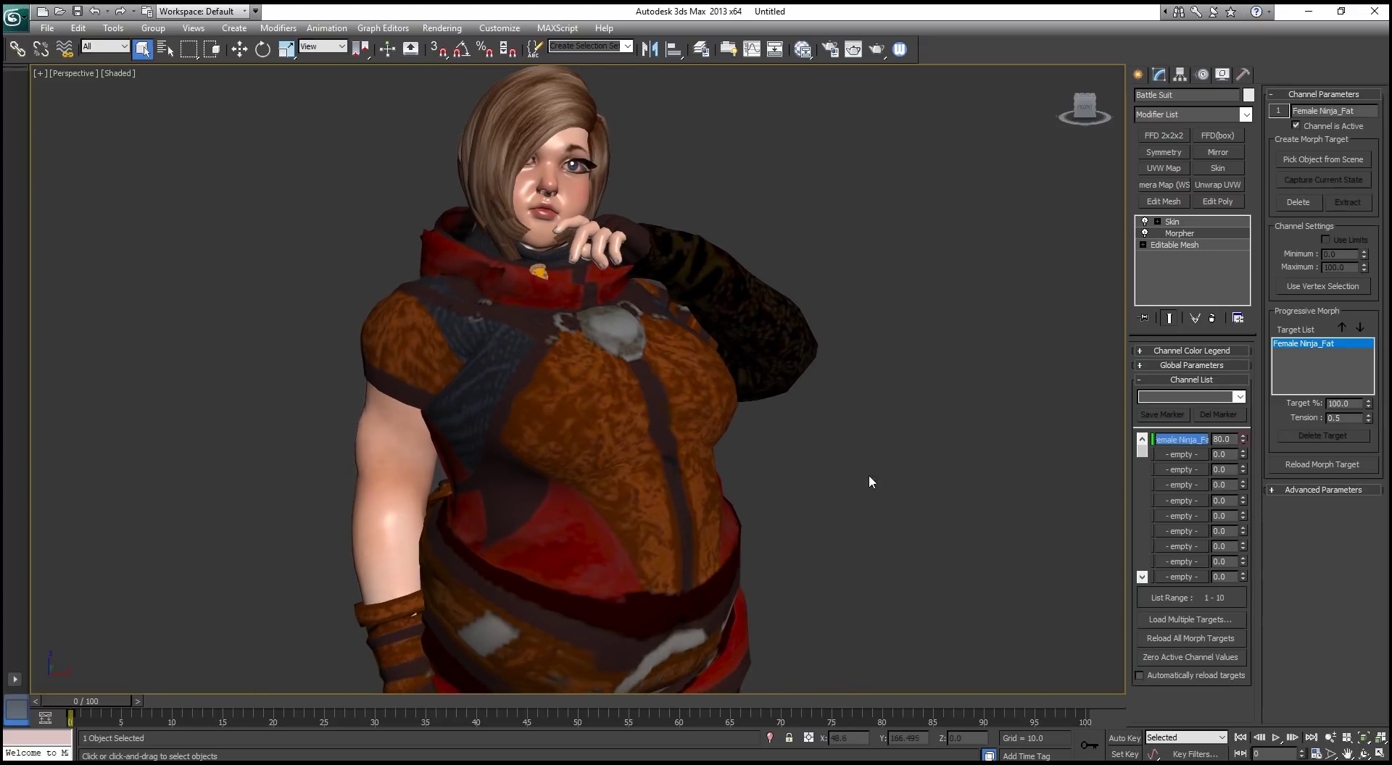
scroll(770, 394, down, 5)
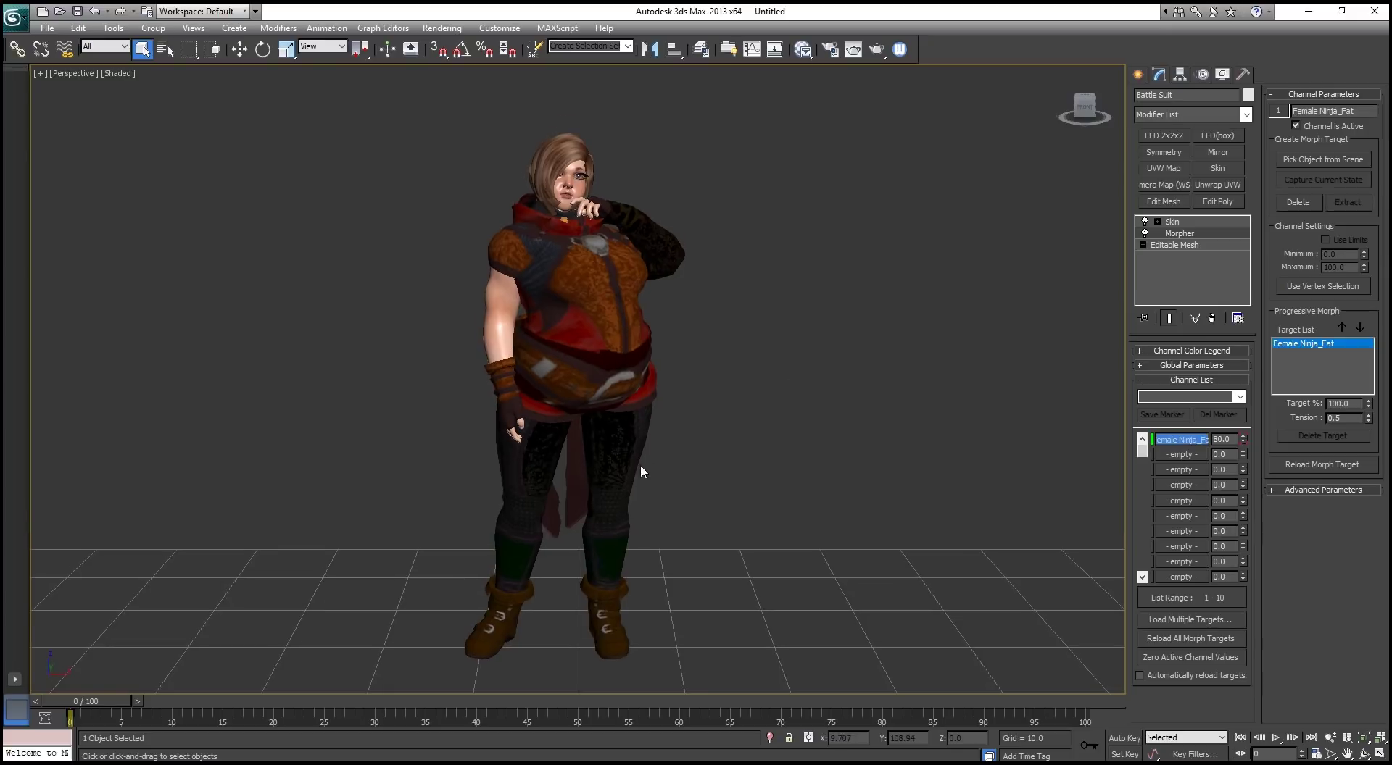
click(641, 472)
click(1180, 234)
click(1173, 222)
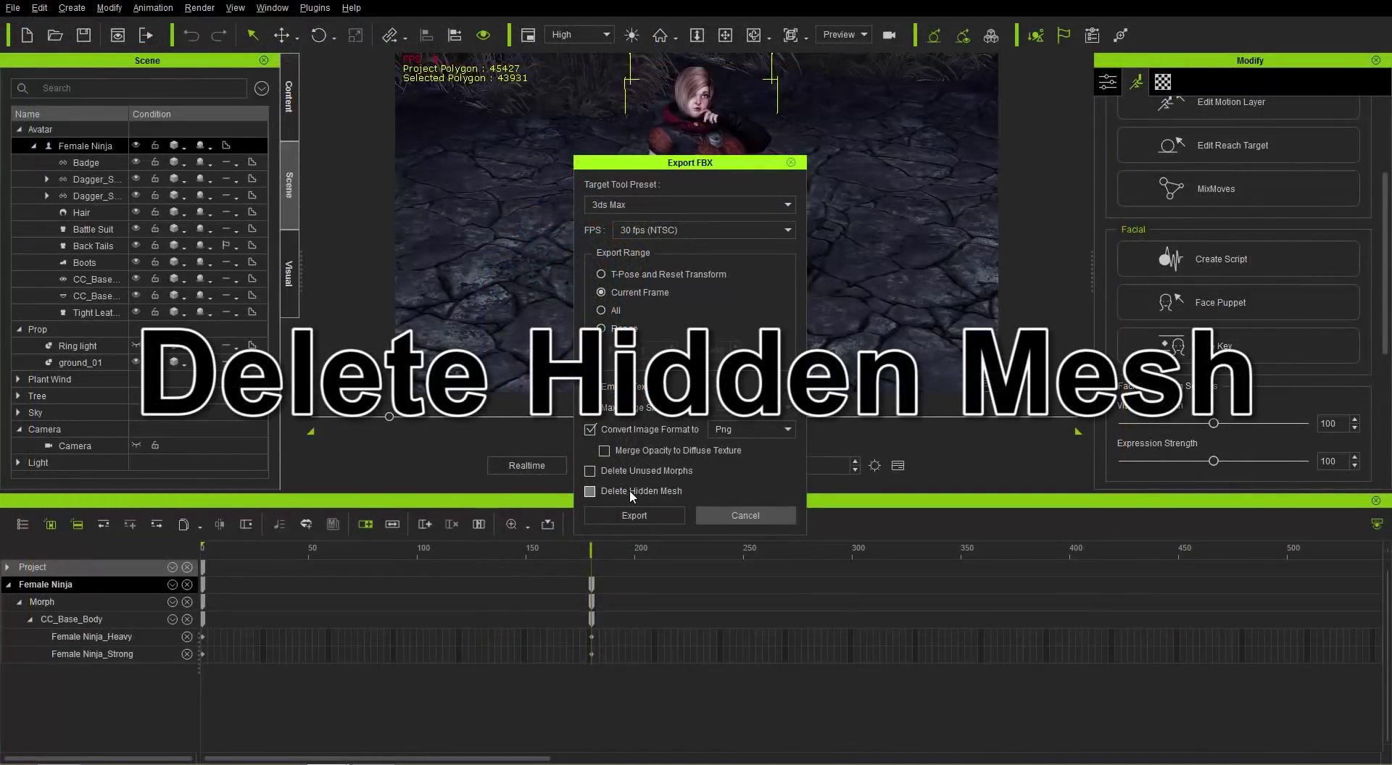
click(746, 513)
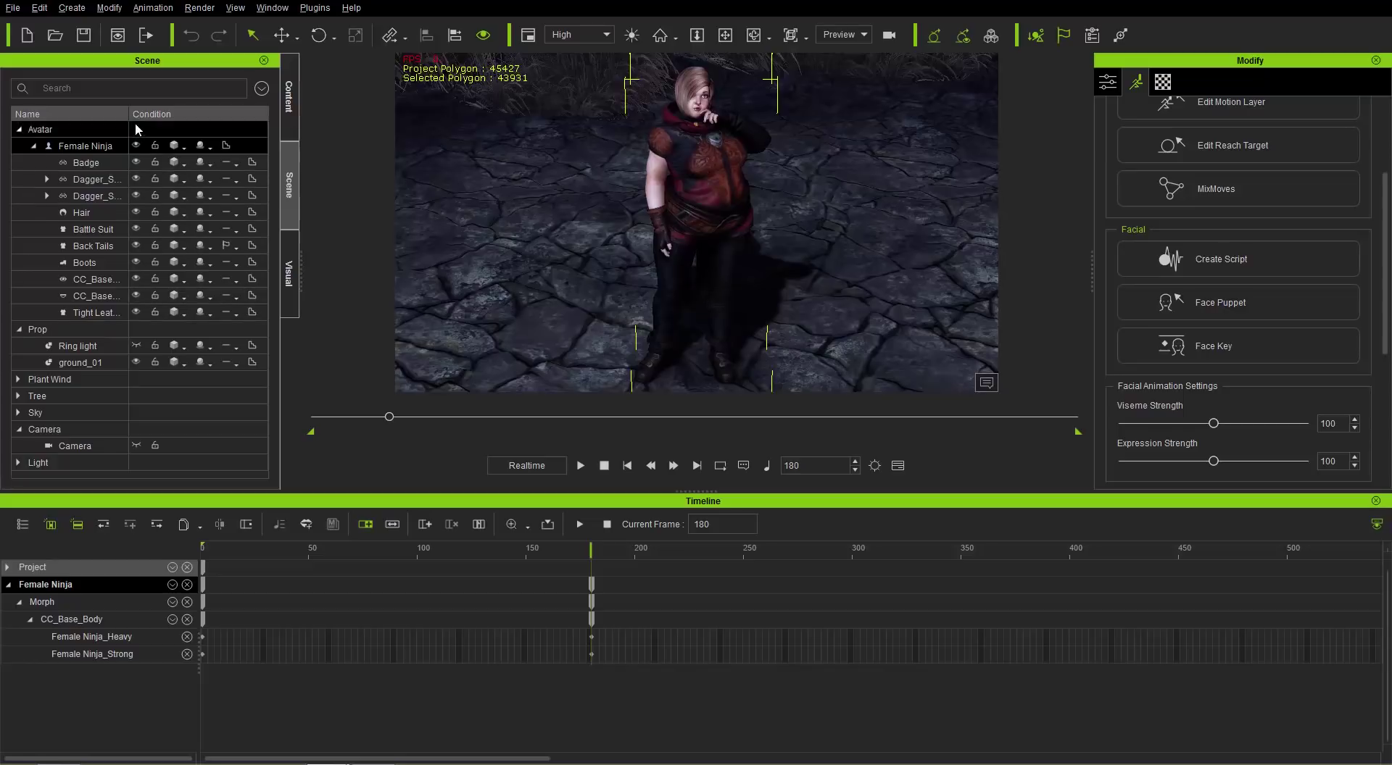
Hide the Battle Suit, then make Tight Leather Pants and Battle Suit both visible.
drag(129, 114, 166, 114)
click(174, 315)
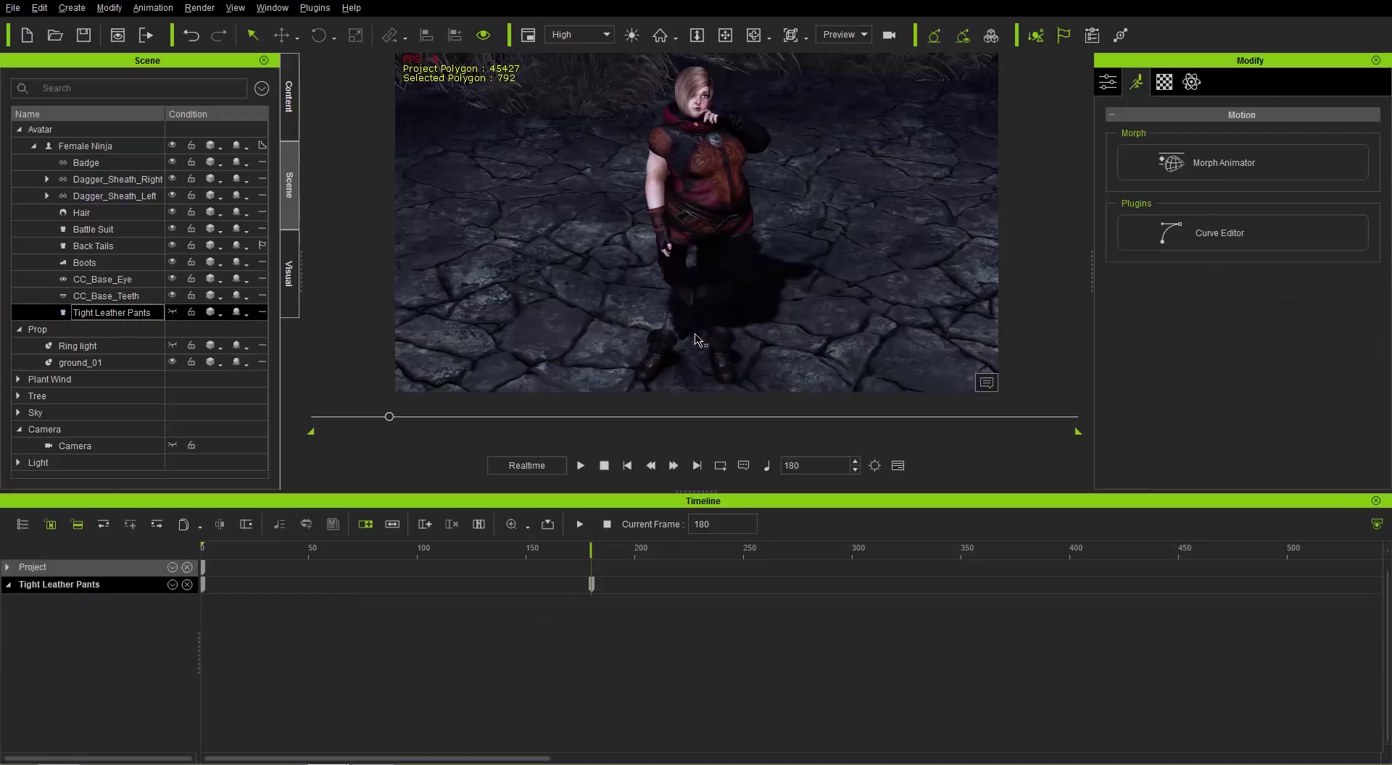
right_drag(680, 293, 680, 255)
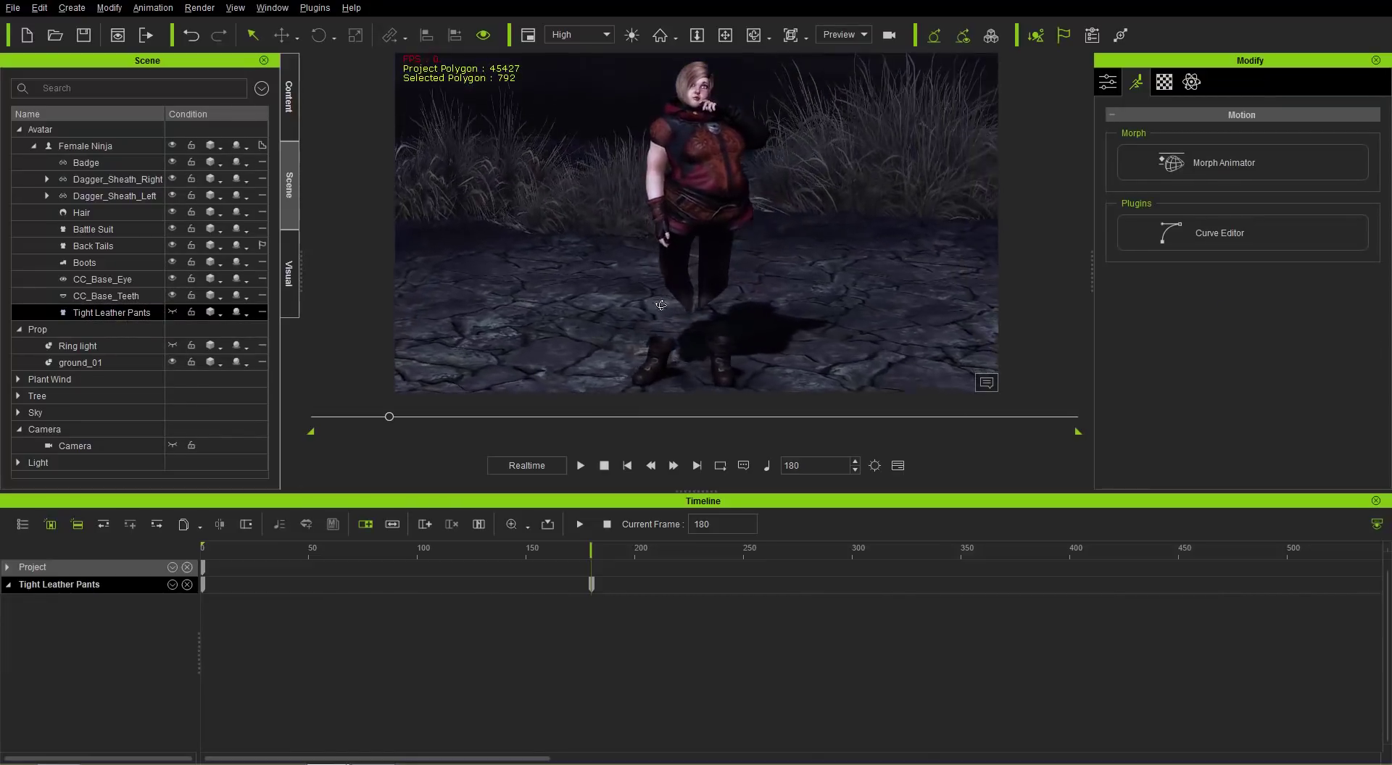
click(172, 231)
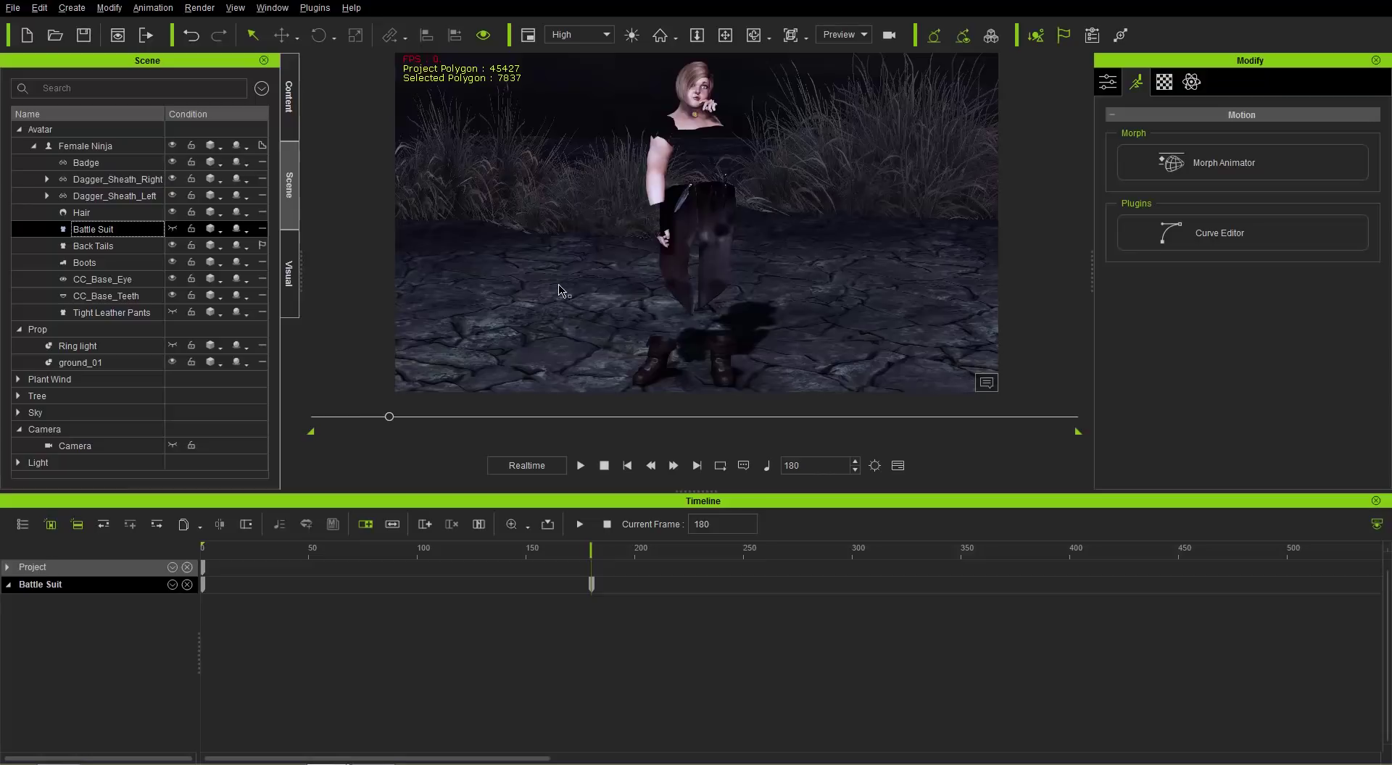
right_drag(558, 290, 325, 297)
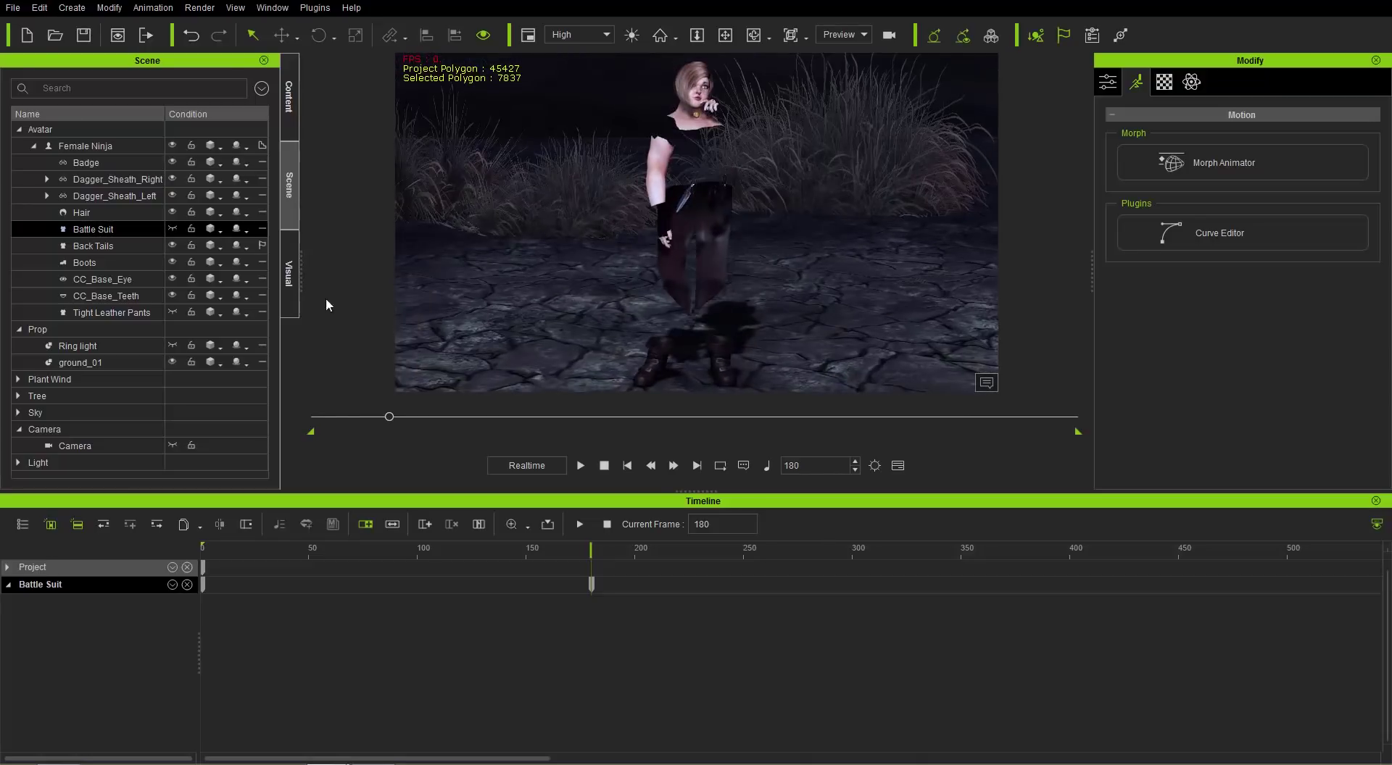
click(172, 312)
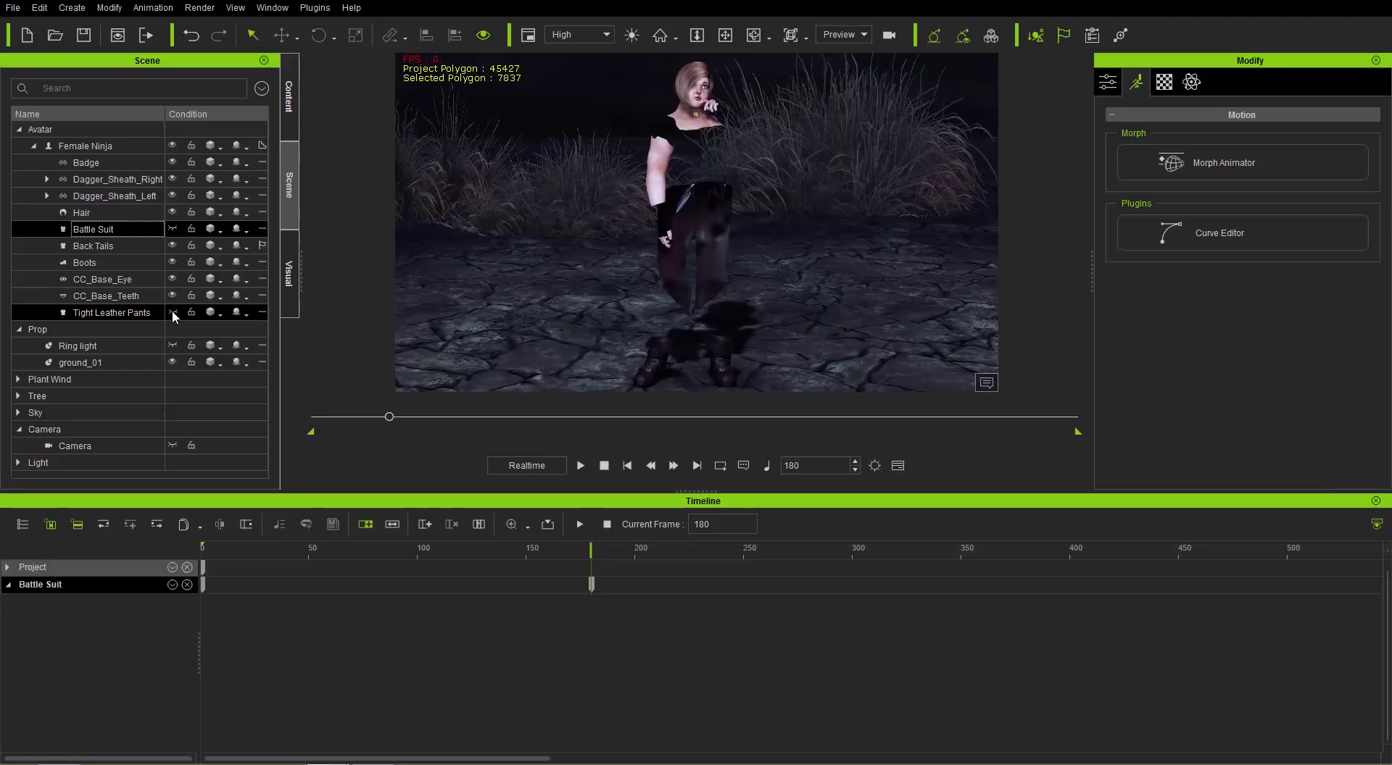
click(171, 228)
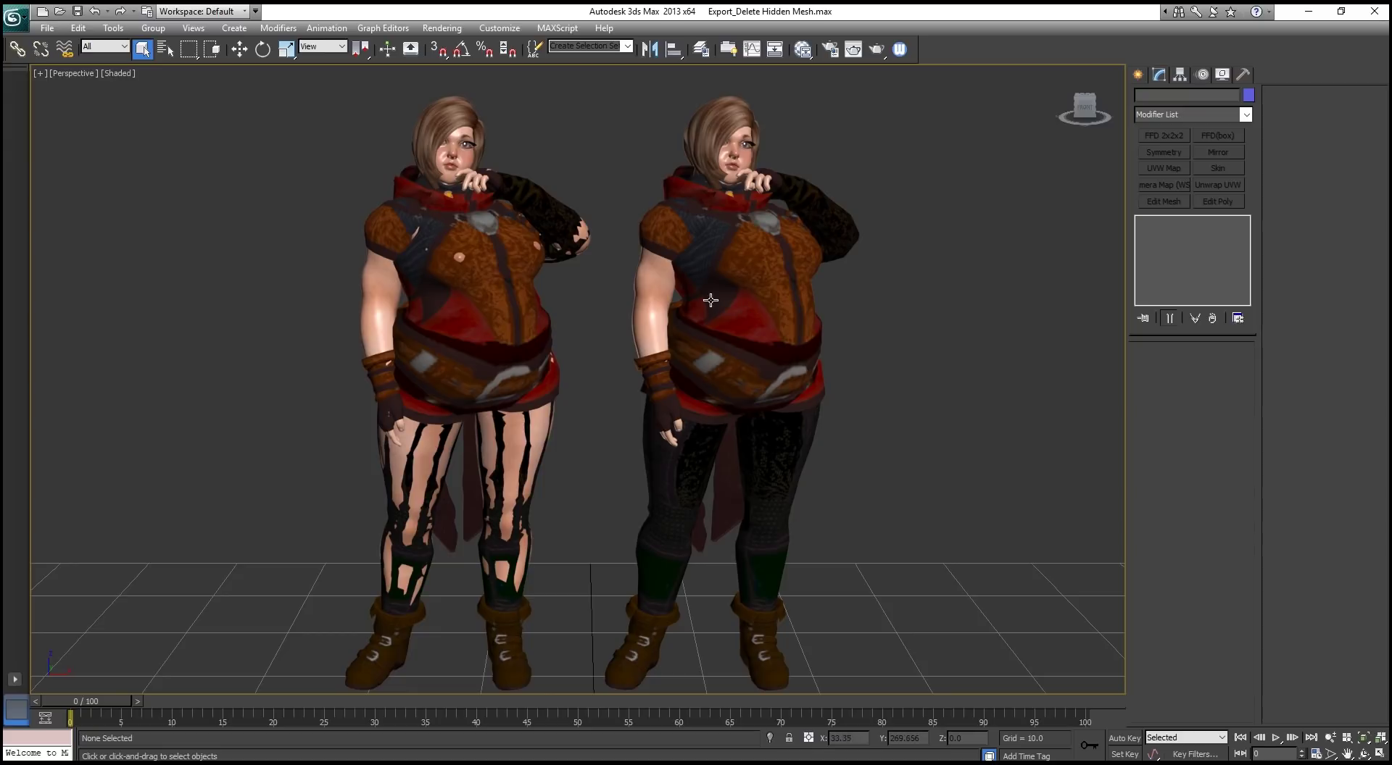
Select the left figure's CC_Base_Body, then the right figure's Tight Leather Pants to view its Skin bones.
click(517, 440)
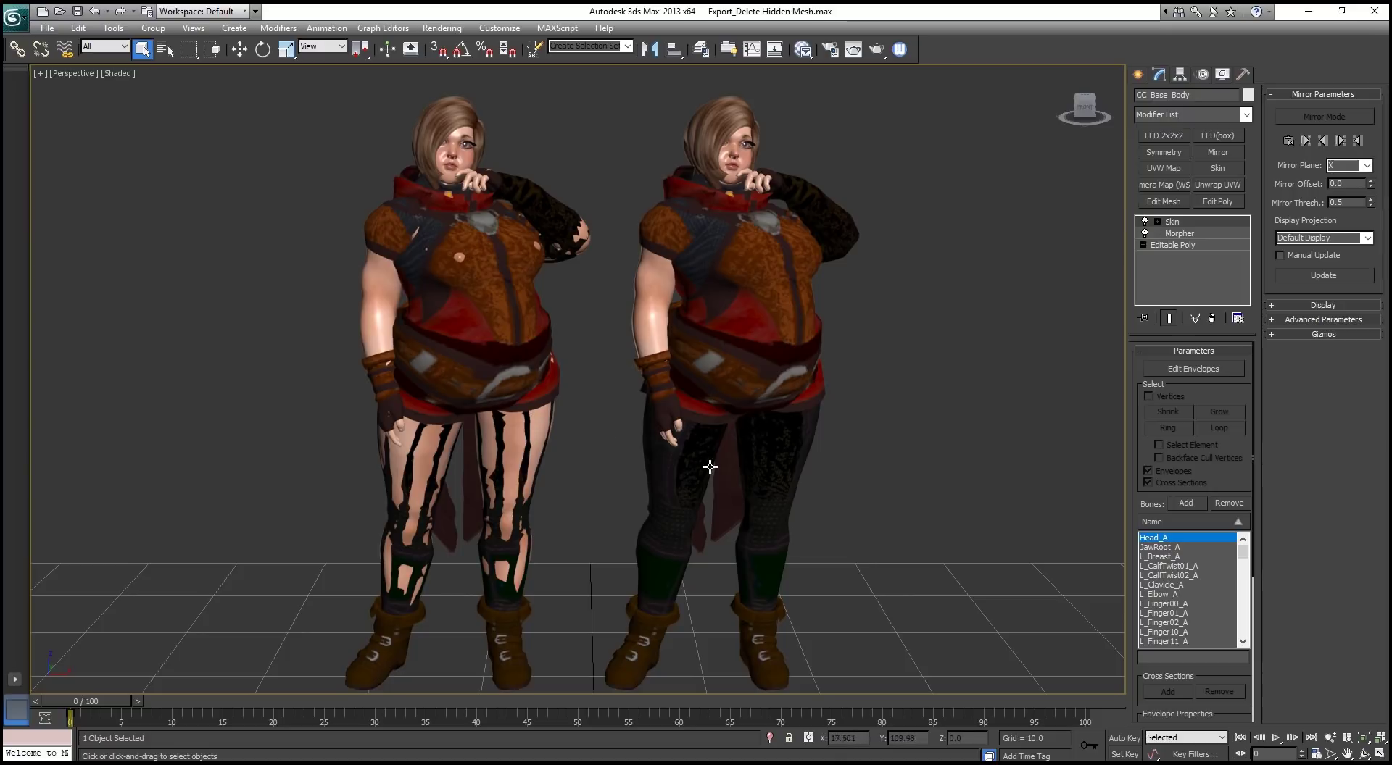
click(776, 468)
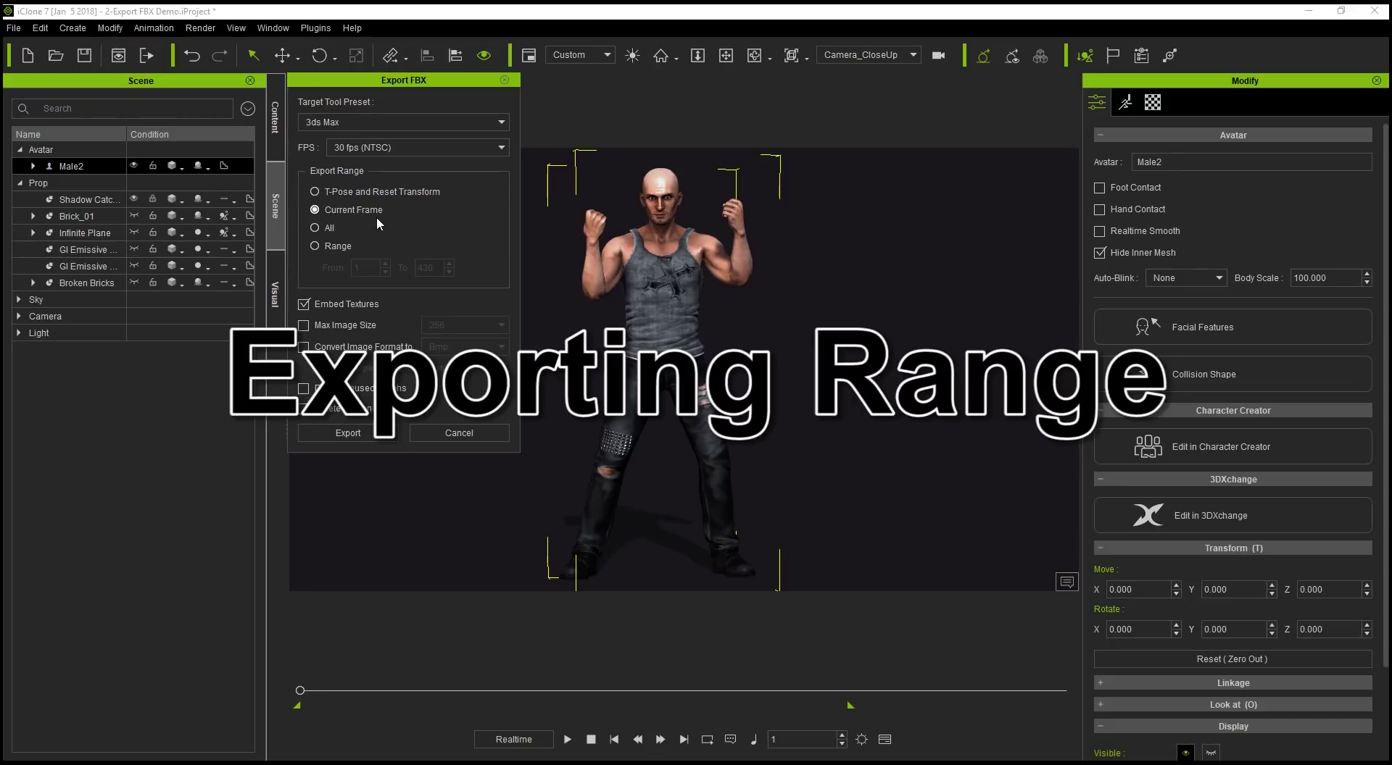
Start a Current Frame export as Export Range_Current Frame_Male.fbx, then cancel the save.
click(354, 430)
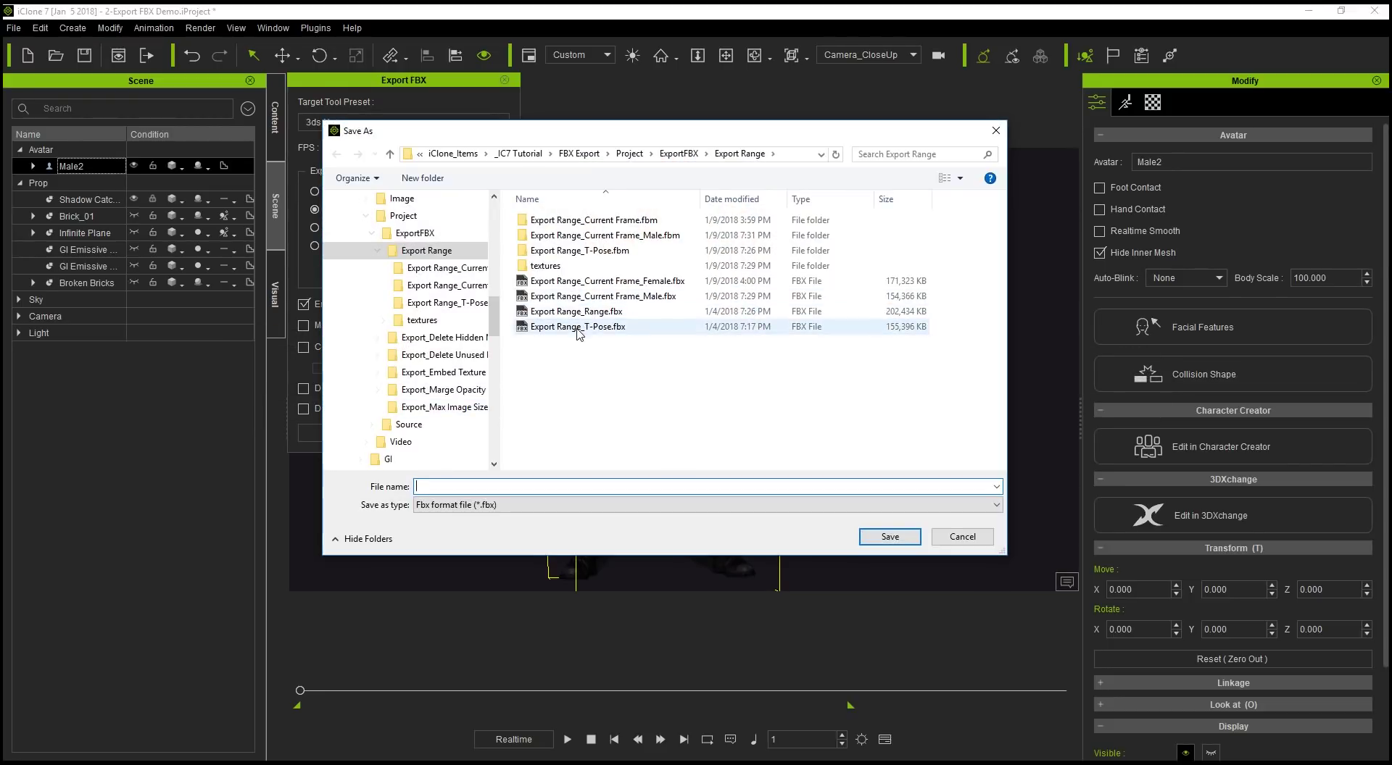
click(593, 297)
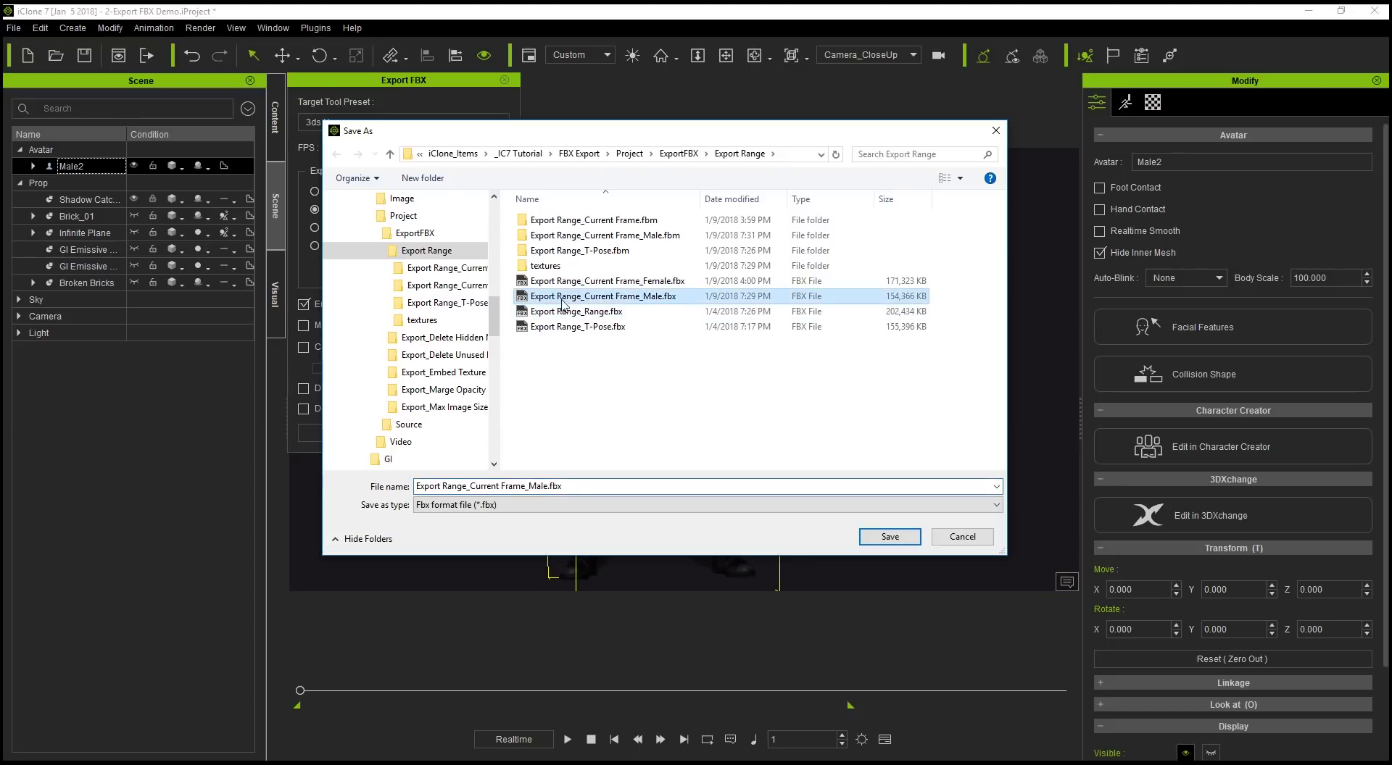
click(963, 537)
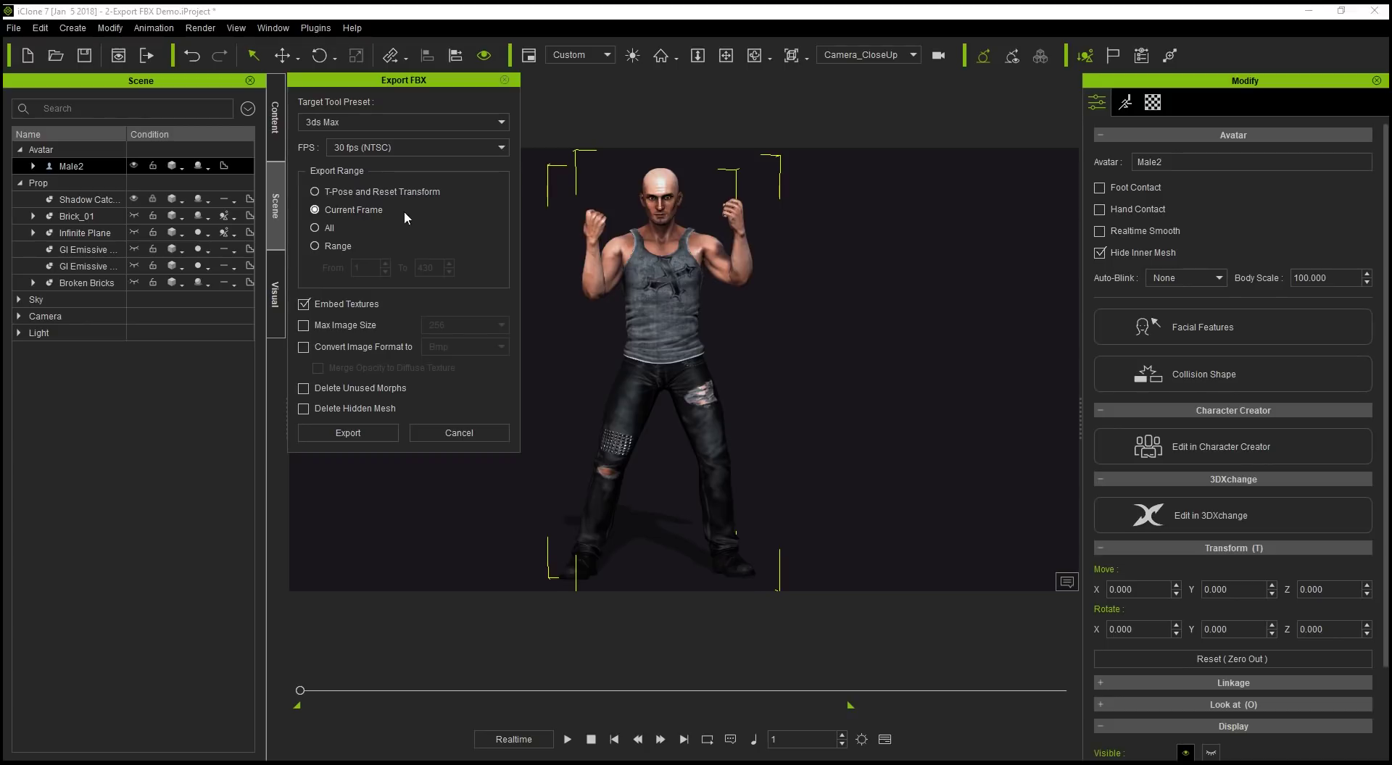
Choose T-Pose and Reset Transform and begin exporting Export Range_T-Pose.fbx, then cancel.
click(341, 191)
click(350, 435)
click(586, 327)
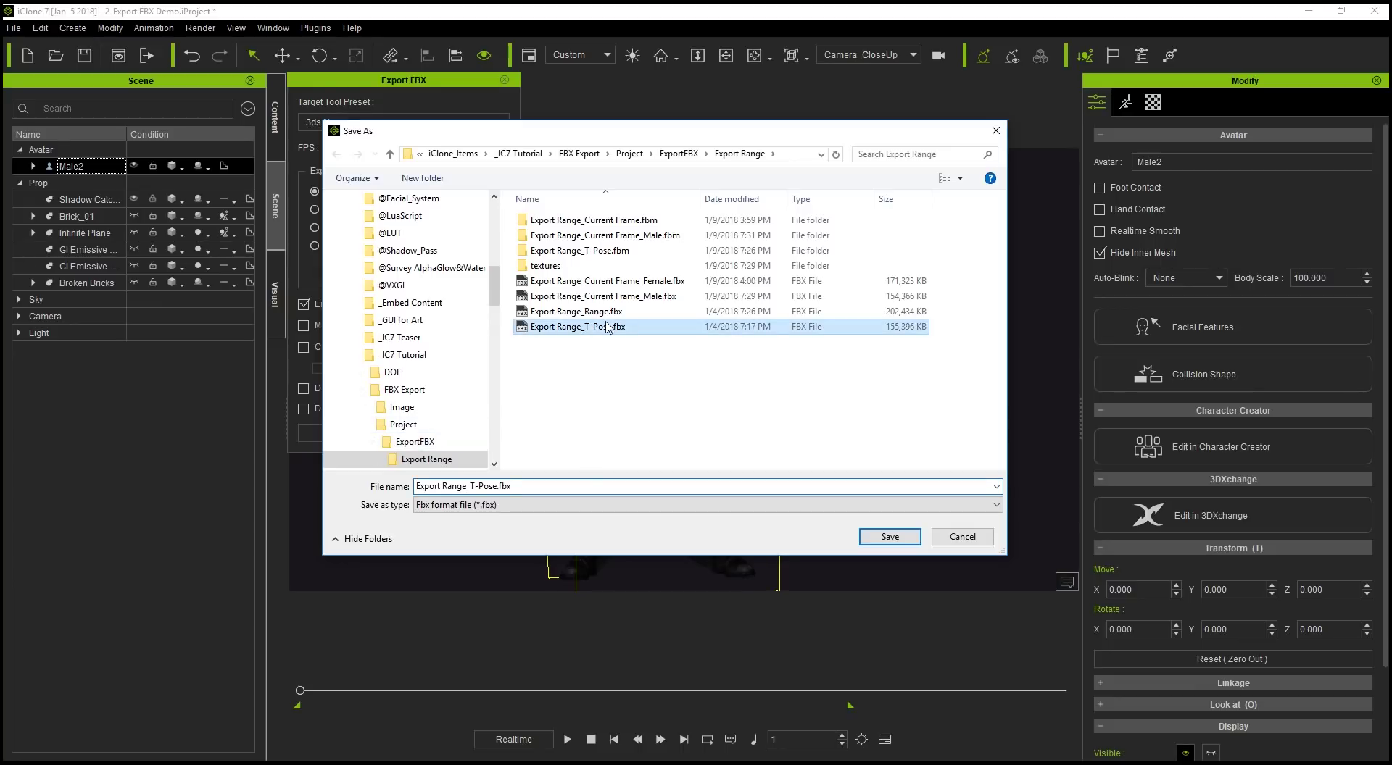
click(949, 536)
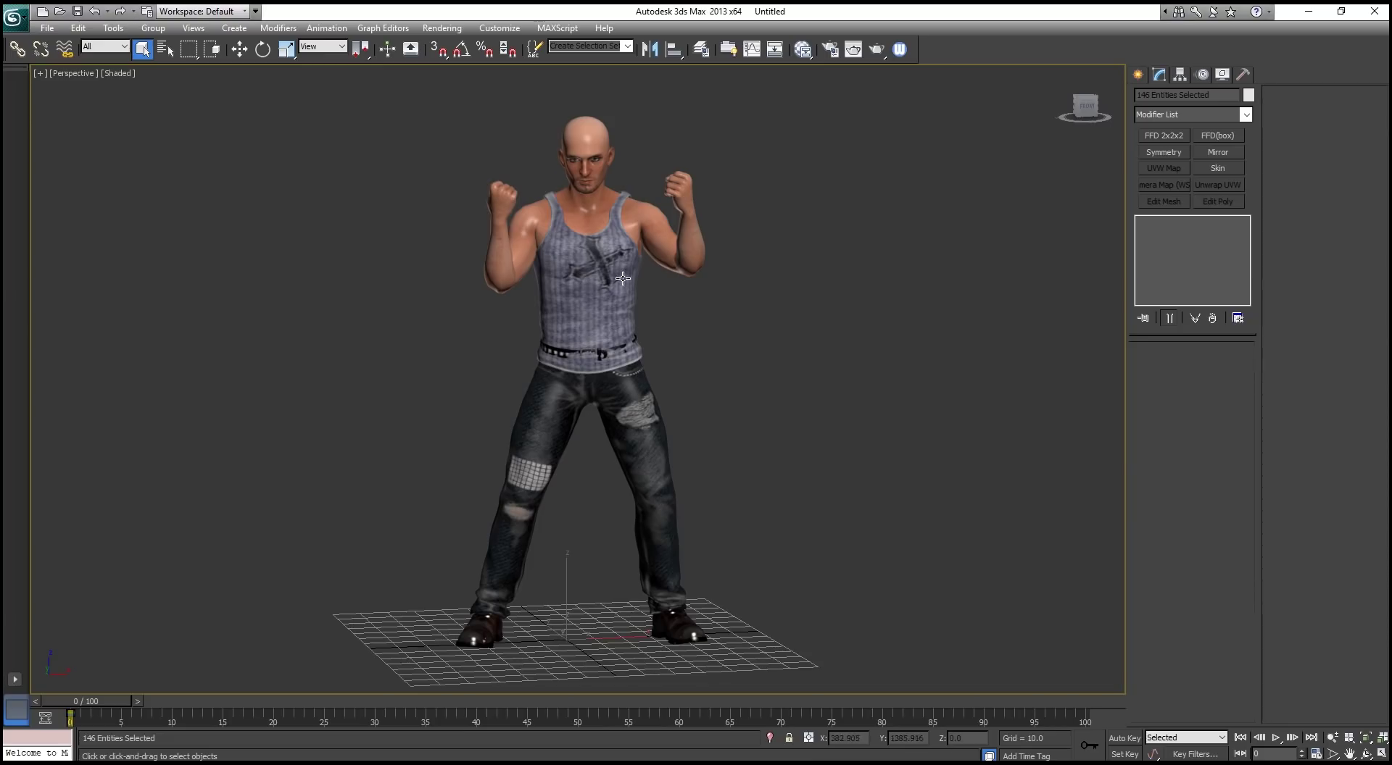
Clear the 3ds Max scene with File > New, keeping New All.
click(48, 28)
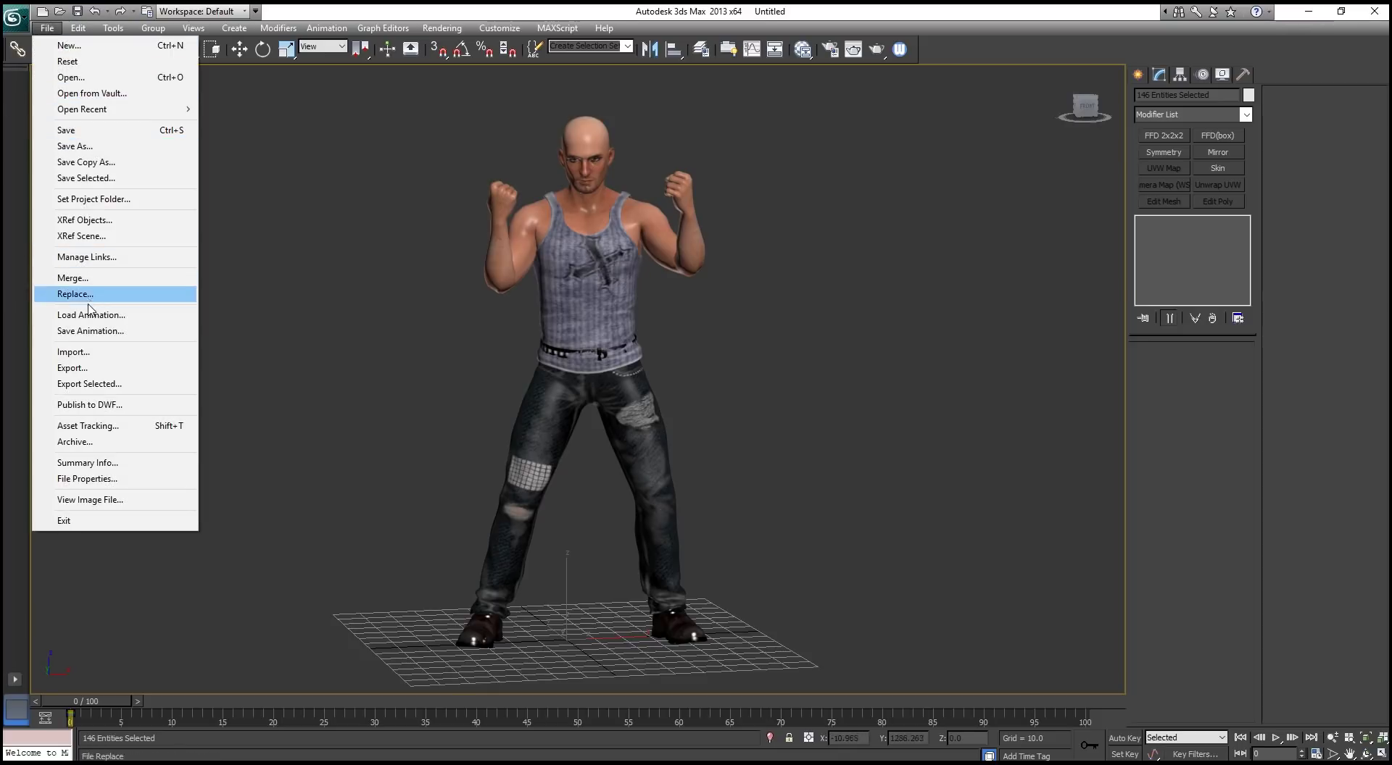
click(69, 45)
click(690, 433)
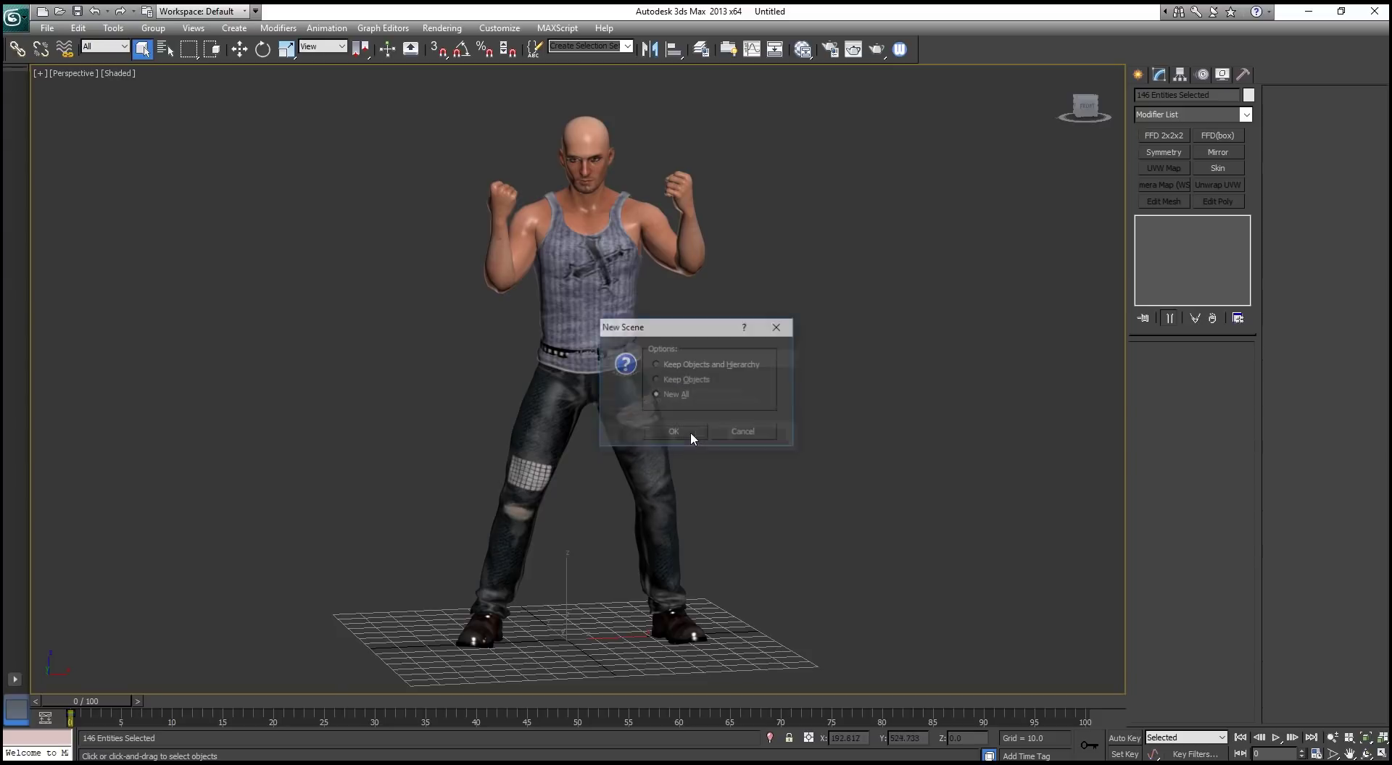
click(44, 30)
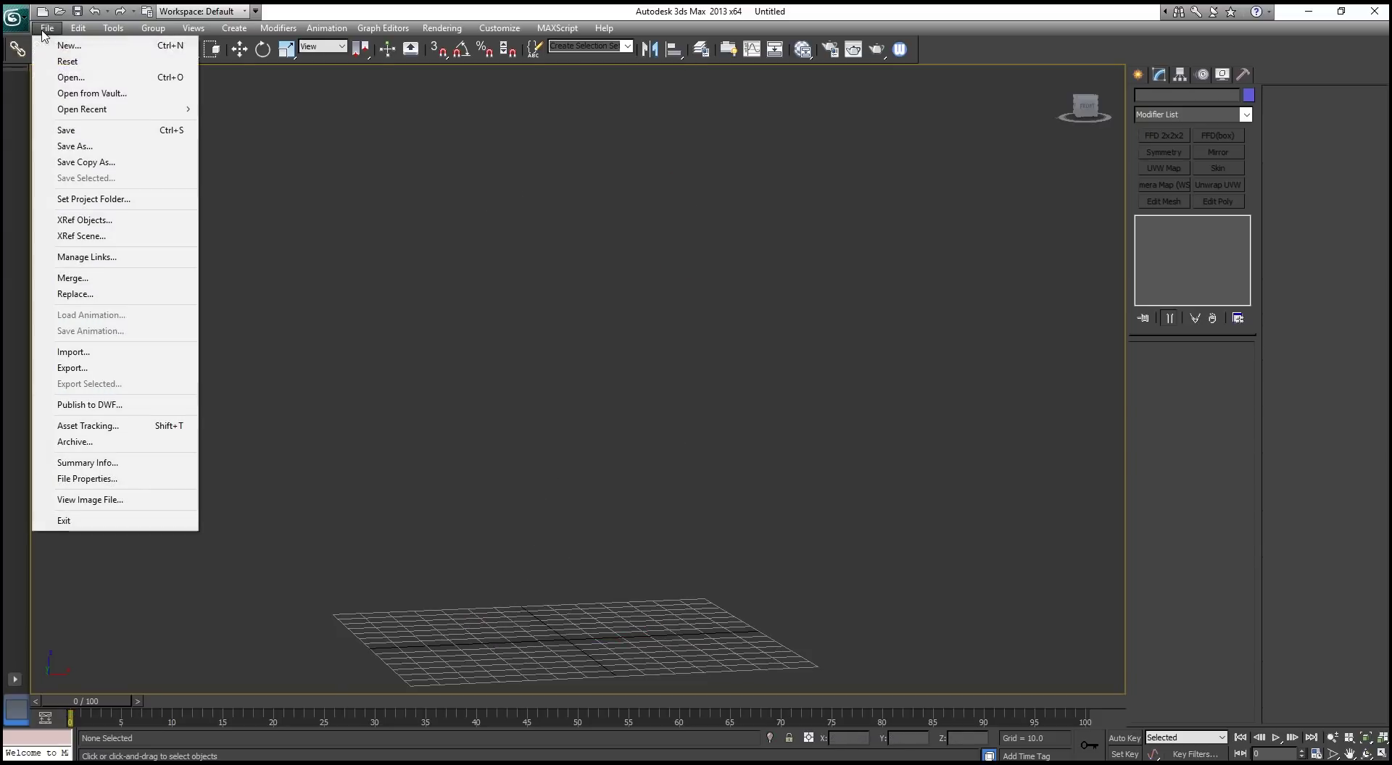
Import Export Range_T-Pose.fbx into the empty scene, accepting the FBX Import options.
click(72, 352)
click(508, 310)
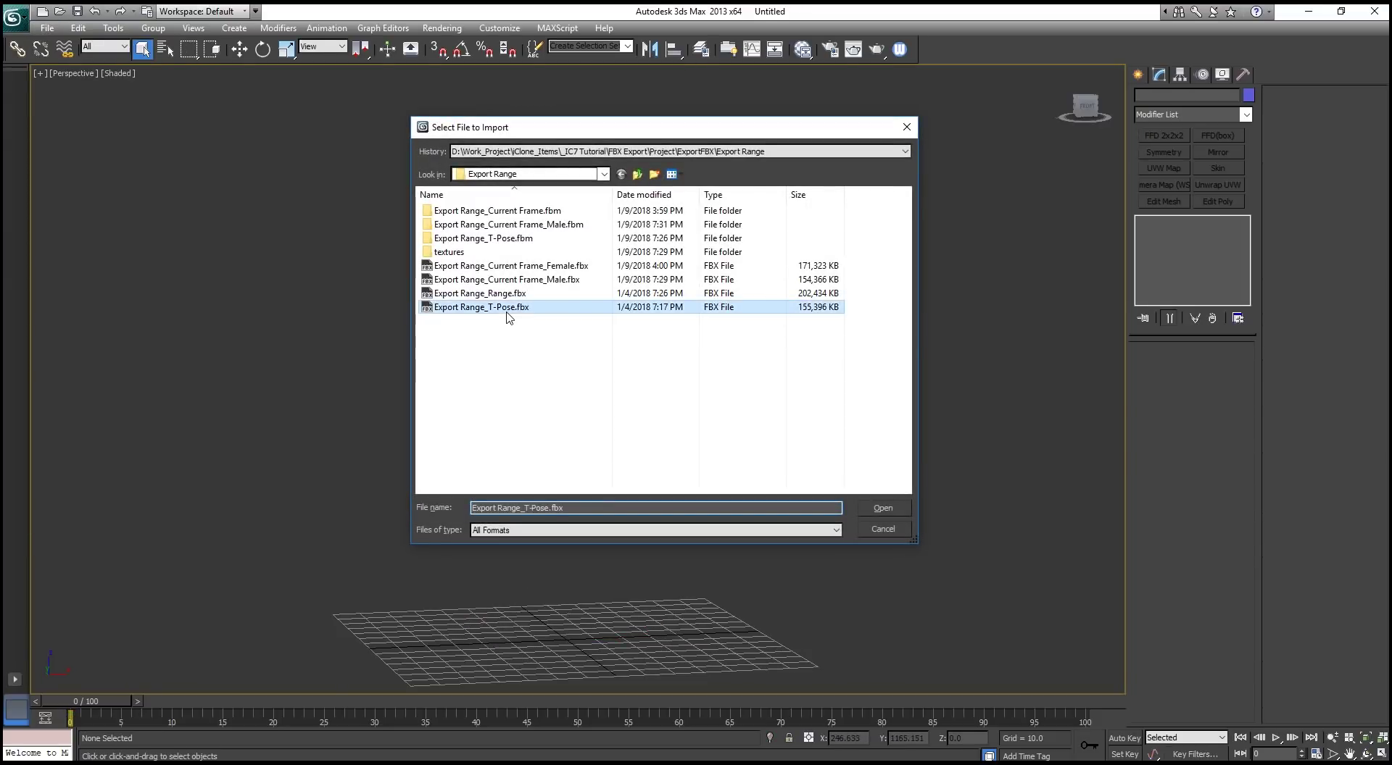
double_click(509, 309)
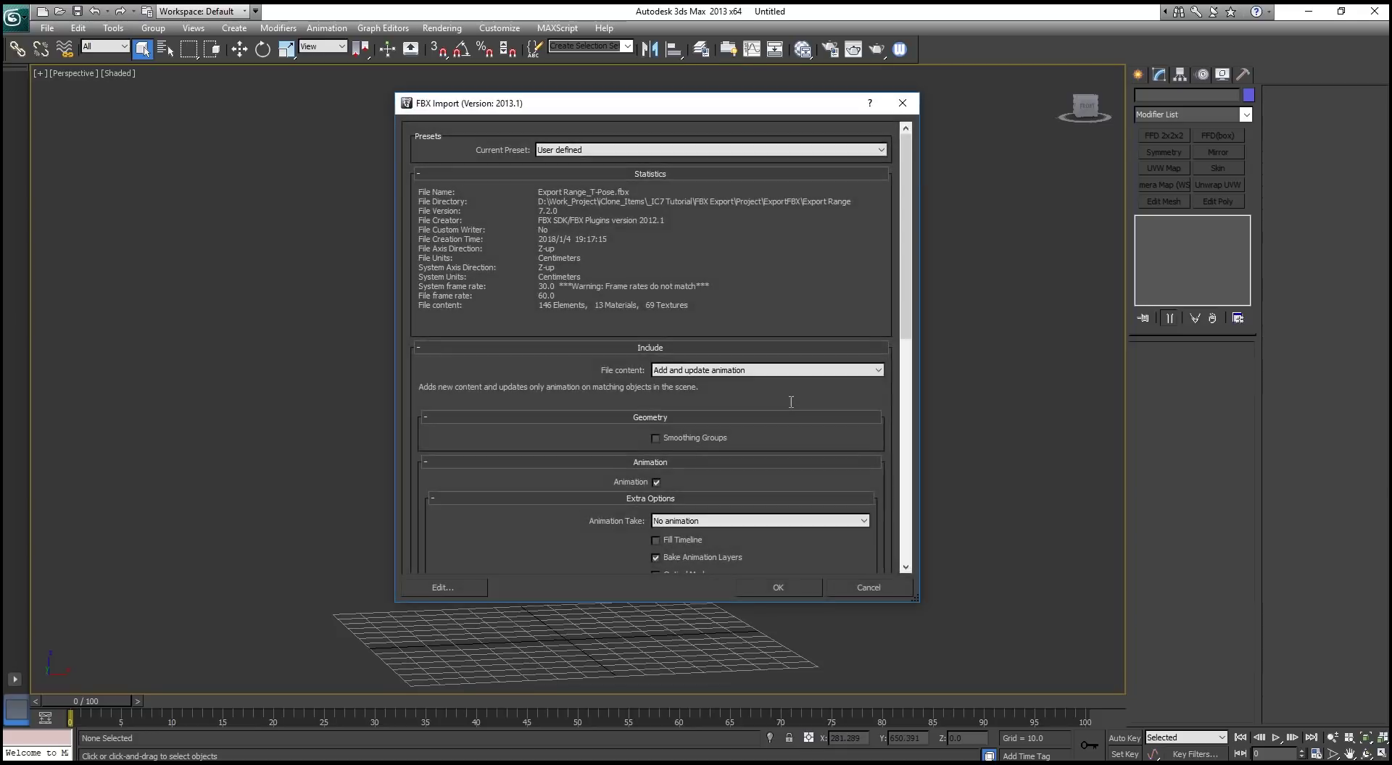
drag(903, 304, 919, 522)
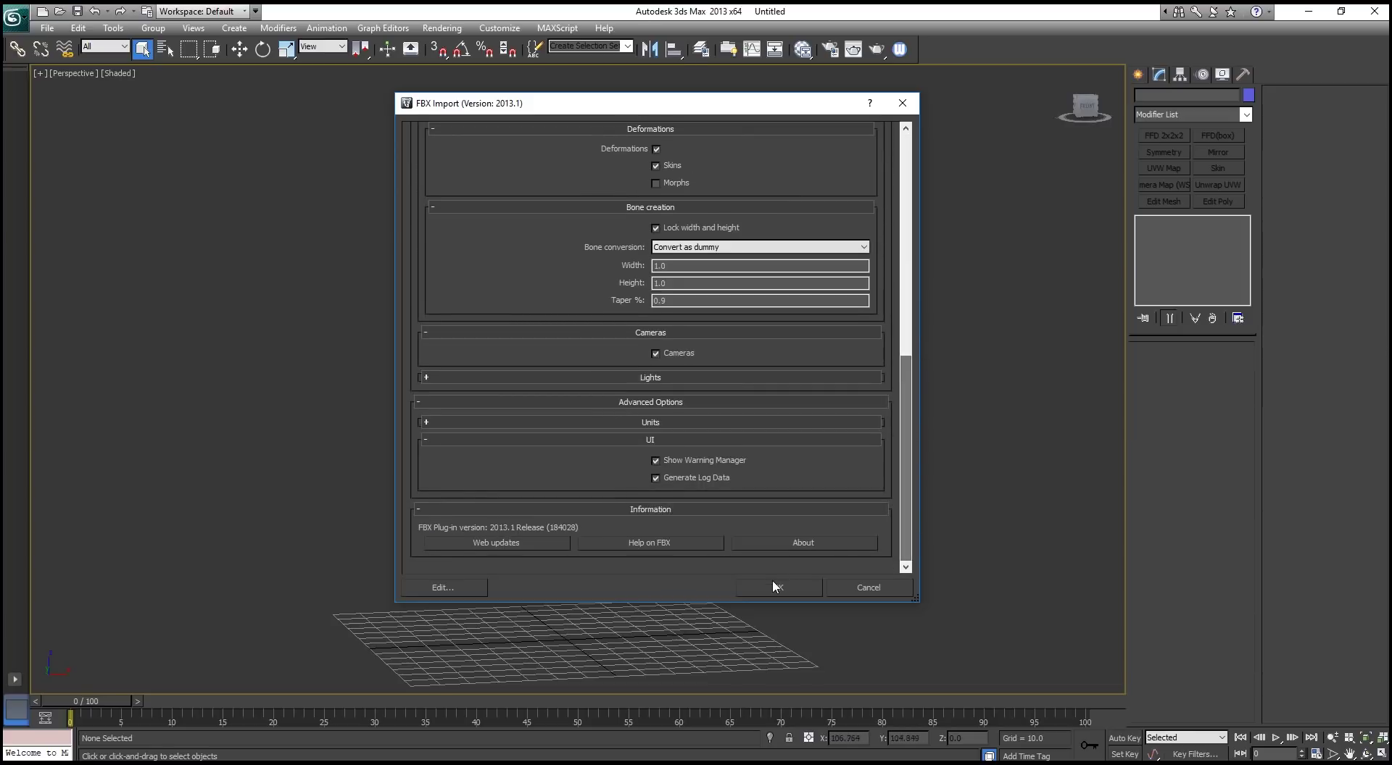
click(776, 588)
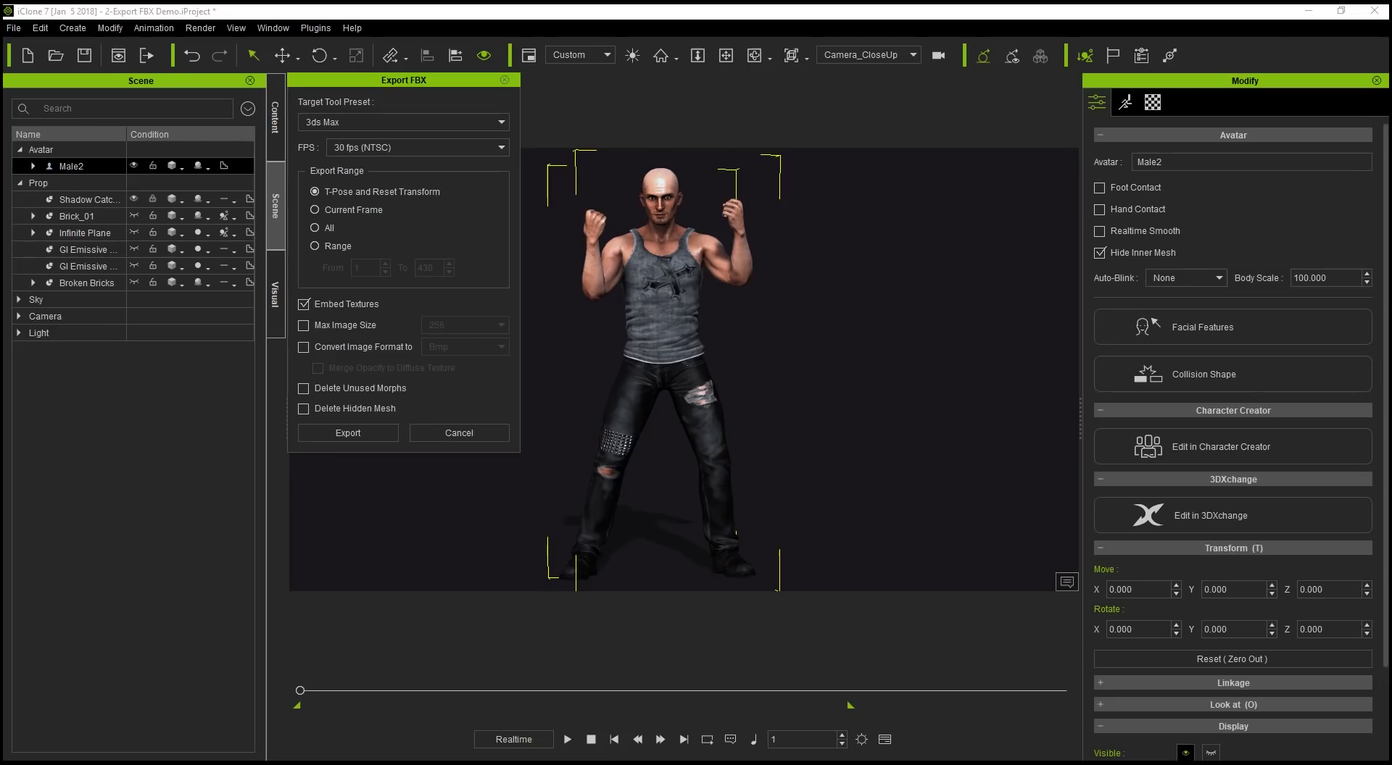
Set the export range to All, close Export FBX, and check the project's total frames.
click(332, 228)
click(503, 440)
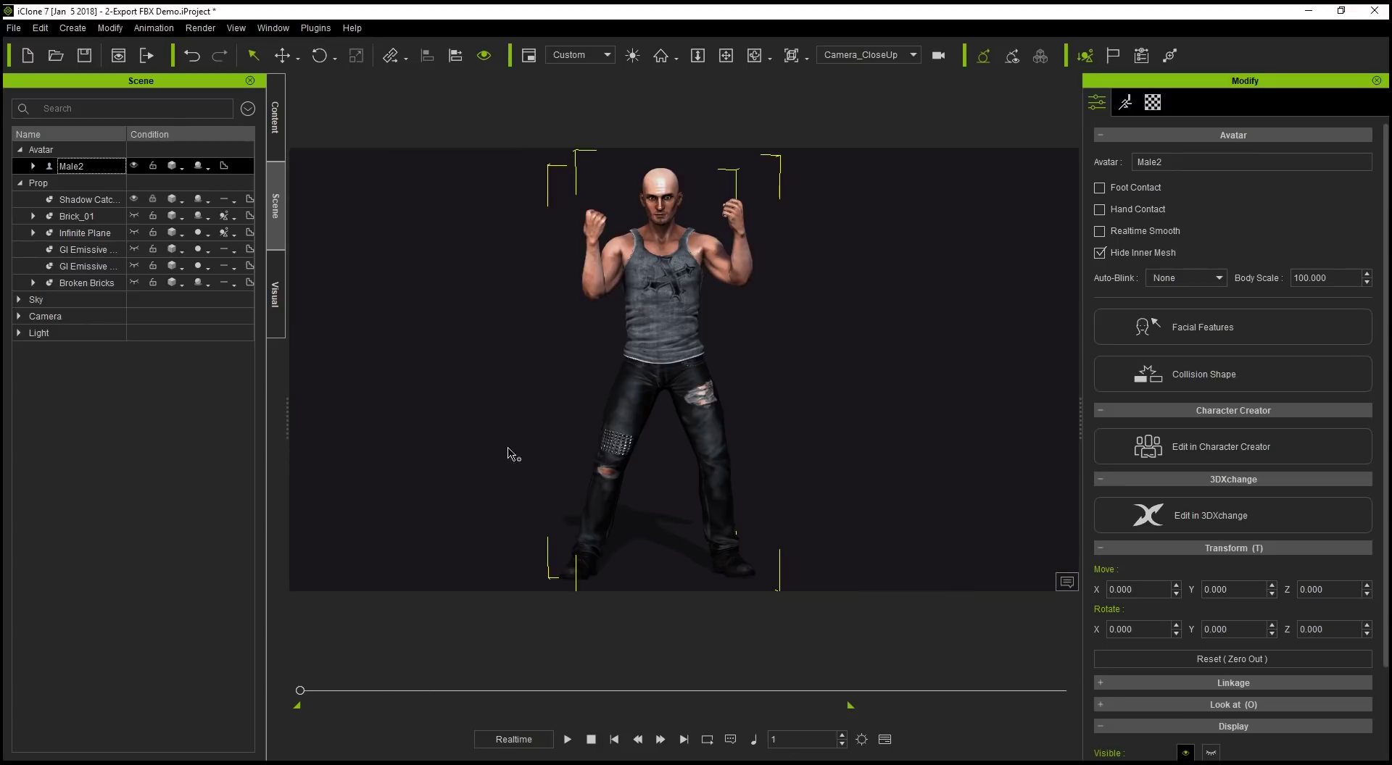
click(861, 739)
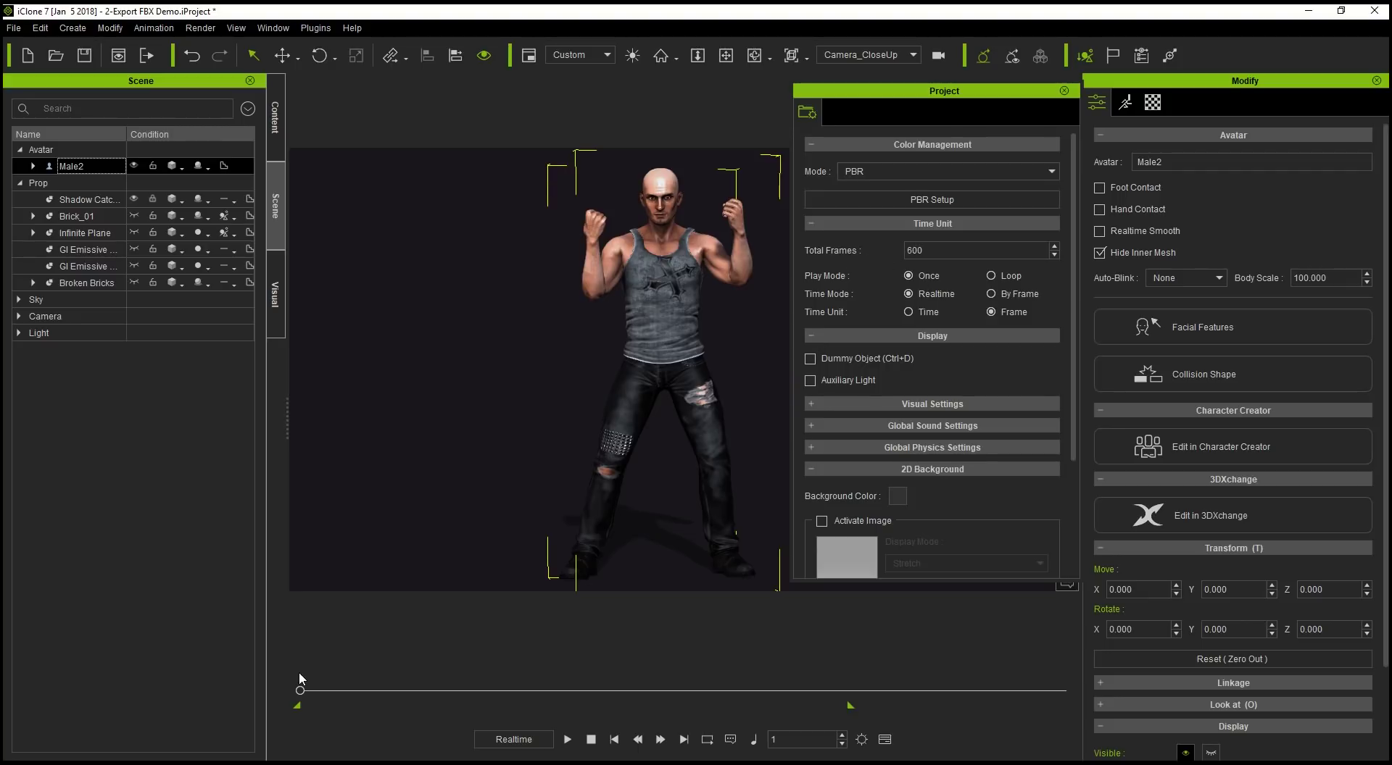
click(1063, 91)
Reopen Export FBX and set the export range to frames 1 to 430.
click(15, 29)
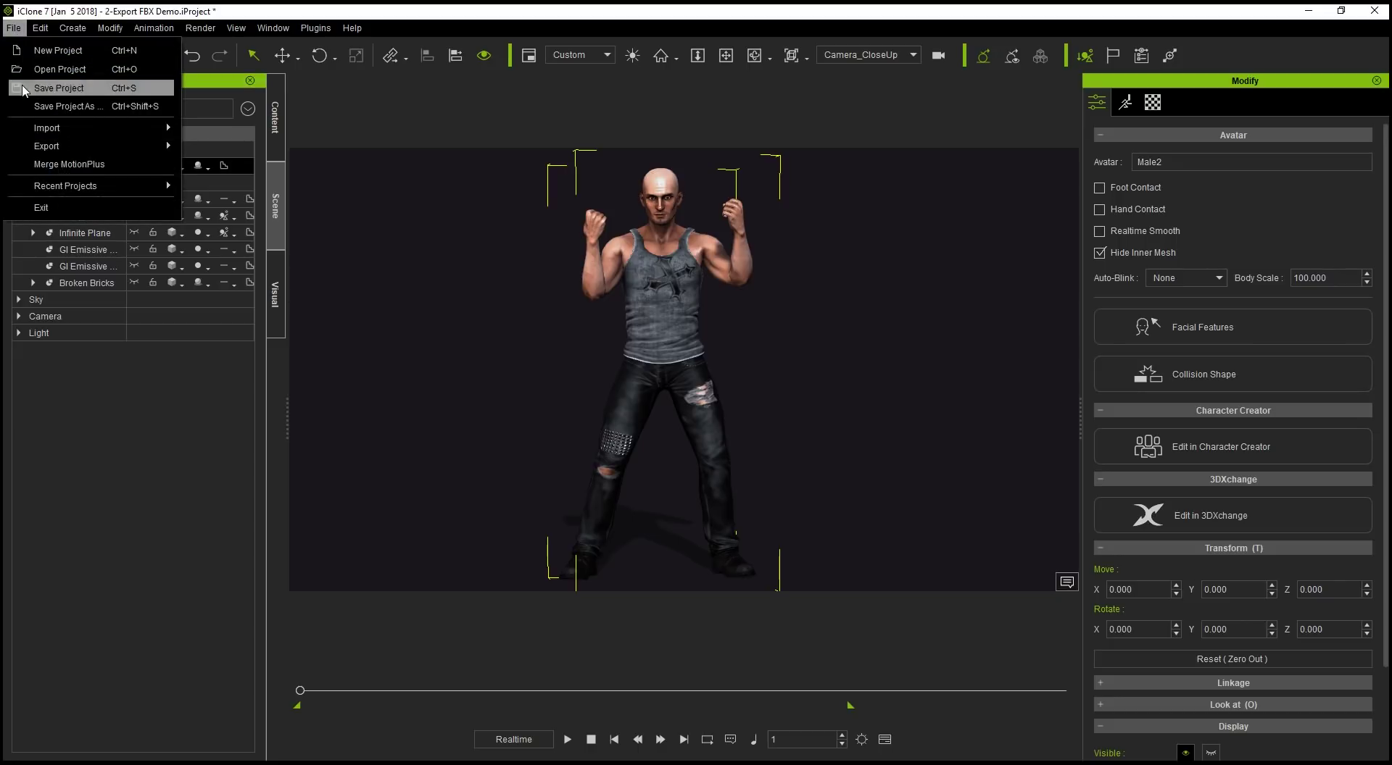
mouse_move(48, 145)
click(234, 169)
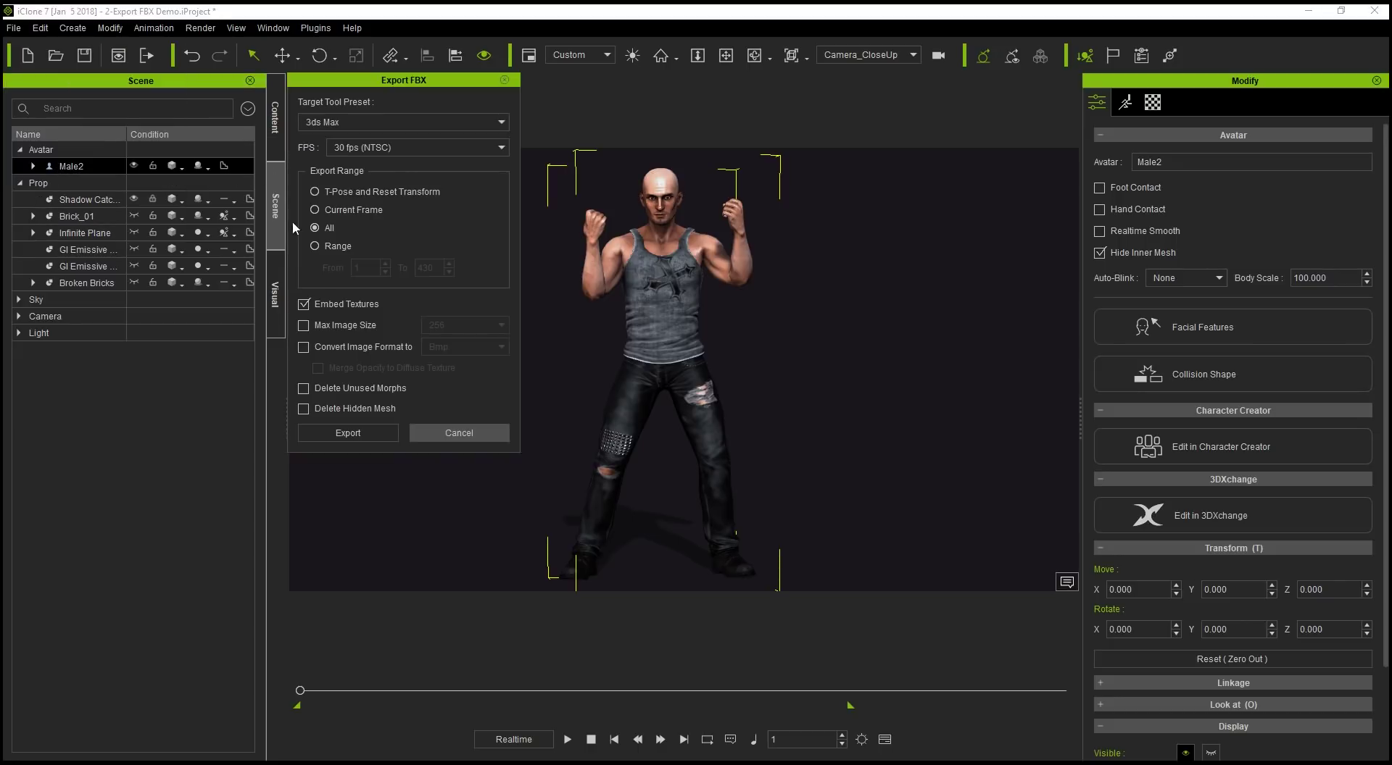
click(324, 246)
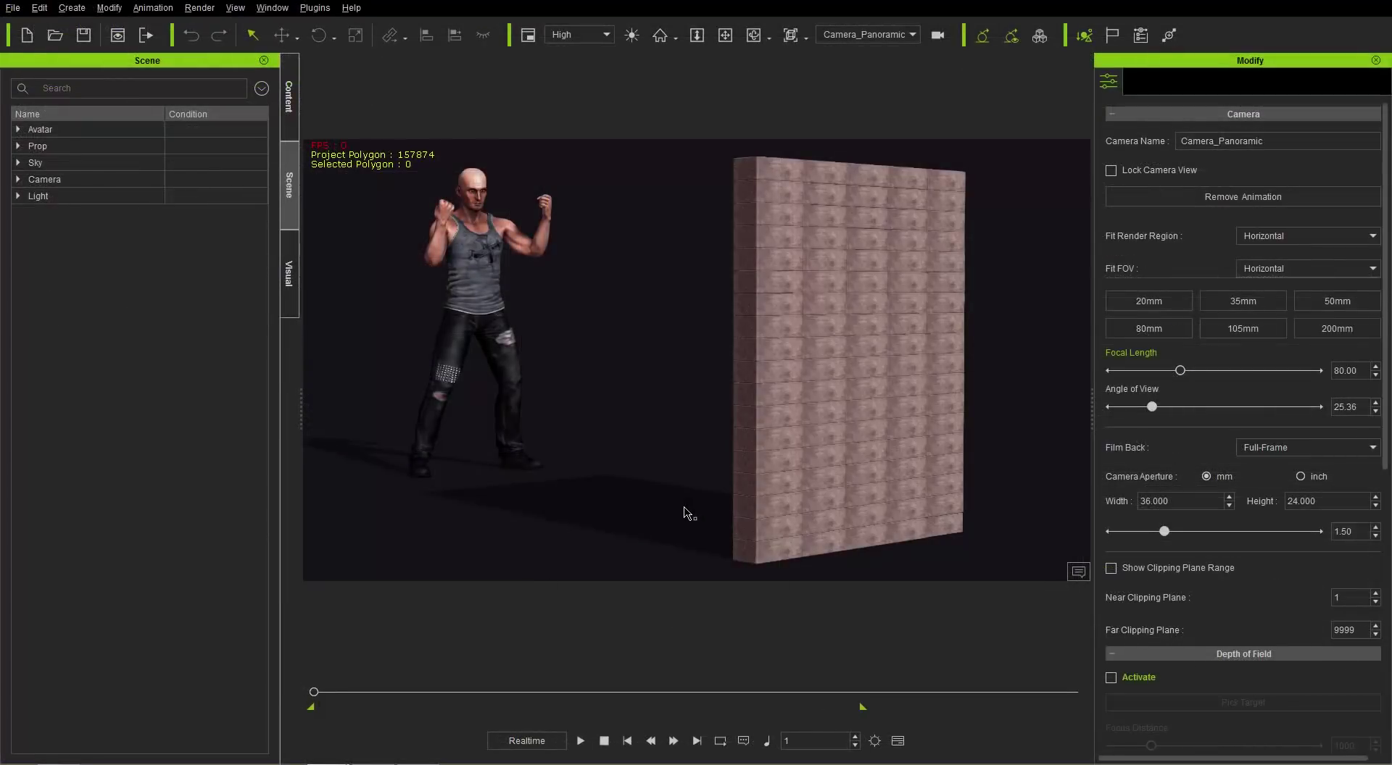
Play the punch animation, stop it, and scrub to frame 267 where the wall shatters.
click(582, 741)
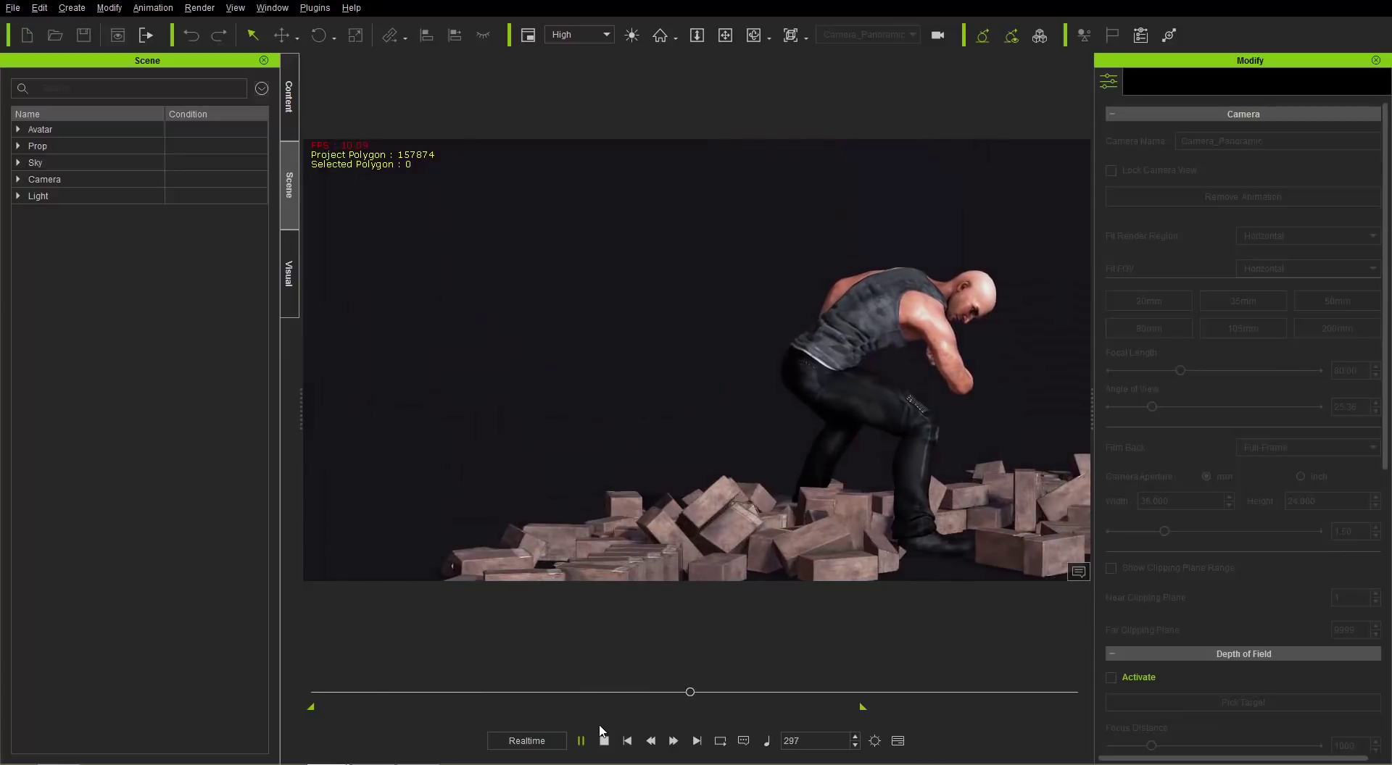
click(603, 741)
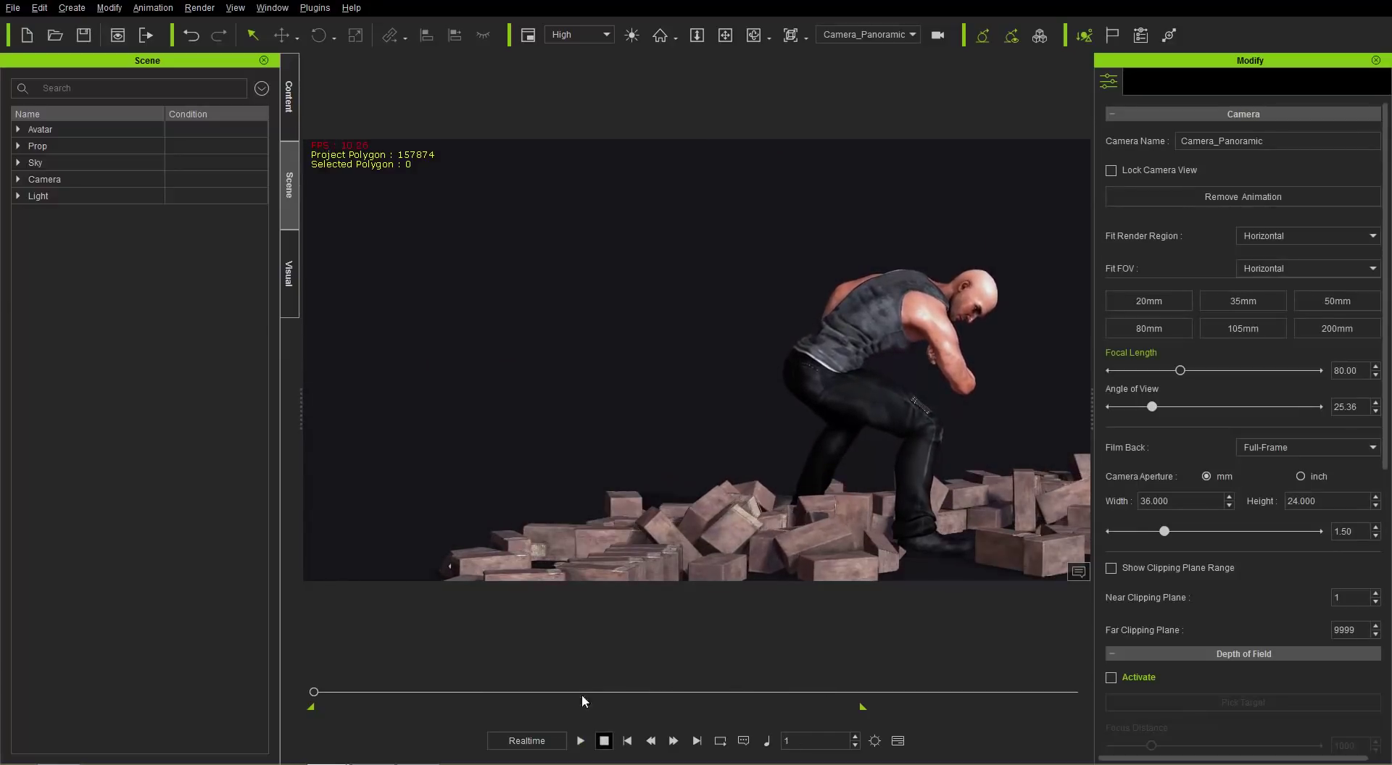
drag(362, 687, 297, 687)
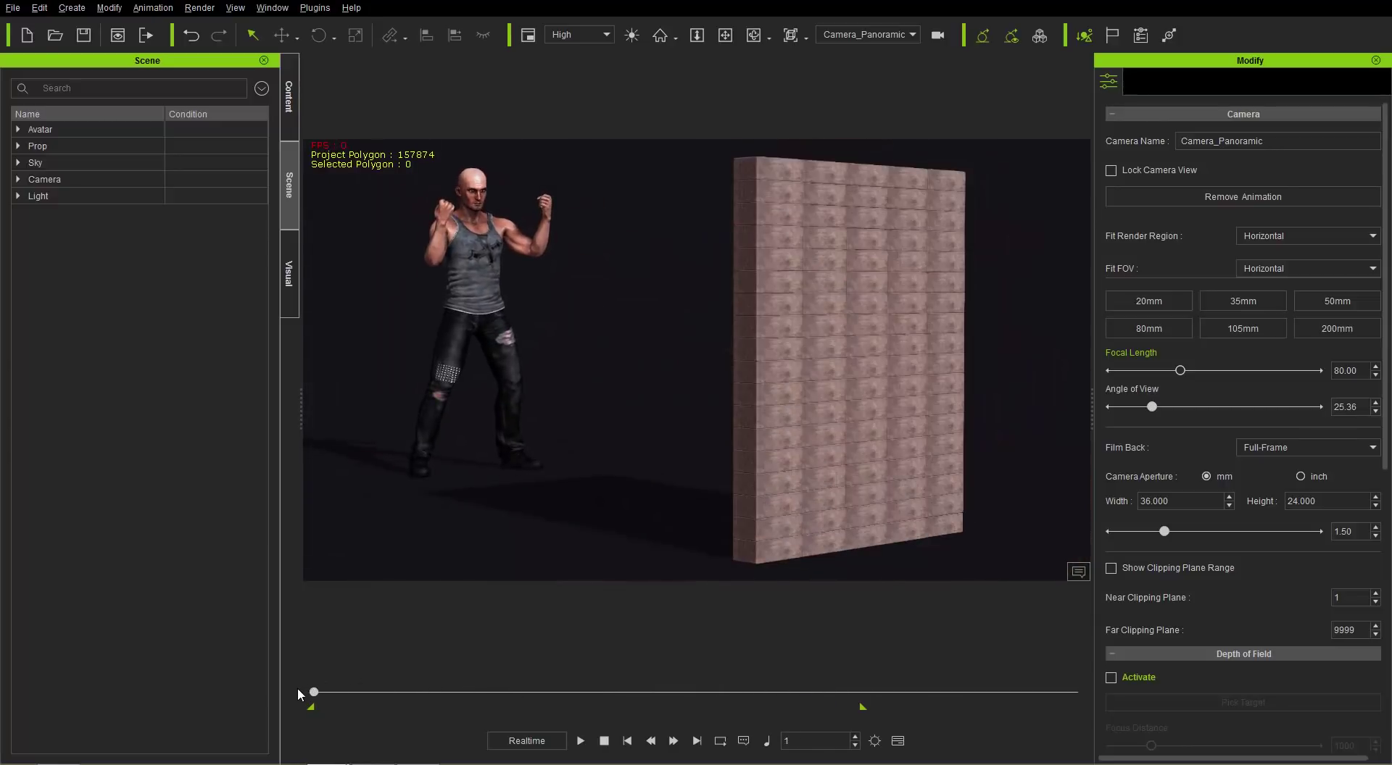
Expand the Avatar group in the Scene panel and select Male2.
click(10, 12)
mouse_move(76, 126)
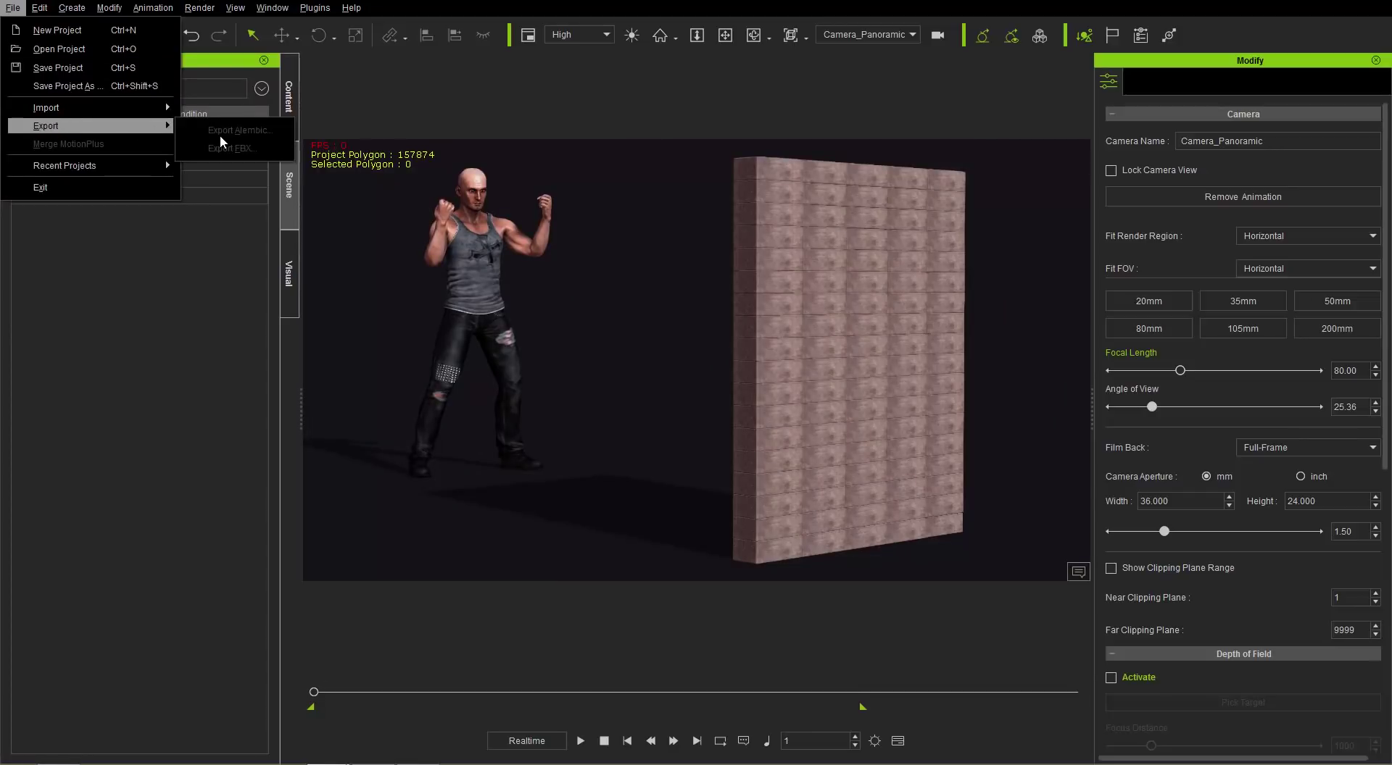
click(232, 102)
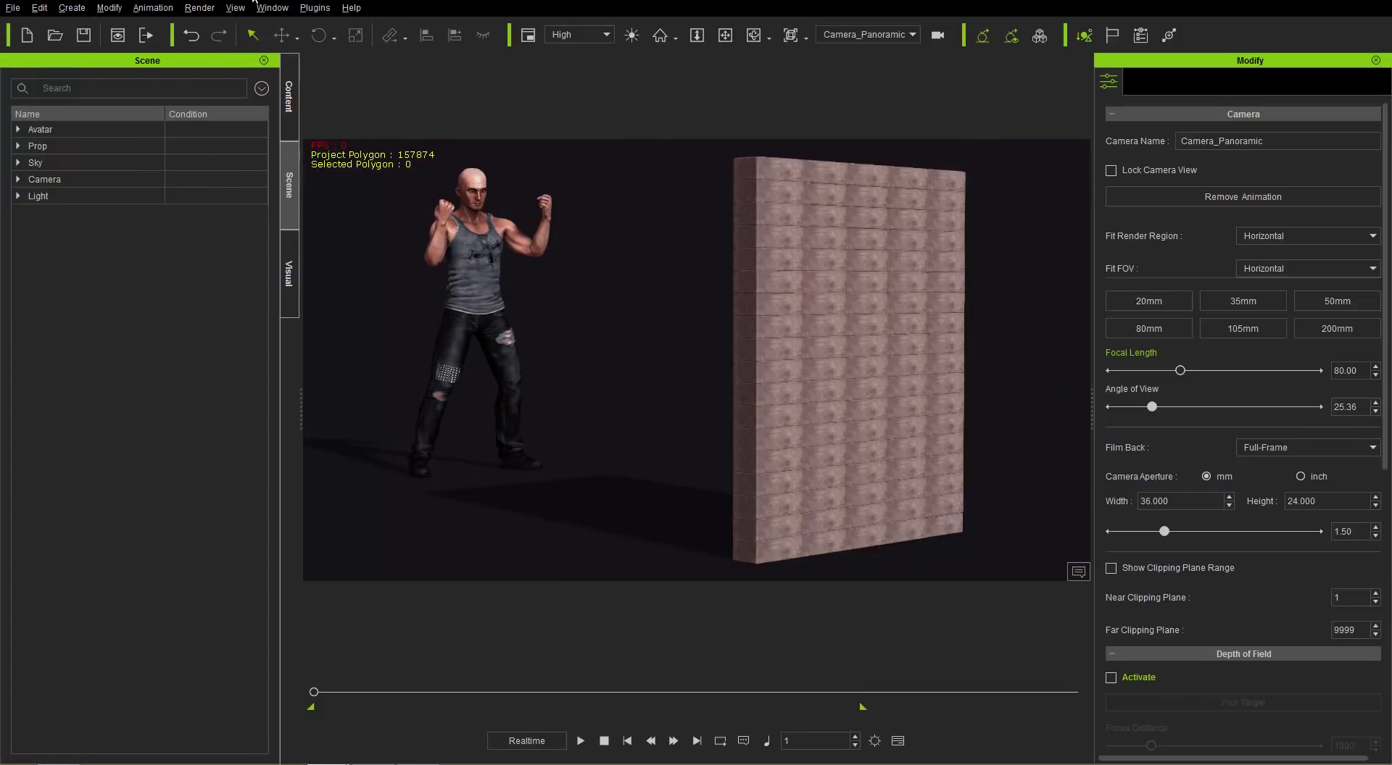
click(18, 130)
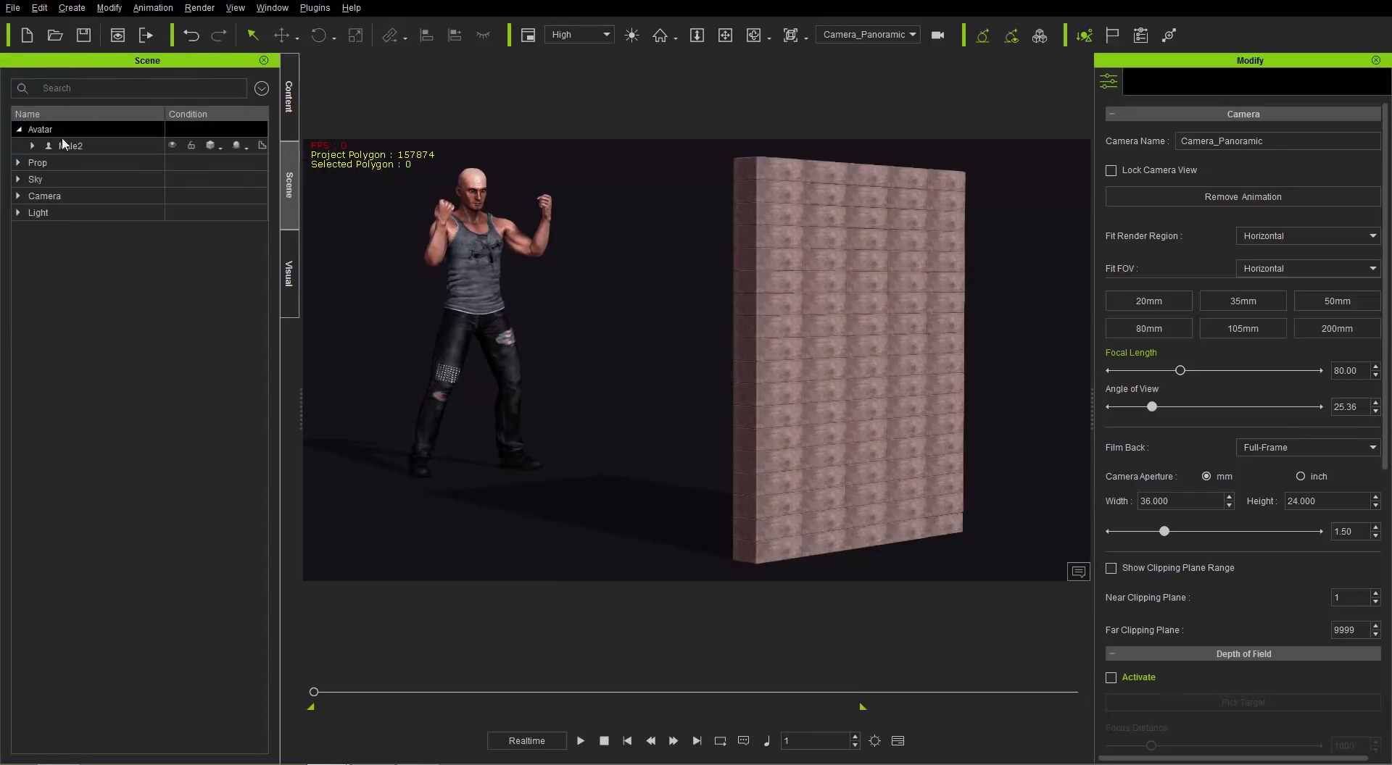
click(69, 147)
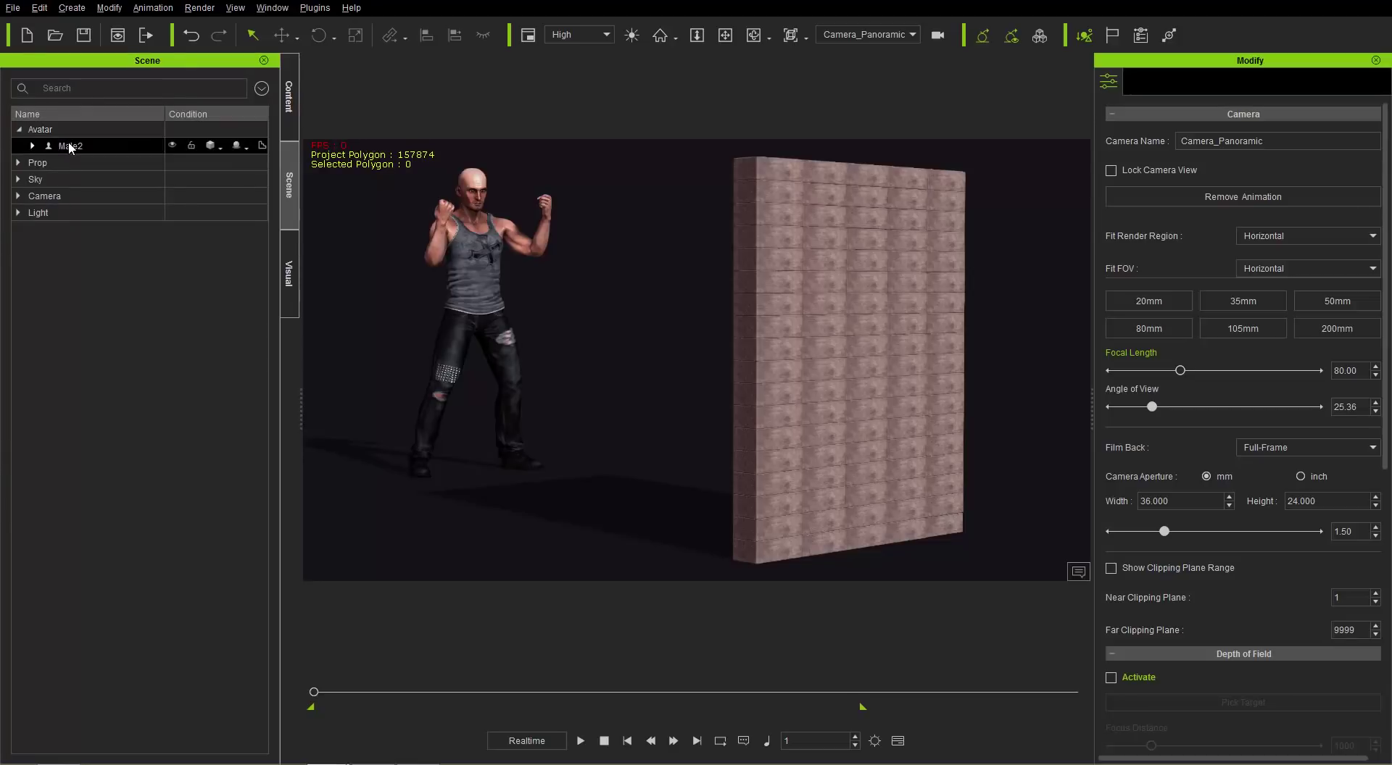
Expand Props, select Brick_01, then select Broken Bricks fragments fragname006 to fragname034.
click(19, 164)
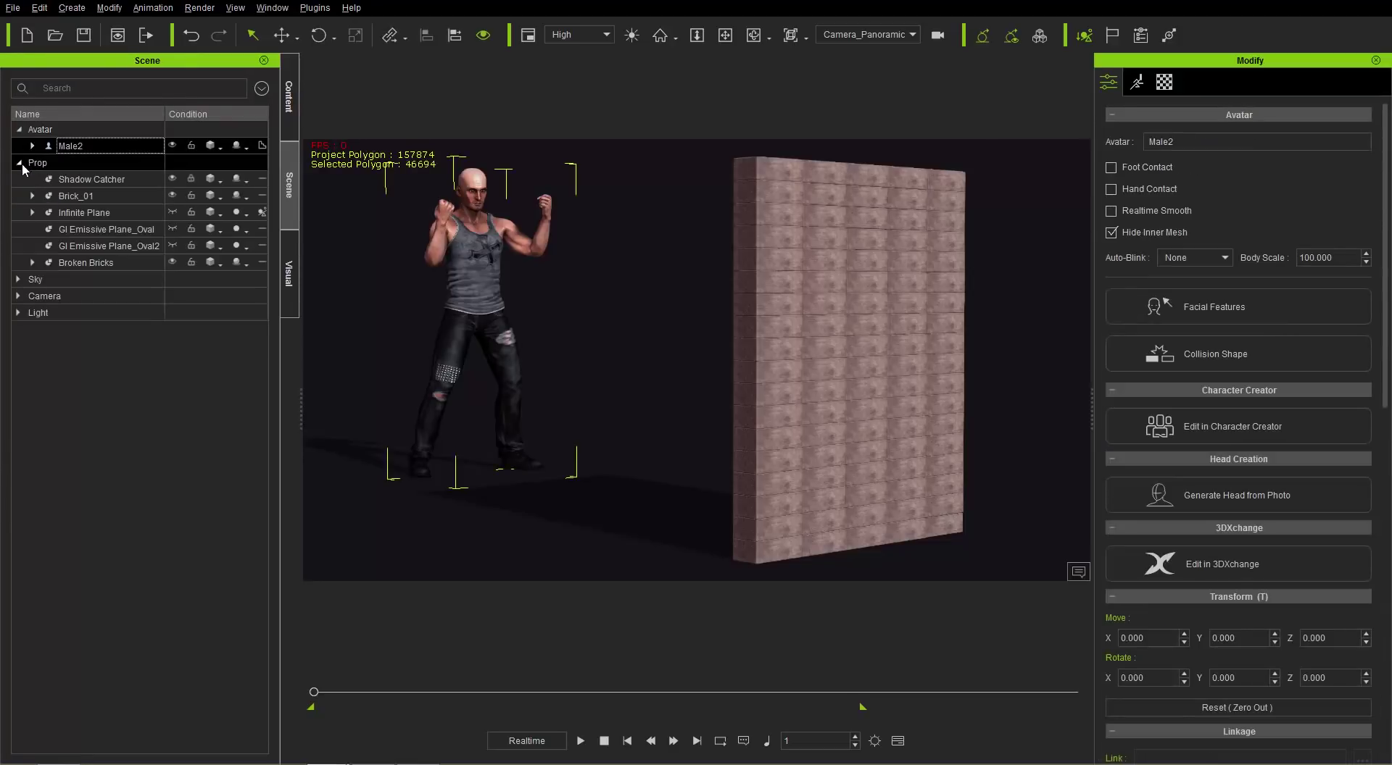
click(74, 197)
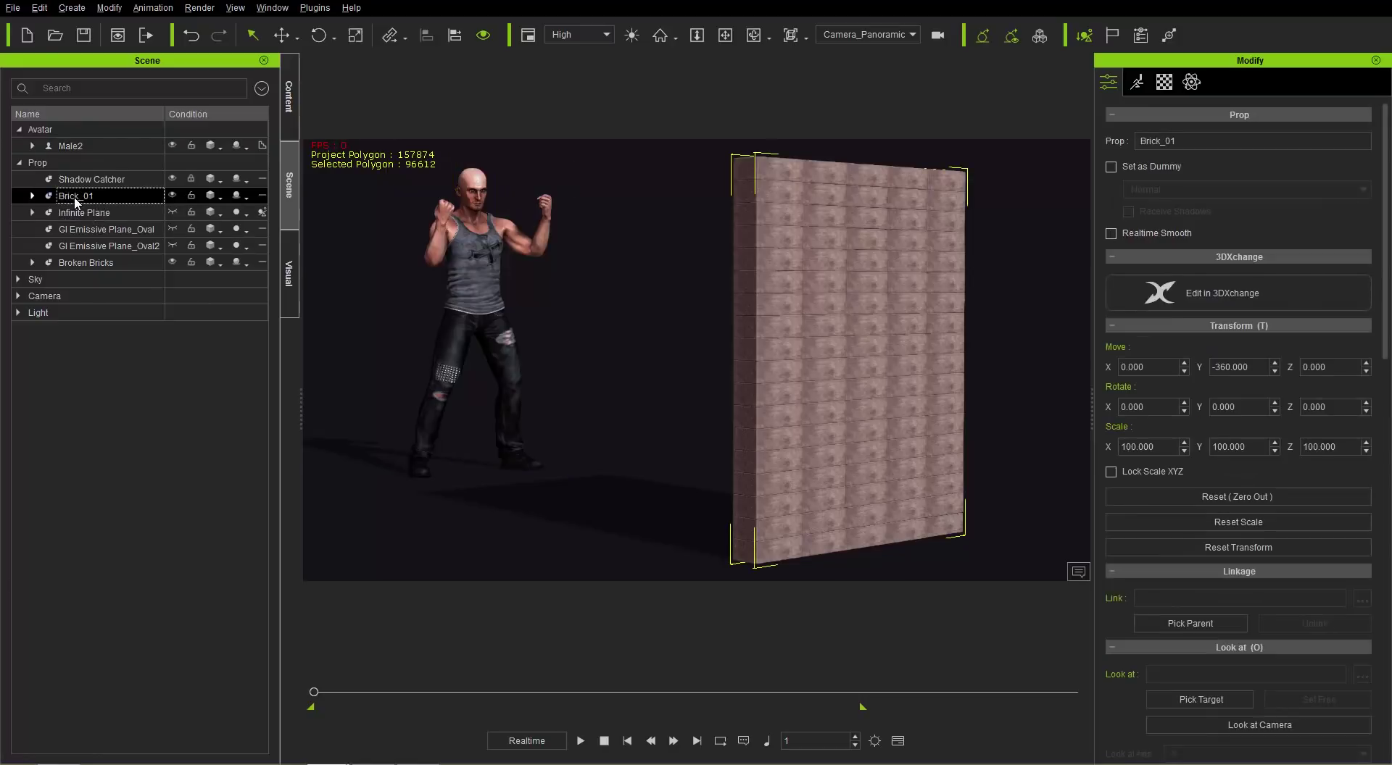
click(32, 262)
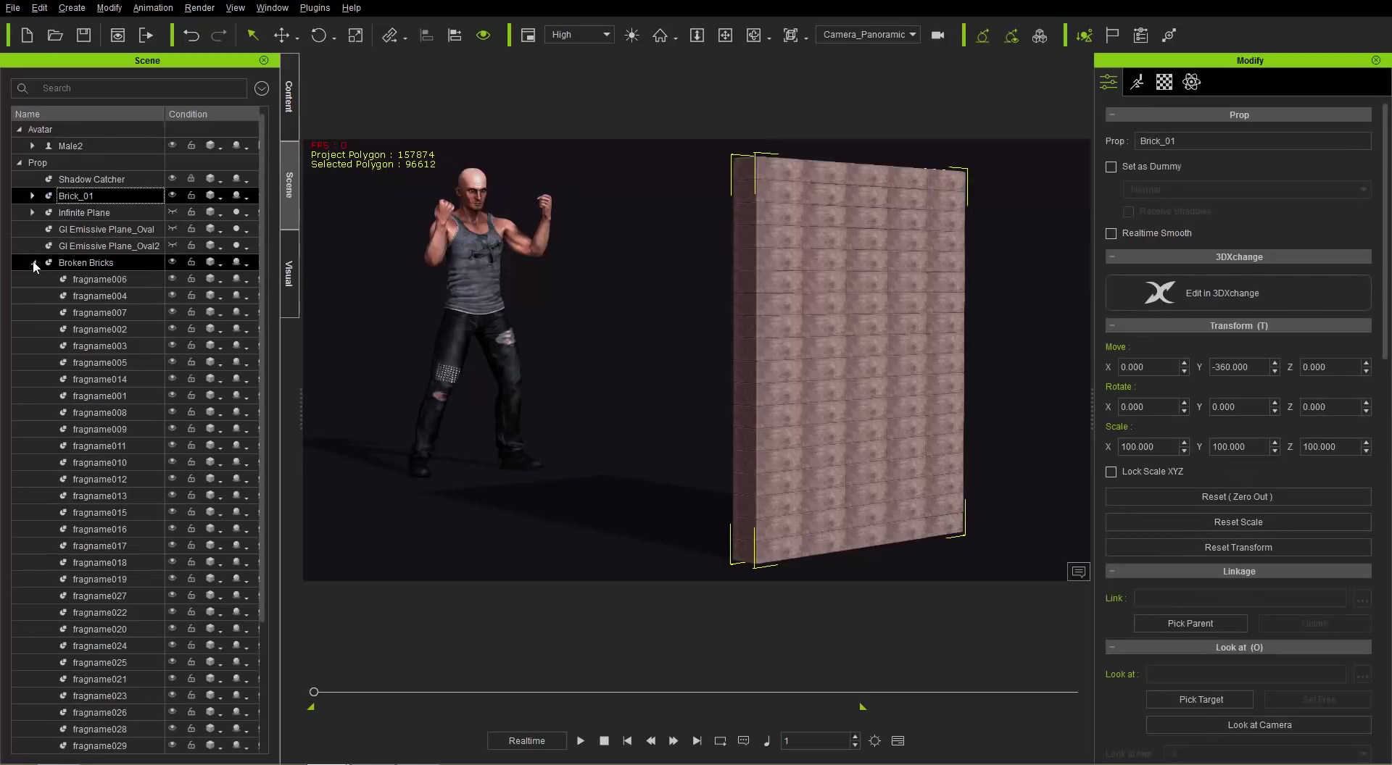
click(92, 279)
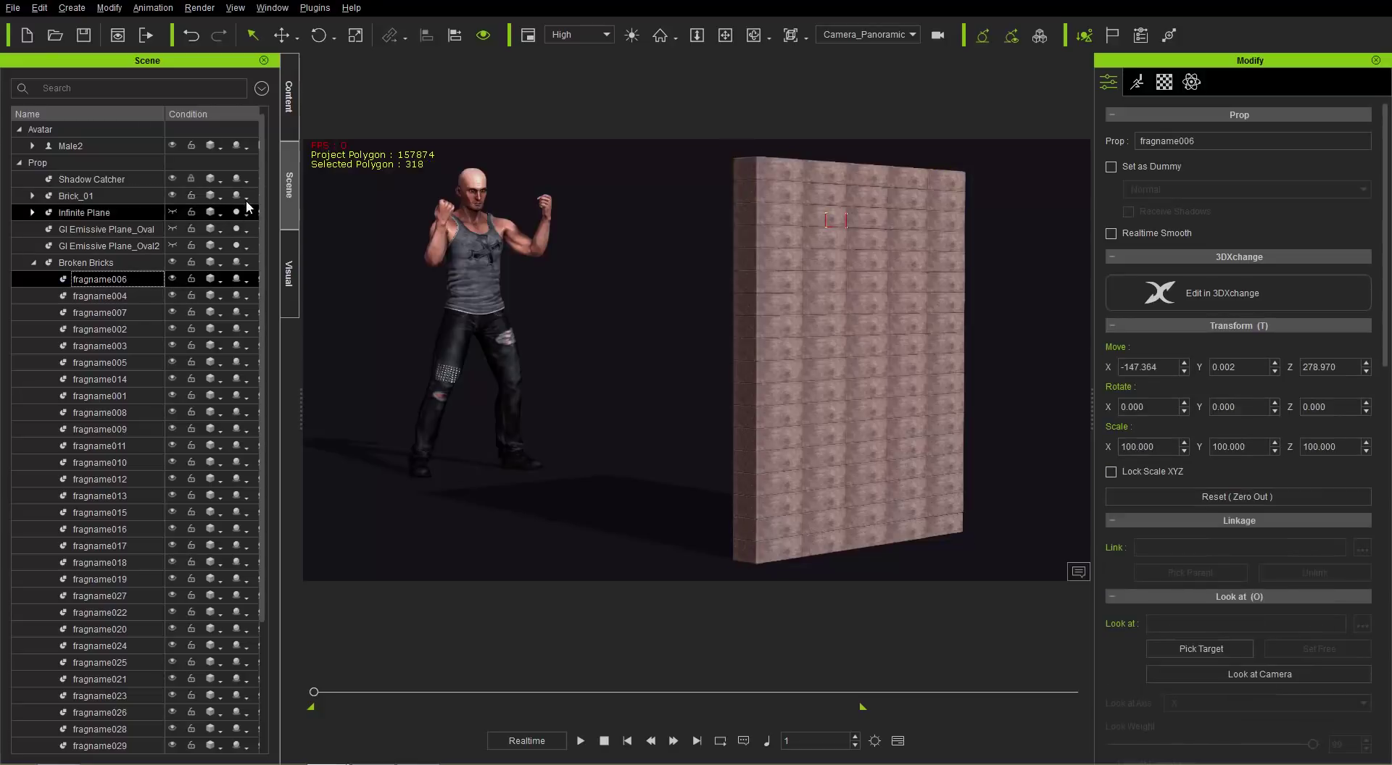
scroll(264, 228, down, 3)
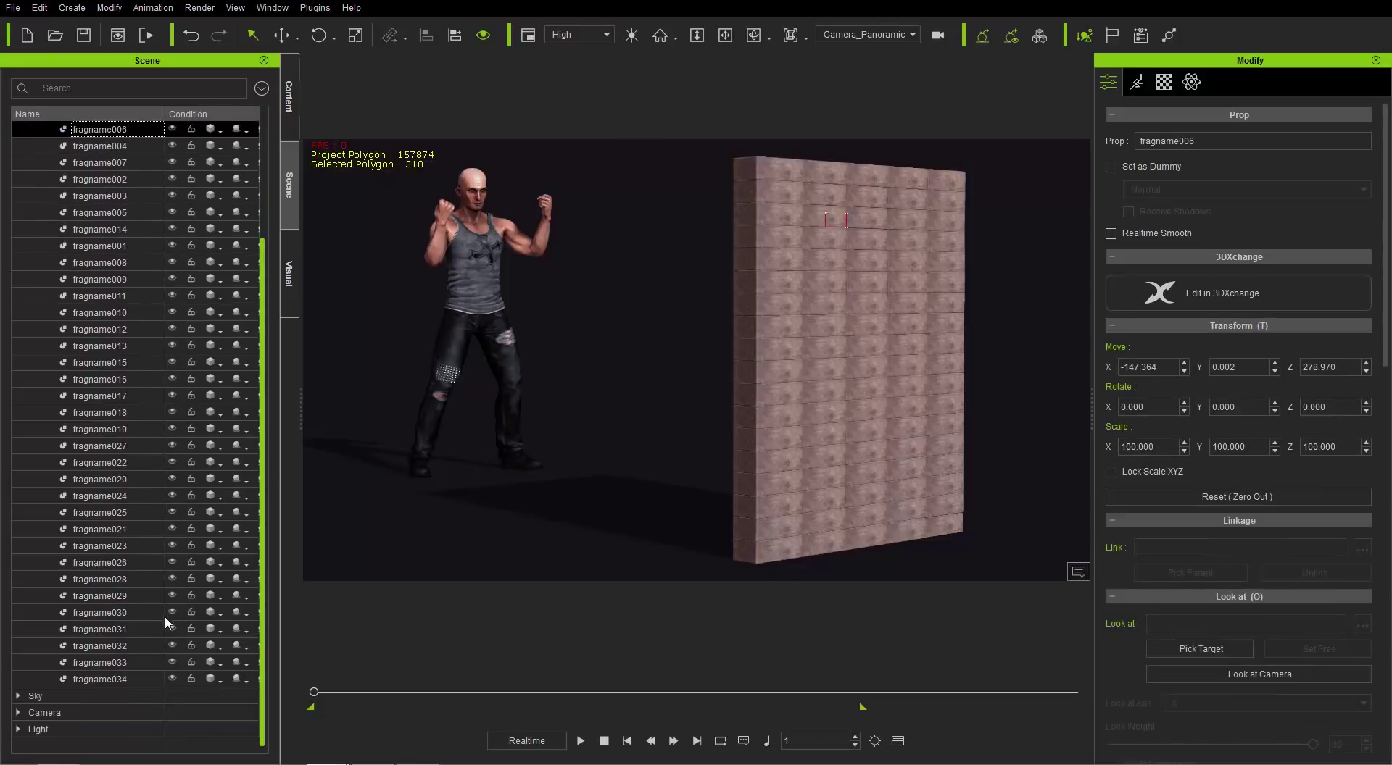
shift+click(131, 677)
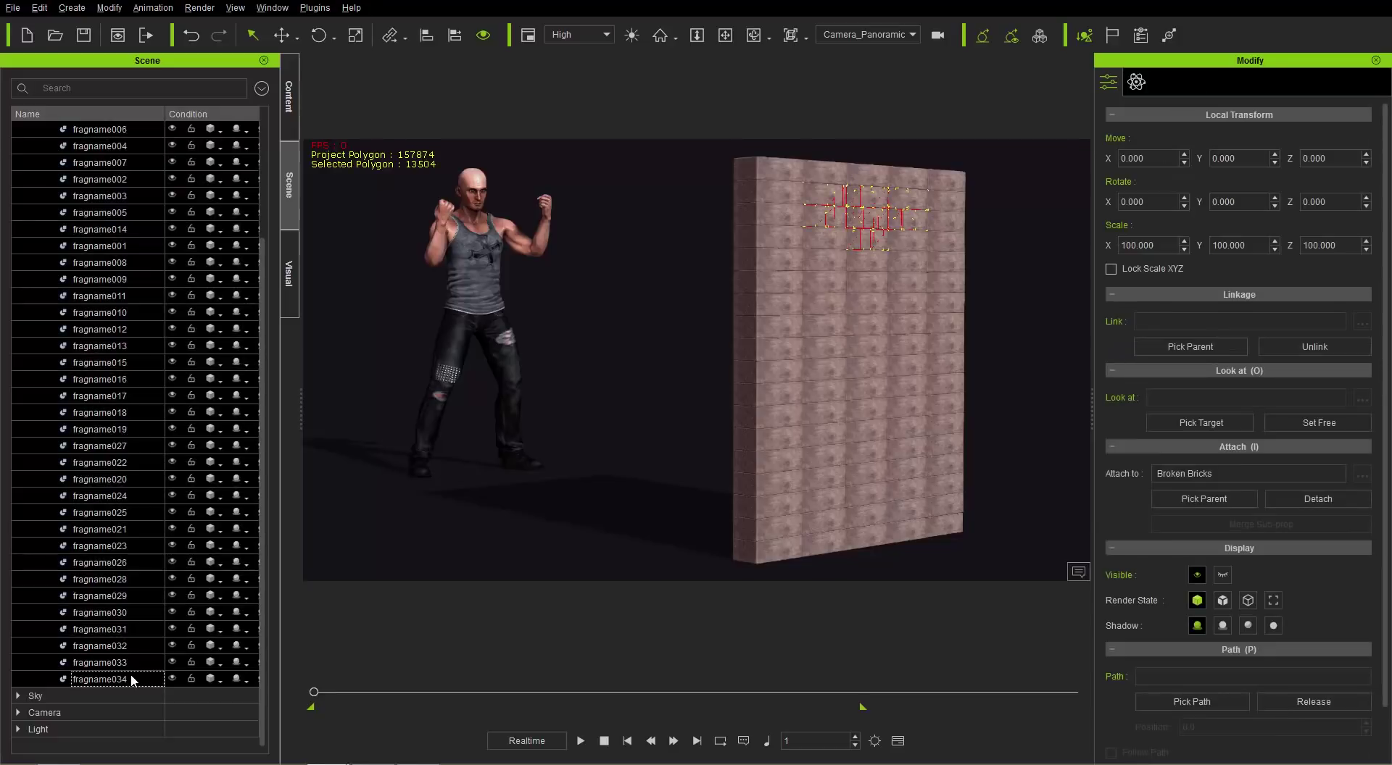
Expand Camera, step through Sky and Camera_Panoramic, then reselect Male2.
click(20, 711)
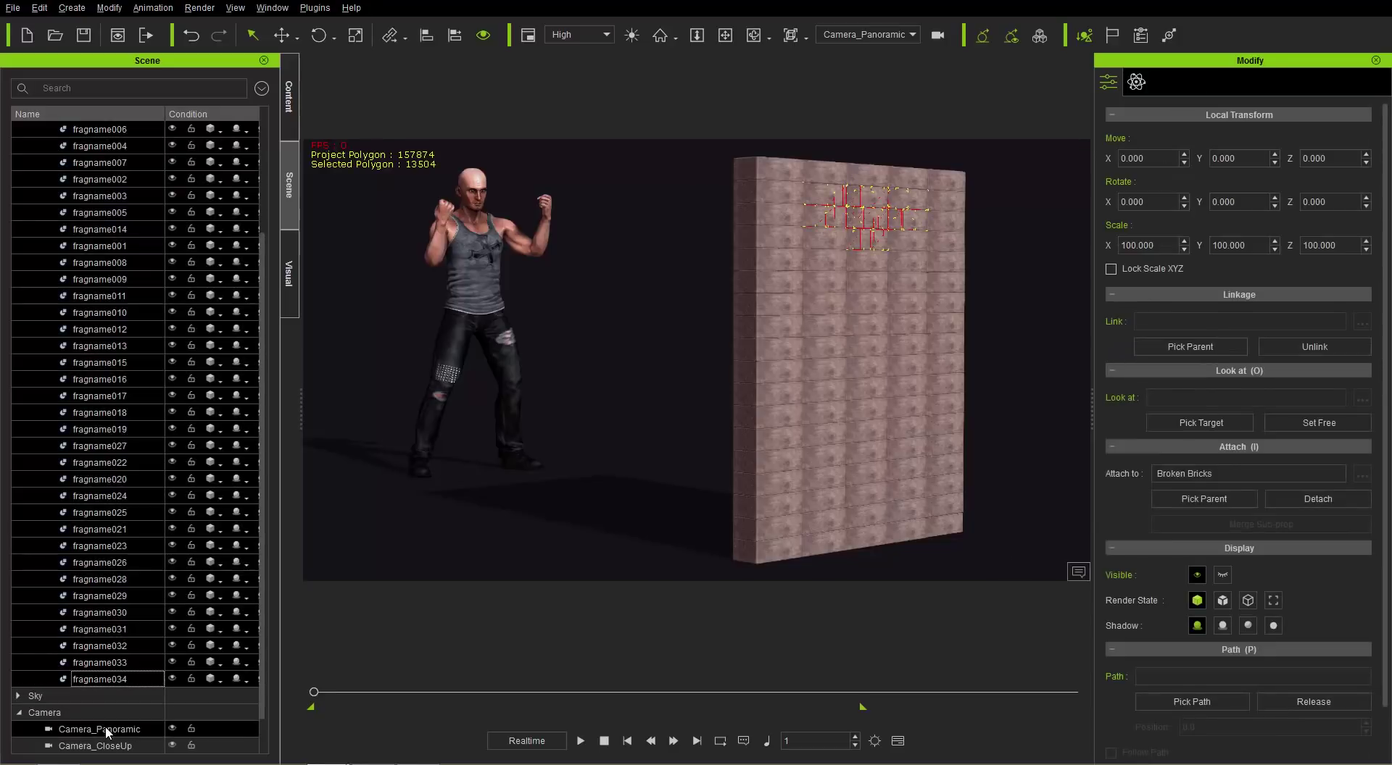
key(Down)
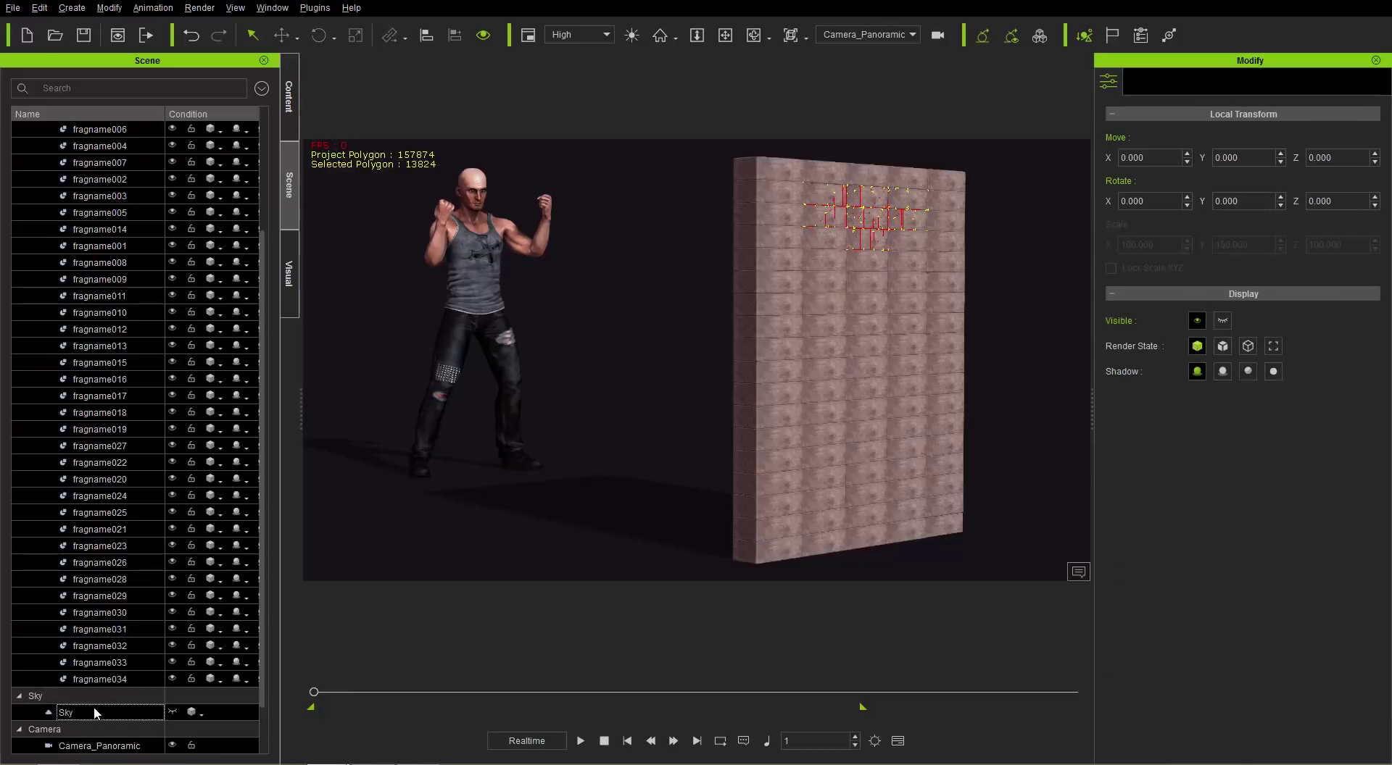
key(Down)
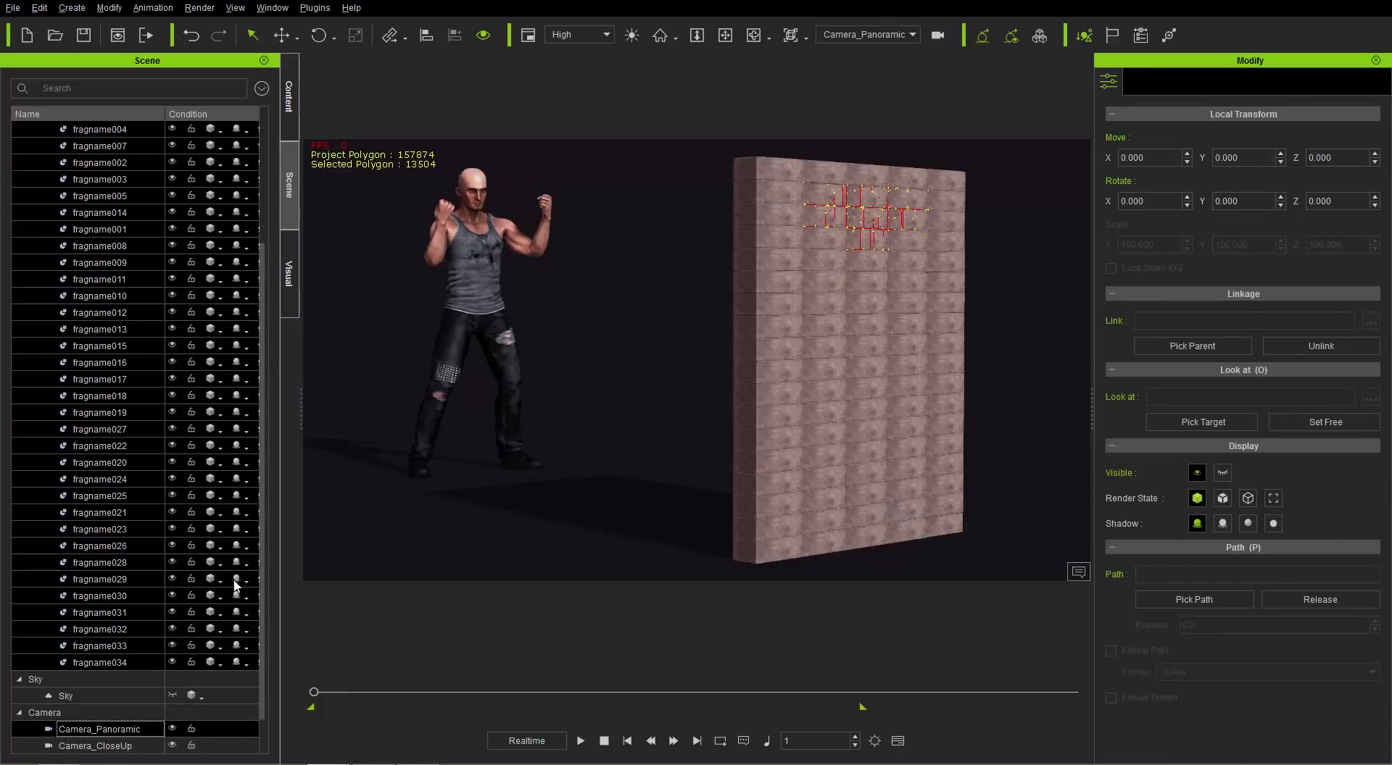
drag(268, 411, 274, 273)
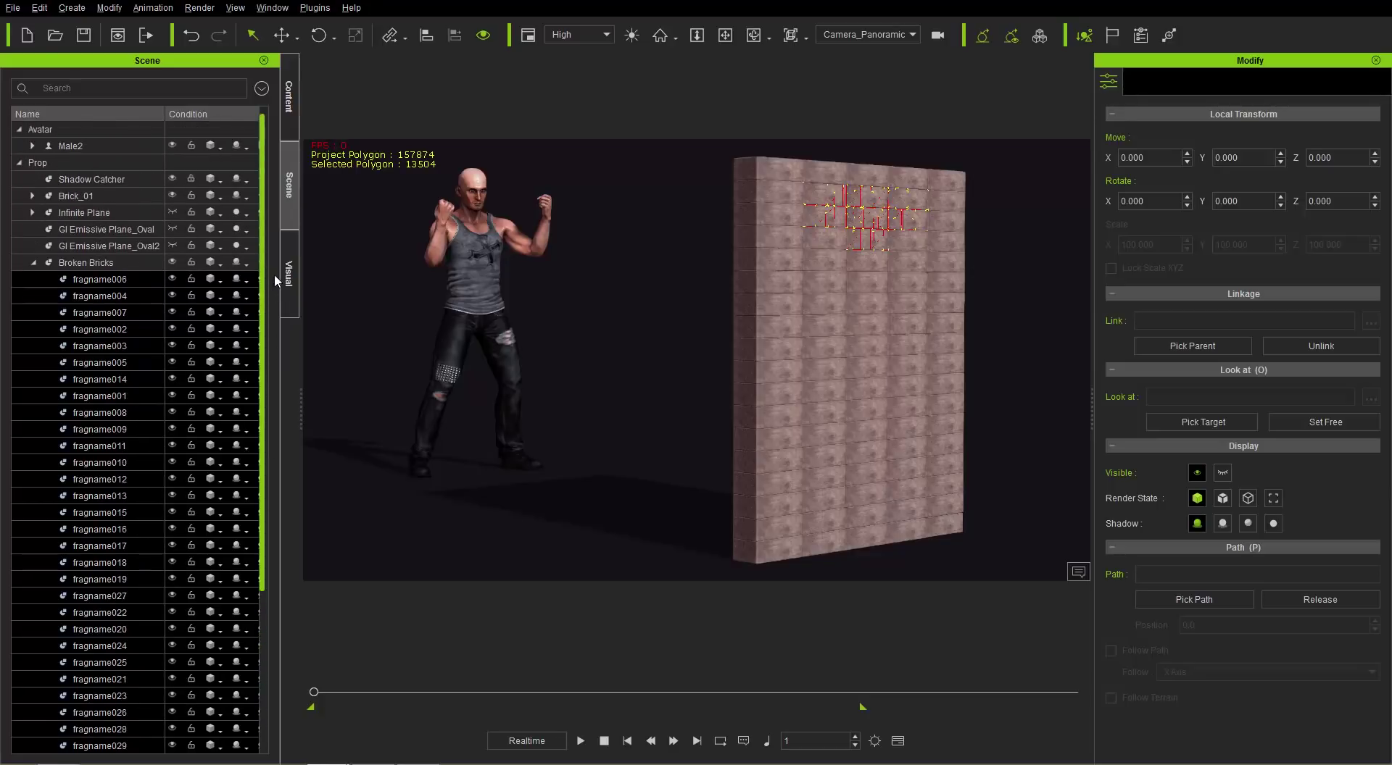
click(85, 141)
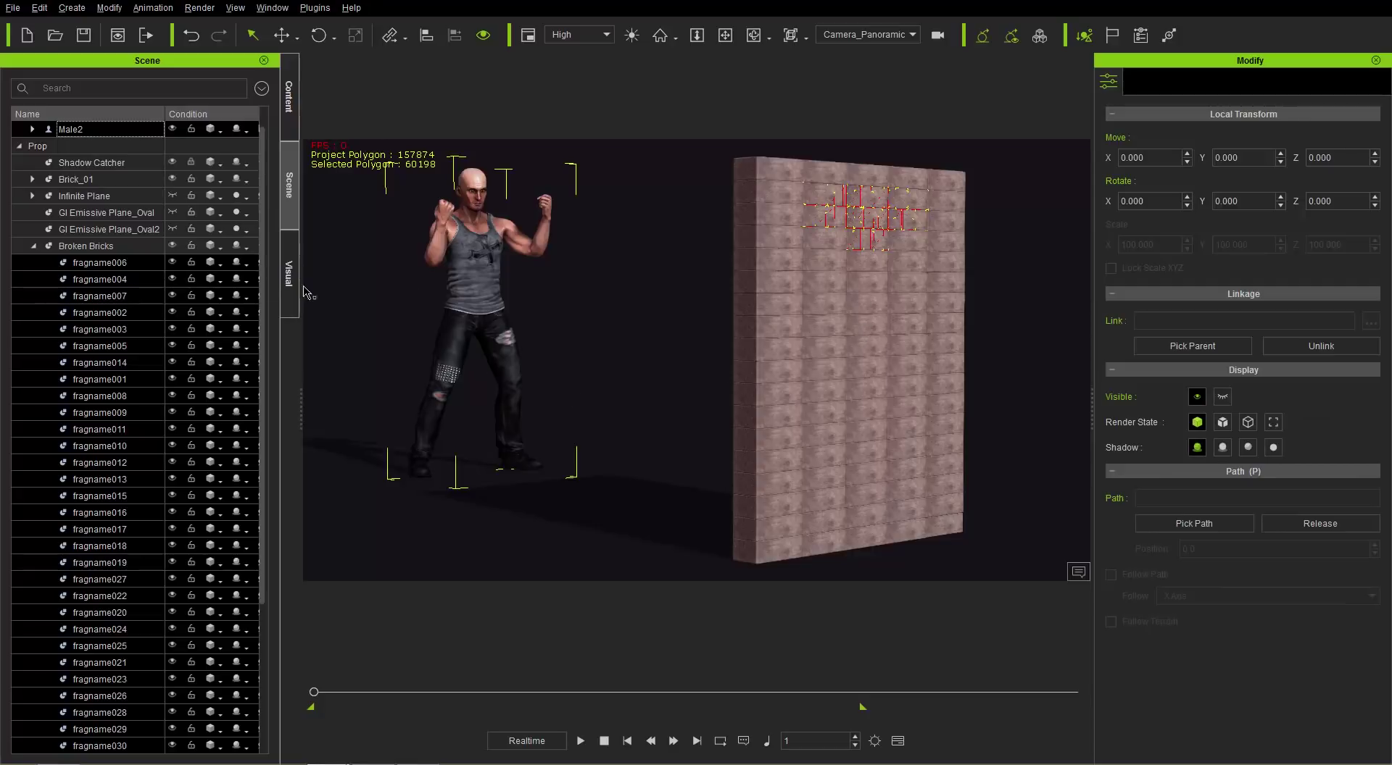
Begin exporting the avatar and brick-wall scene from iClone 7 as an FBX file.
click(13, 9)
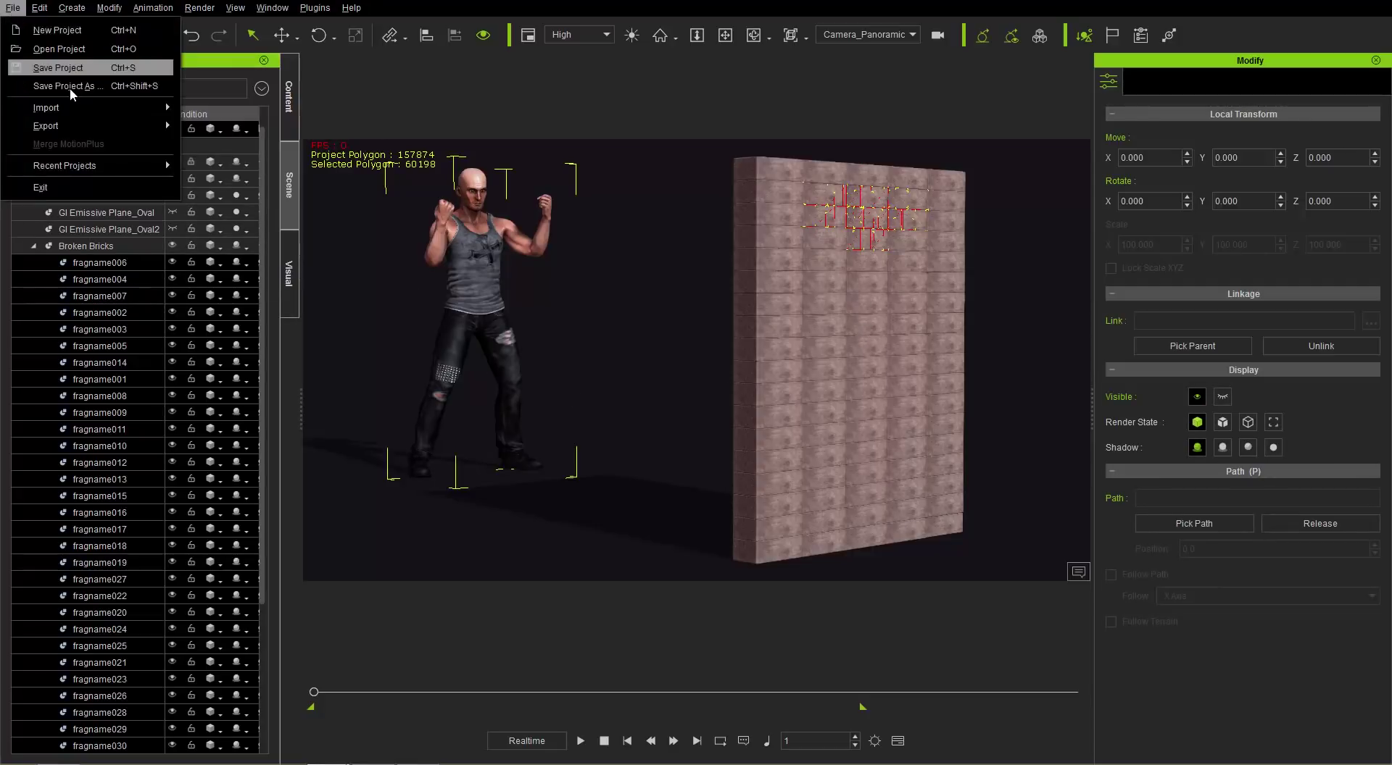
mouse_move(92, 126)
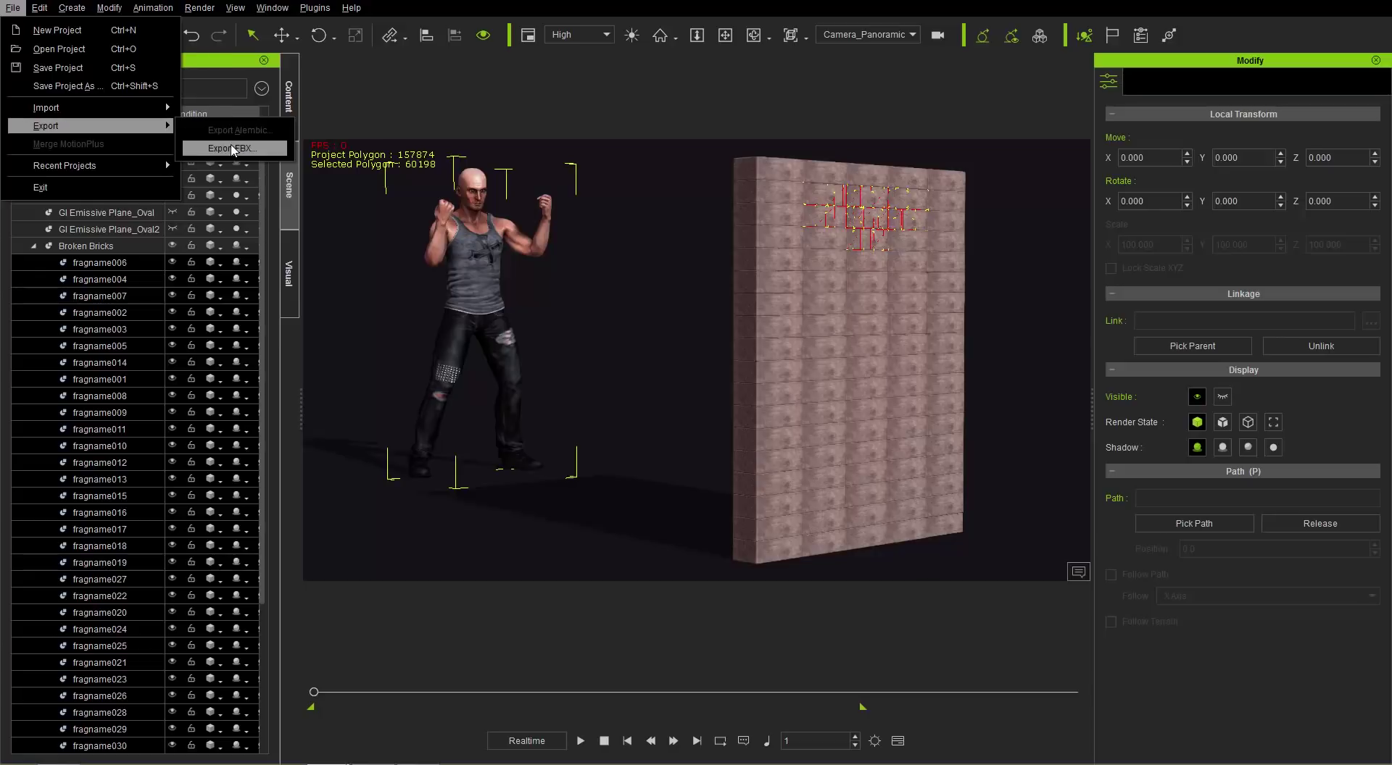
click(228, 149)
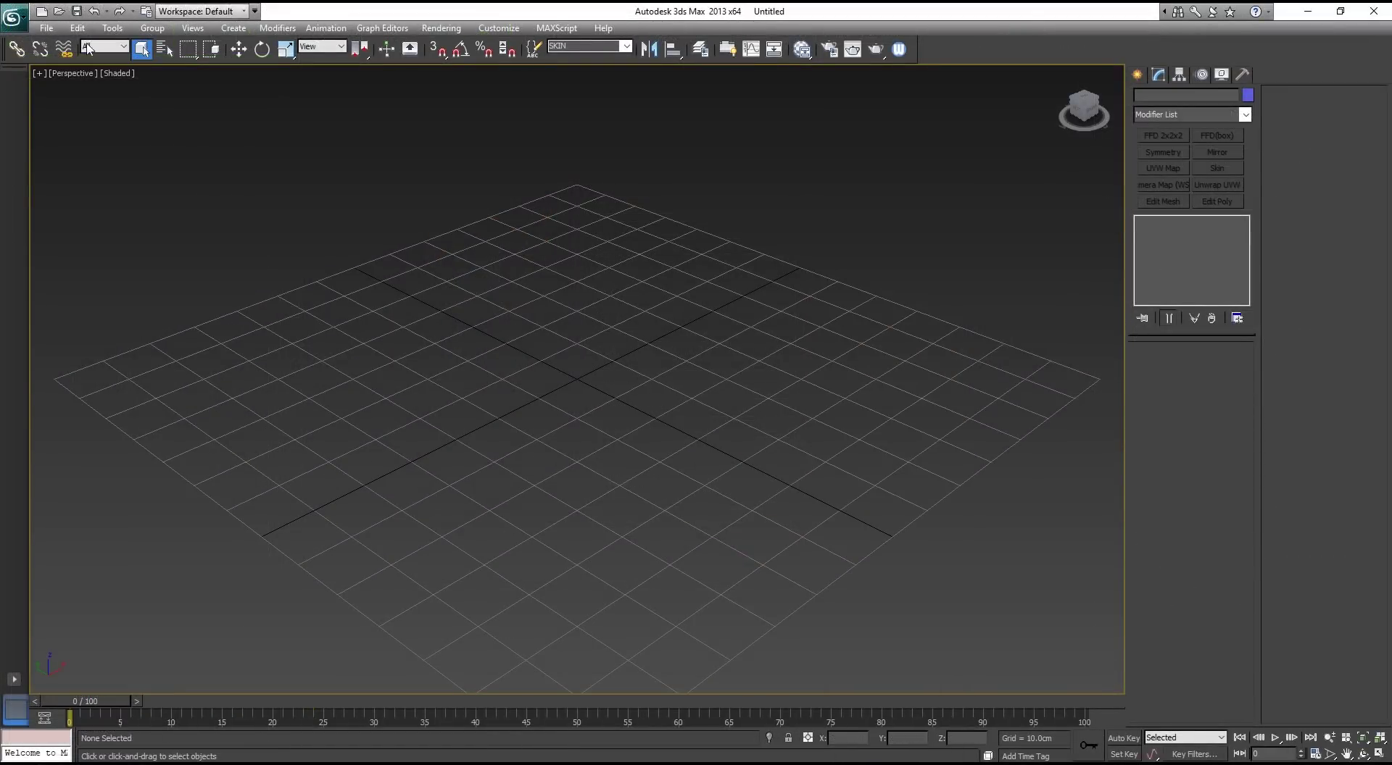
Import the Export Range_MaxVer.fbx file into 3ds Max.
click(45, 28)
click(64, 353)
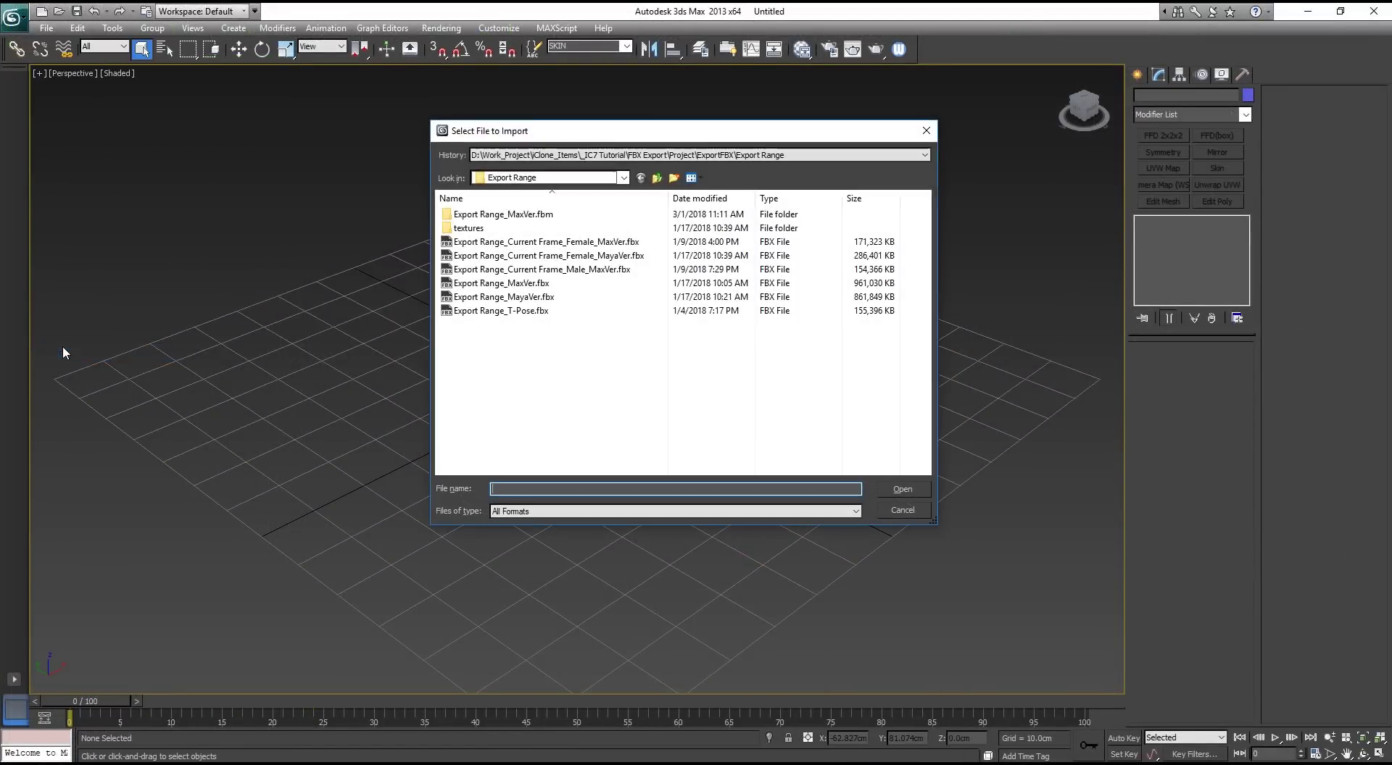
click(519, 298)
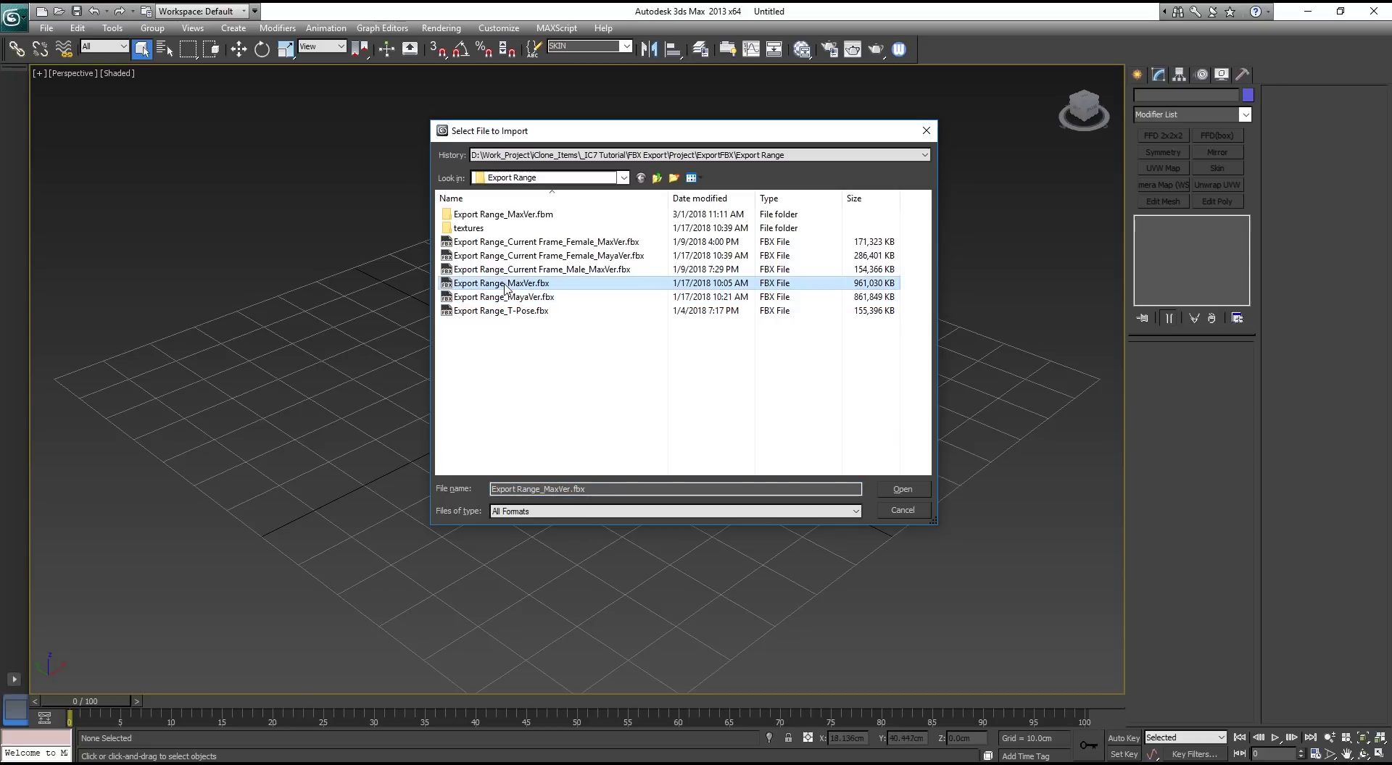
double_click(506, 283)
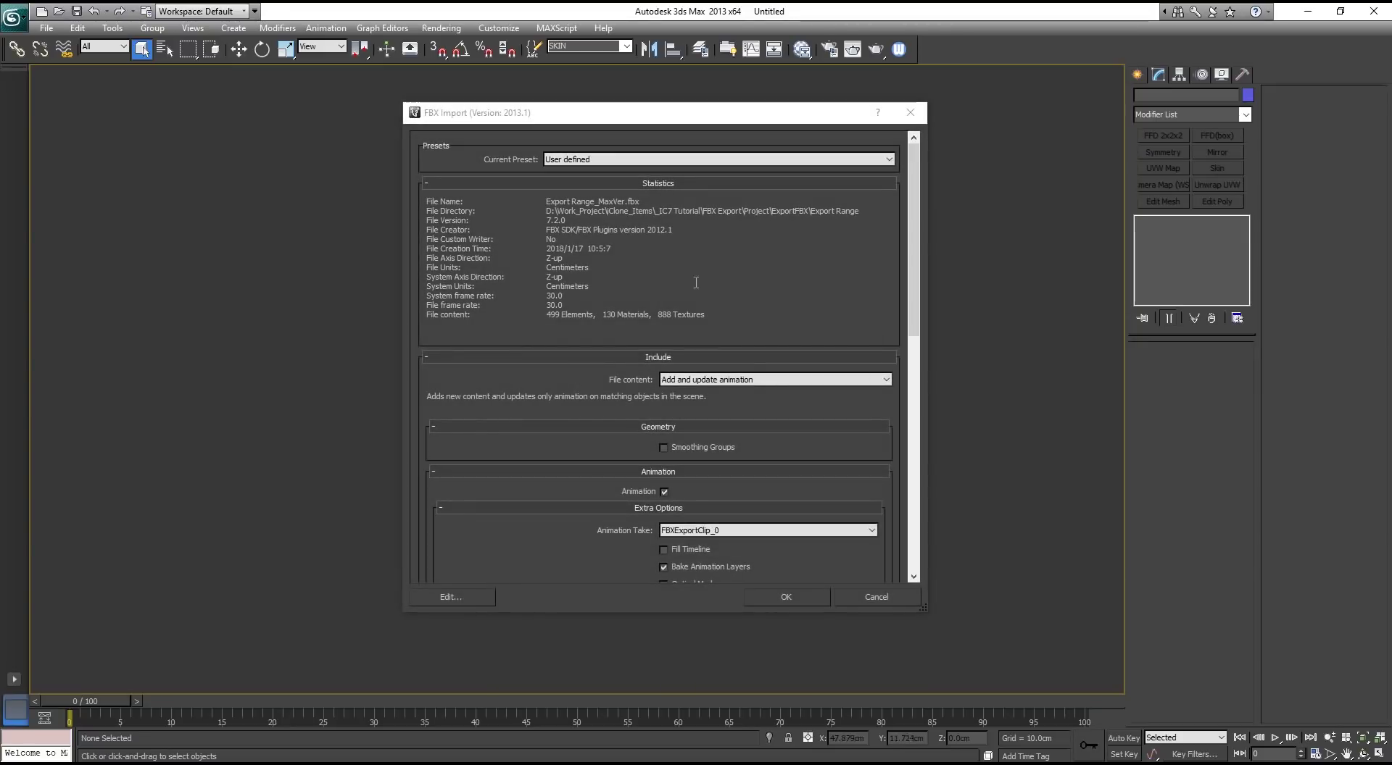
Set bone conversion to Convert as dummy, include cameras, and confirm the FBX import.
scroll(929, 305, down, 3)
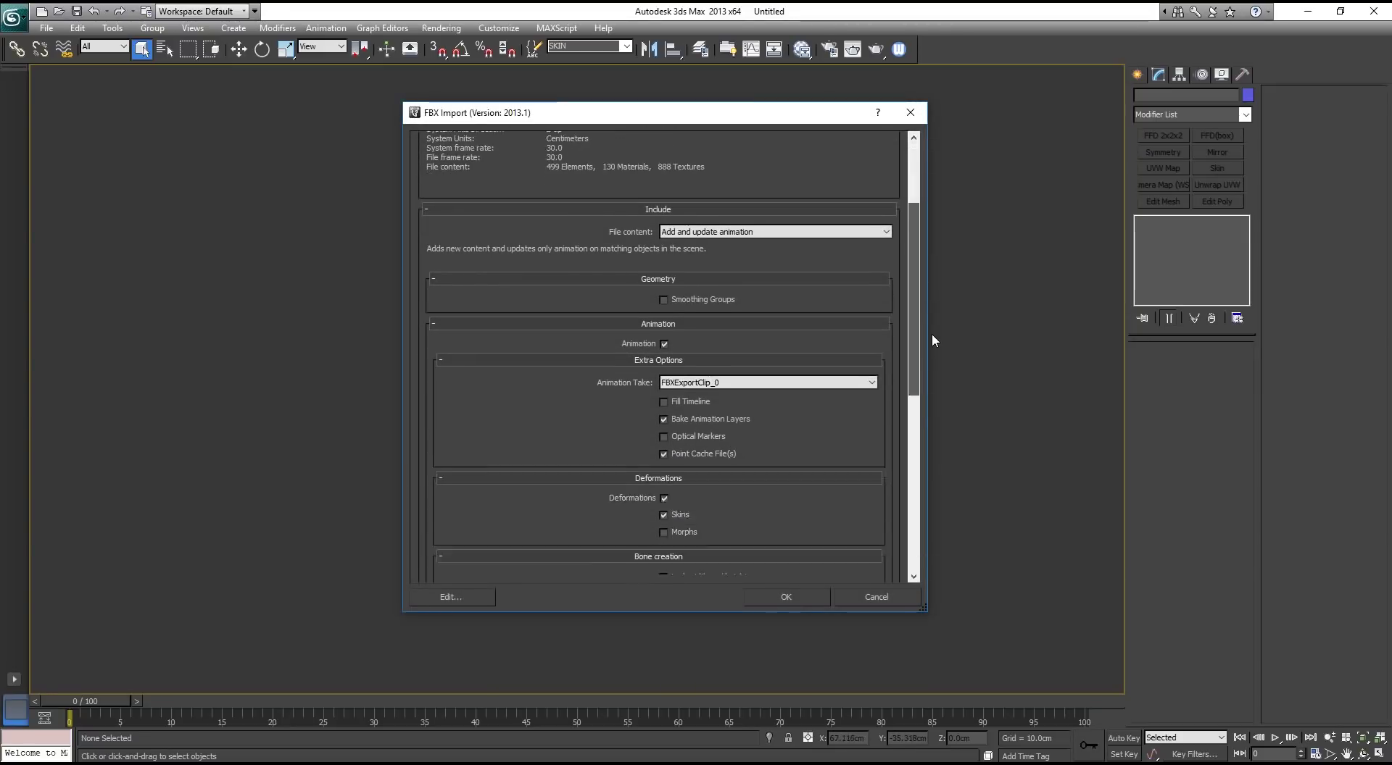
scroll(935, 406, down, 3)
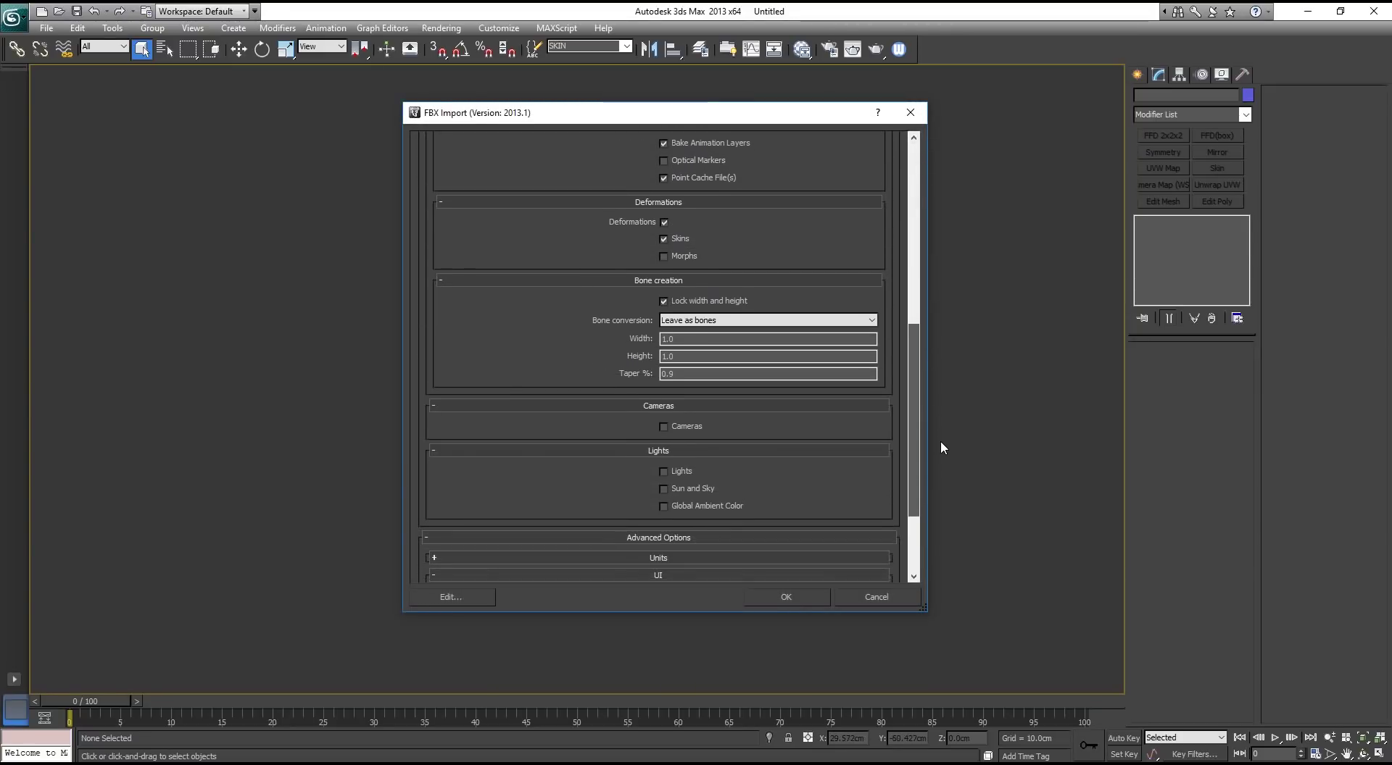
click(702, 322)
click(694, 343)
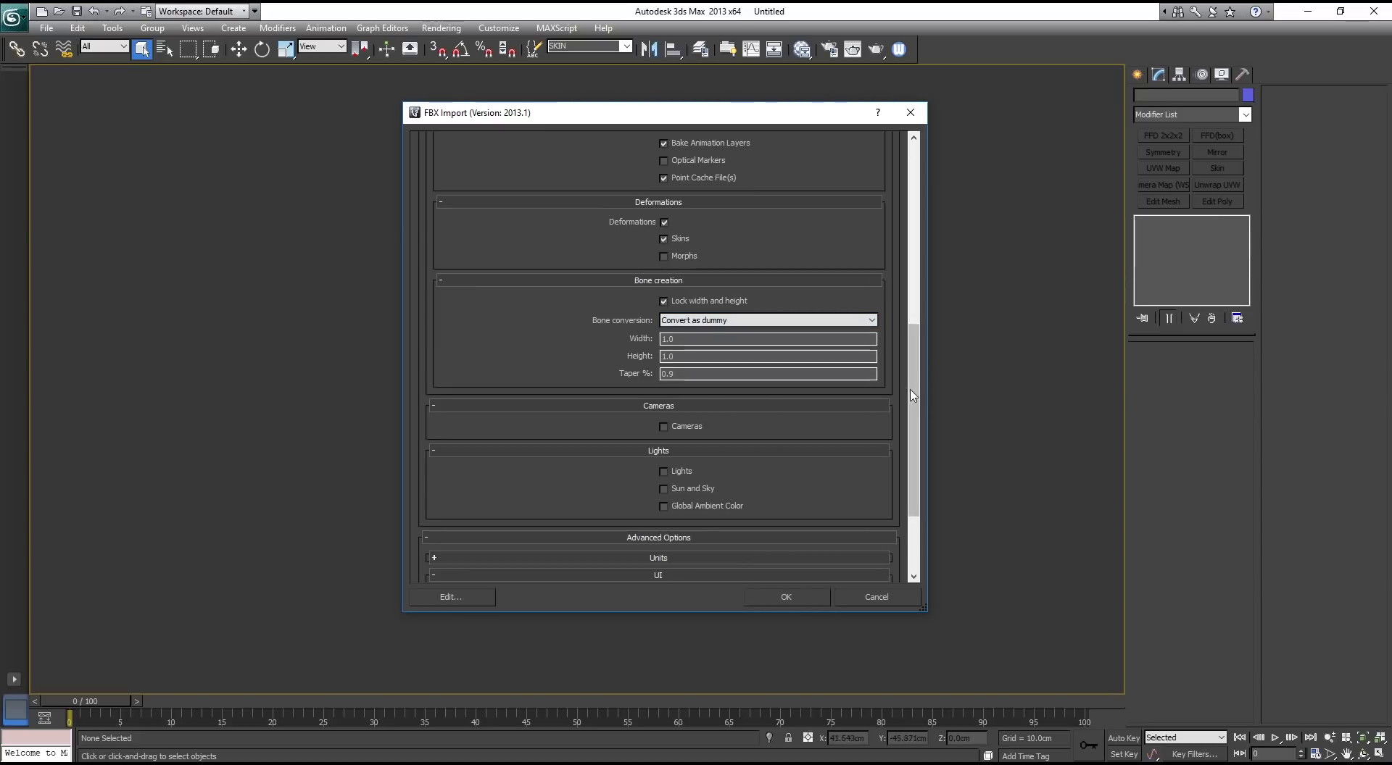
drag(915, 405, 916, 453)
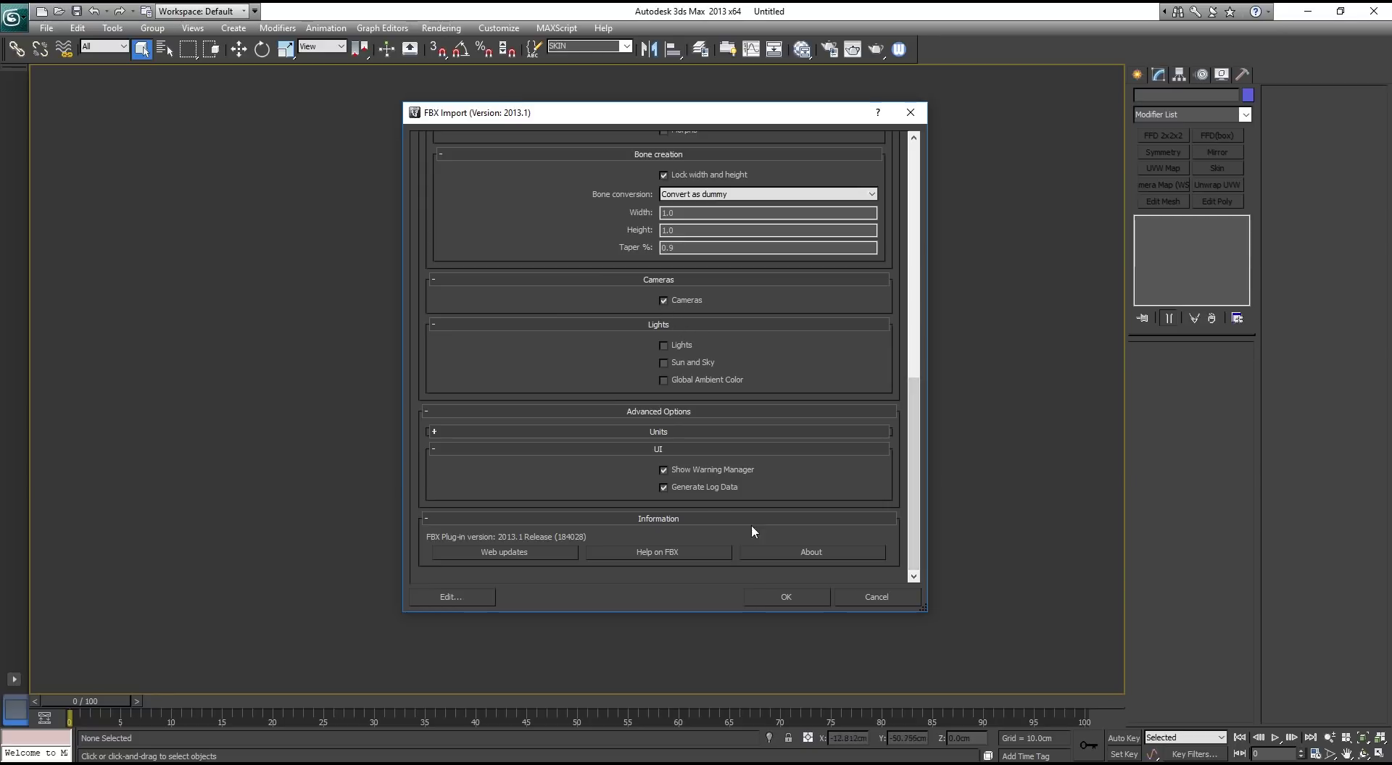
click(783, 597)
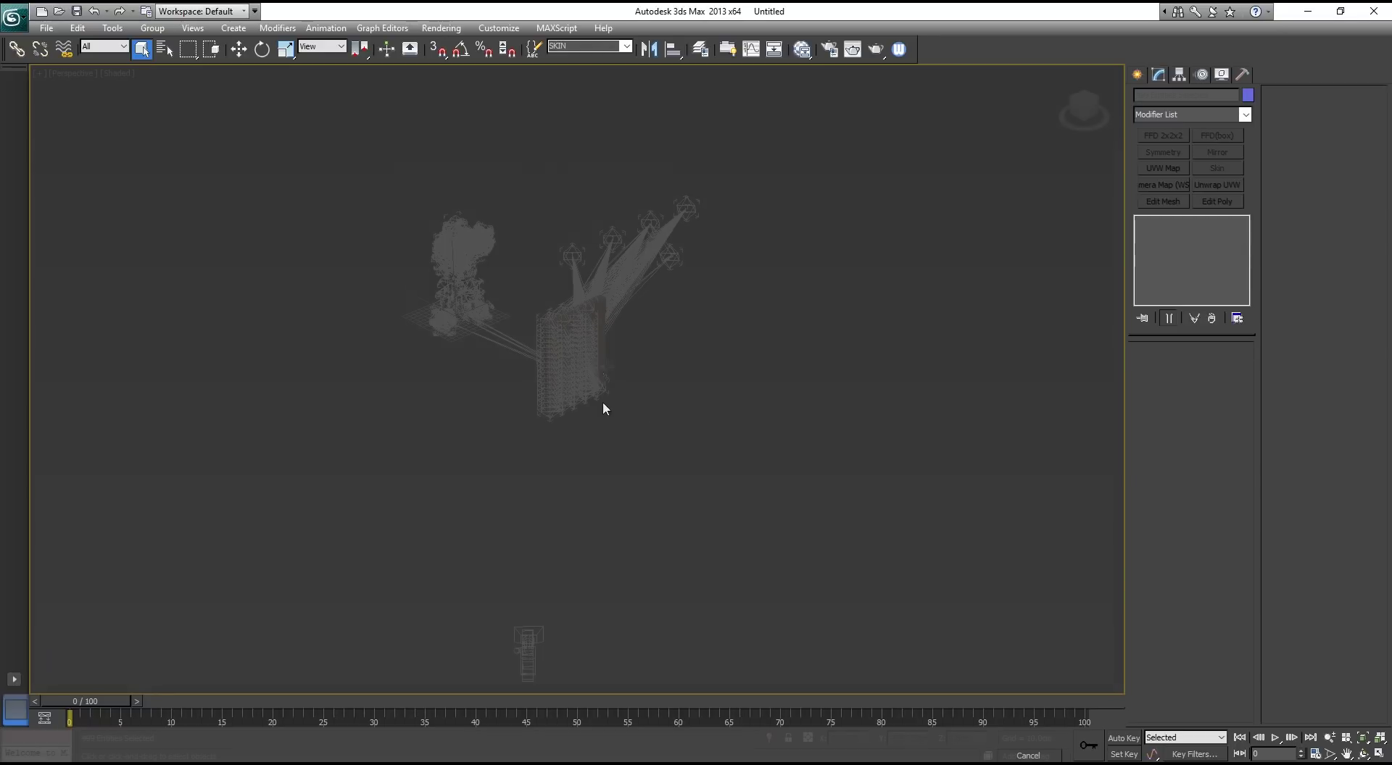
Select the imported camera alone and view the scene through Camera_Panoramic.
click(724, 478)
click(540, 647)
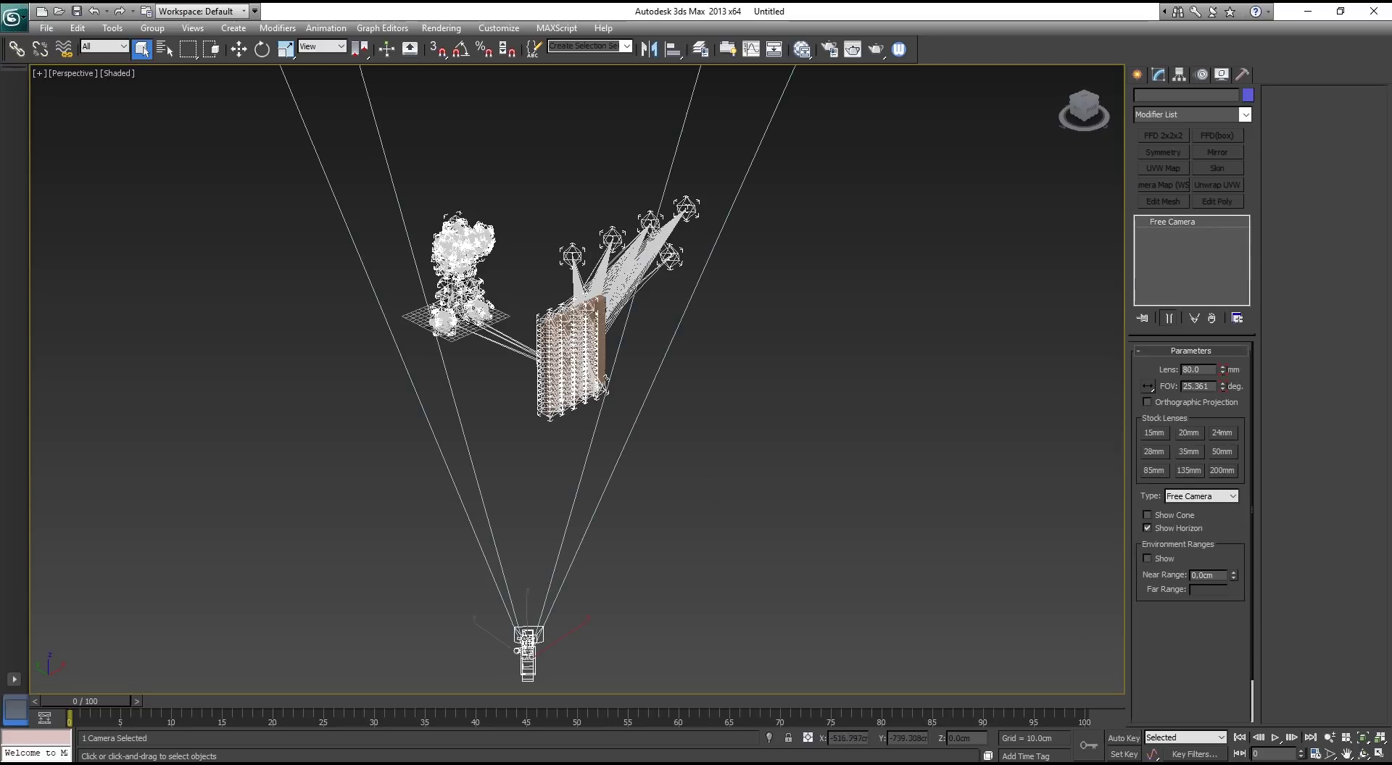
key(c)
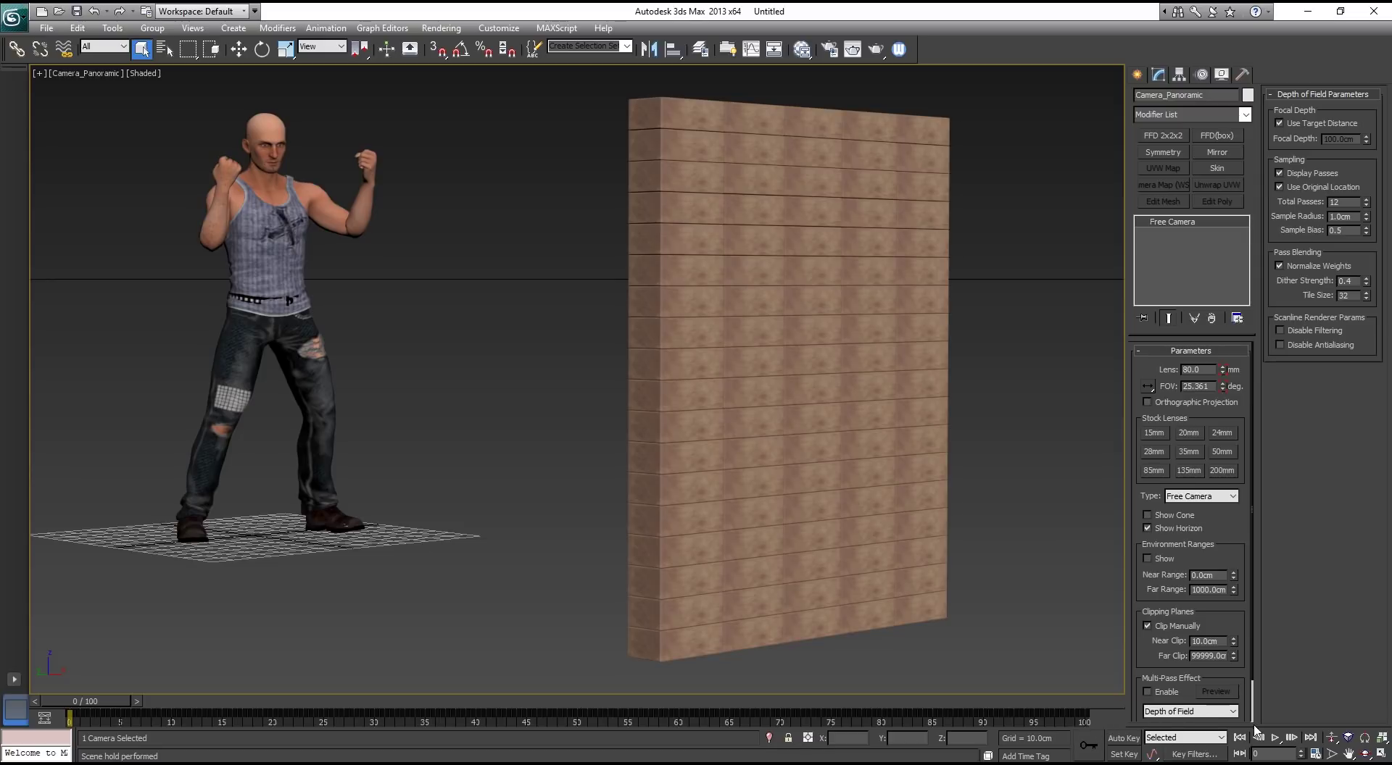
Set the animation End Time to 220 frames in Time Configuration.
click(1315, 754)
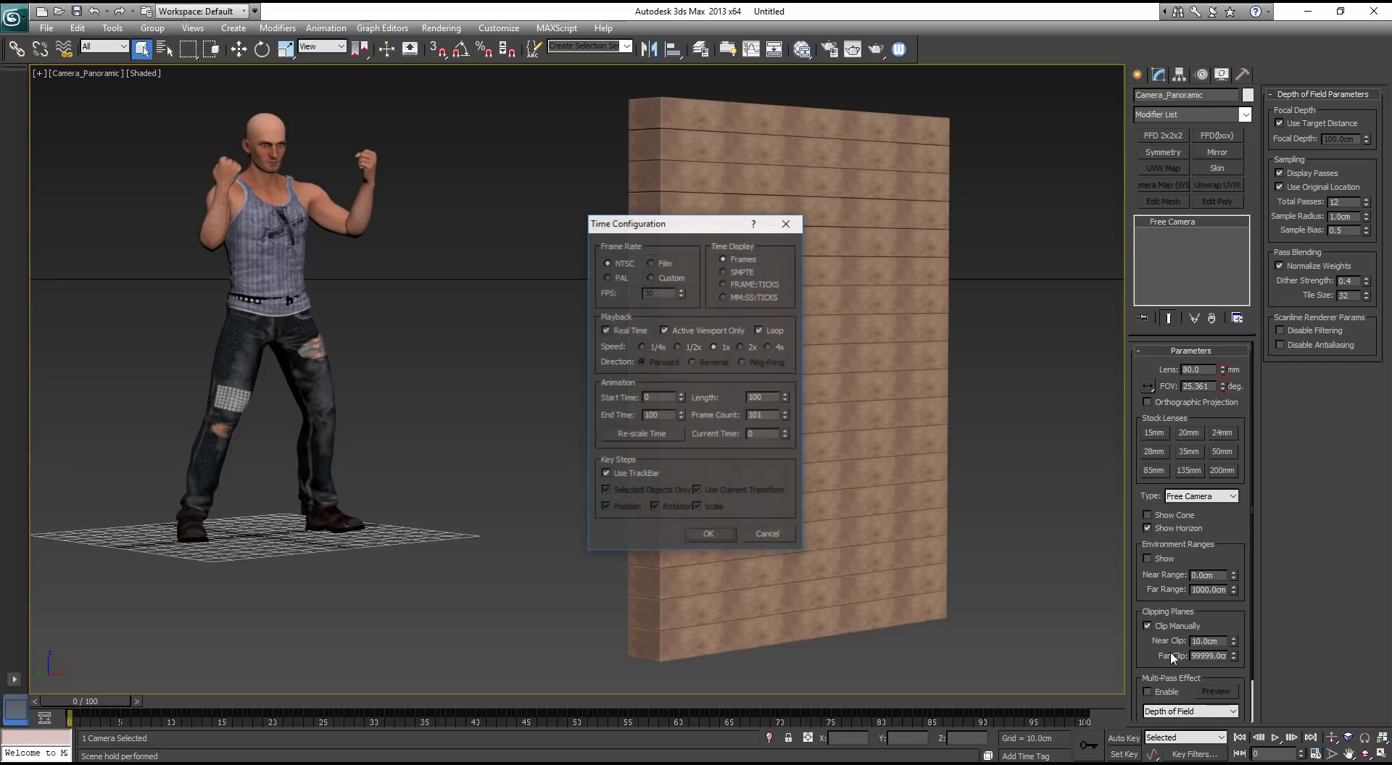
double_click(662, 416)
text(220)
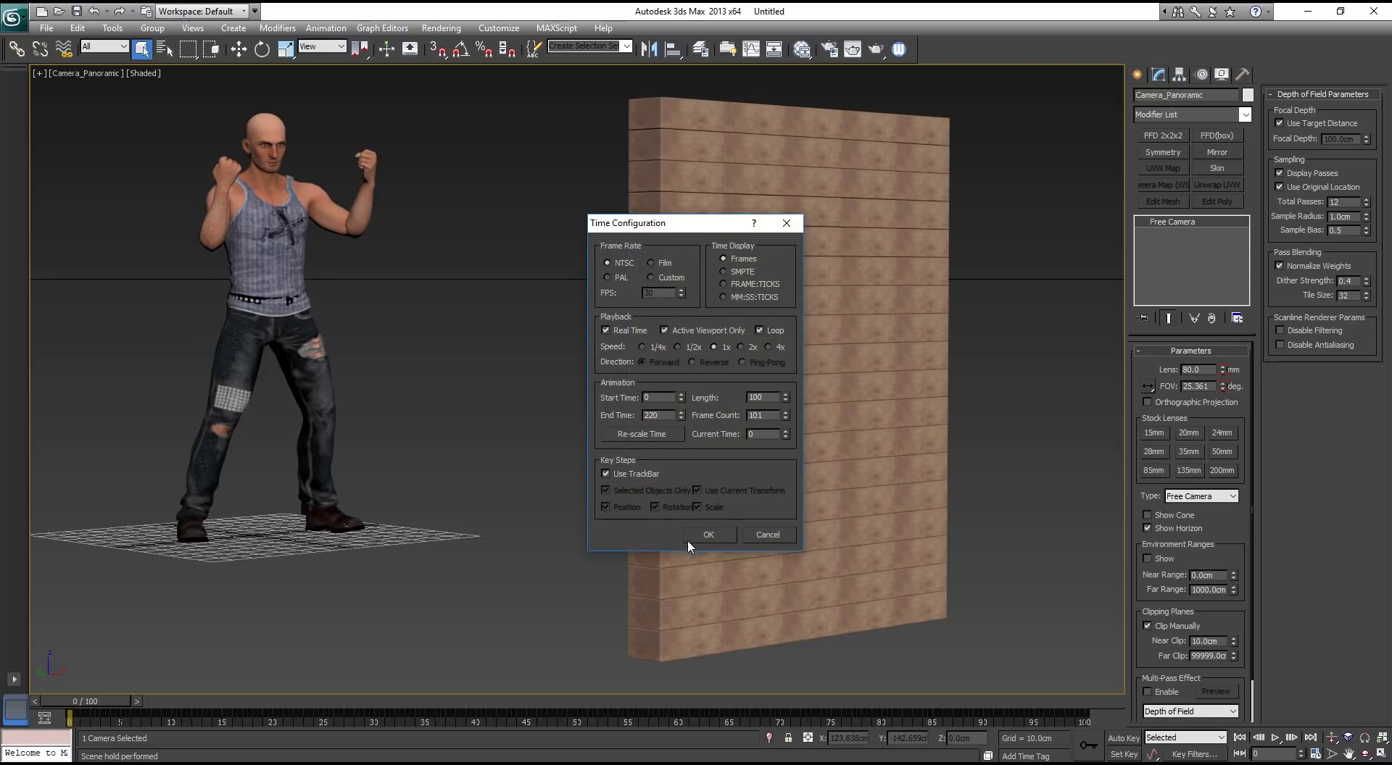
click(708, 535)
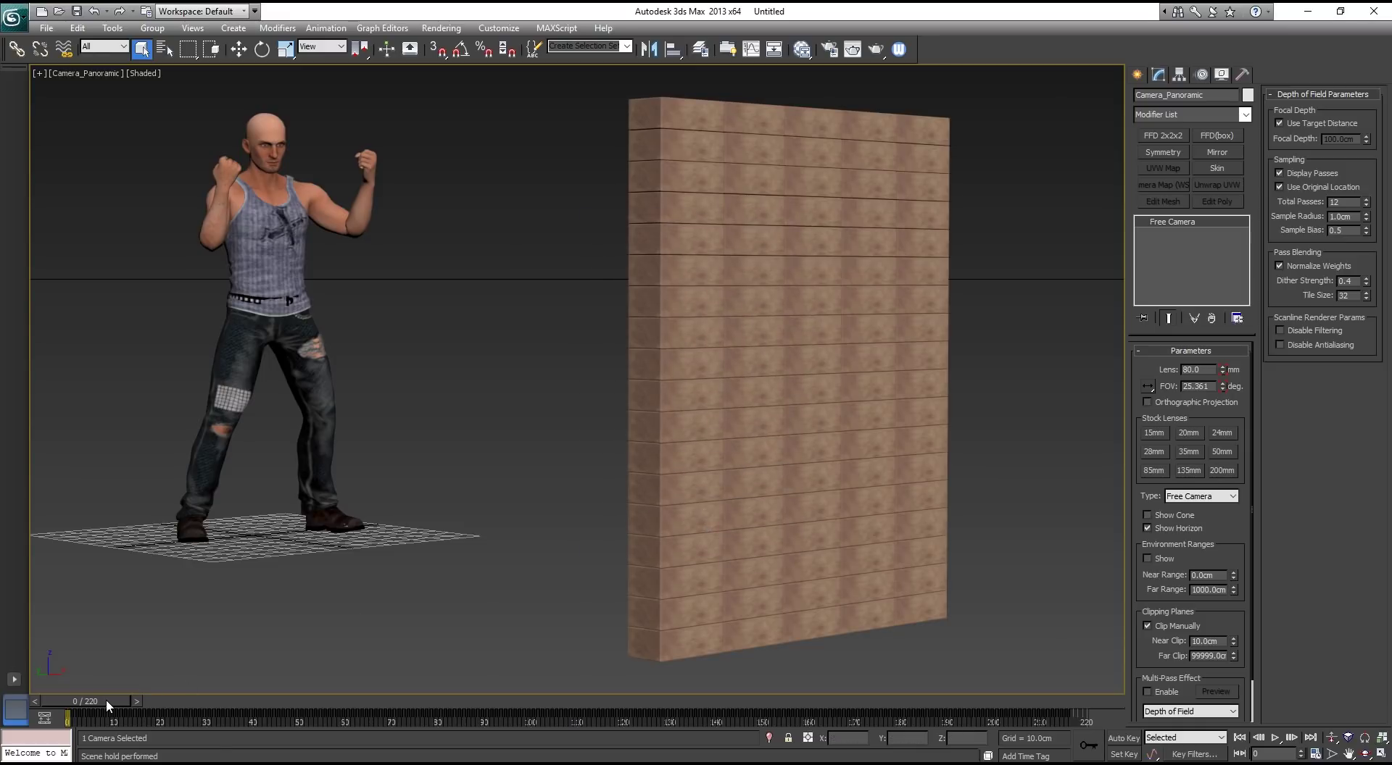
Scrub to frame 45, then play the punch animation shattering the brick wall.
drag(108, 699, 330, 732)
key(/)
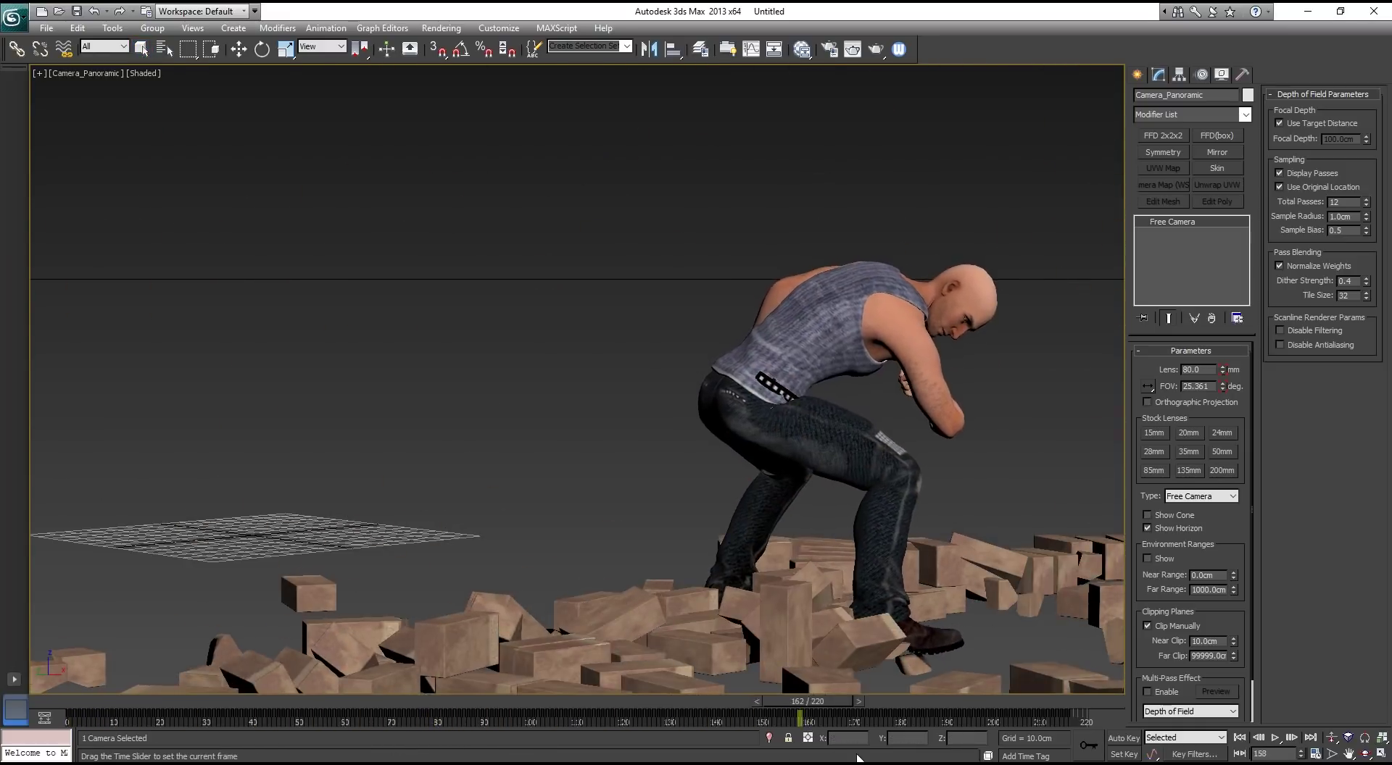
click(1274, 738)
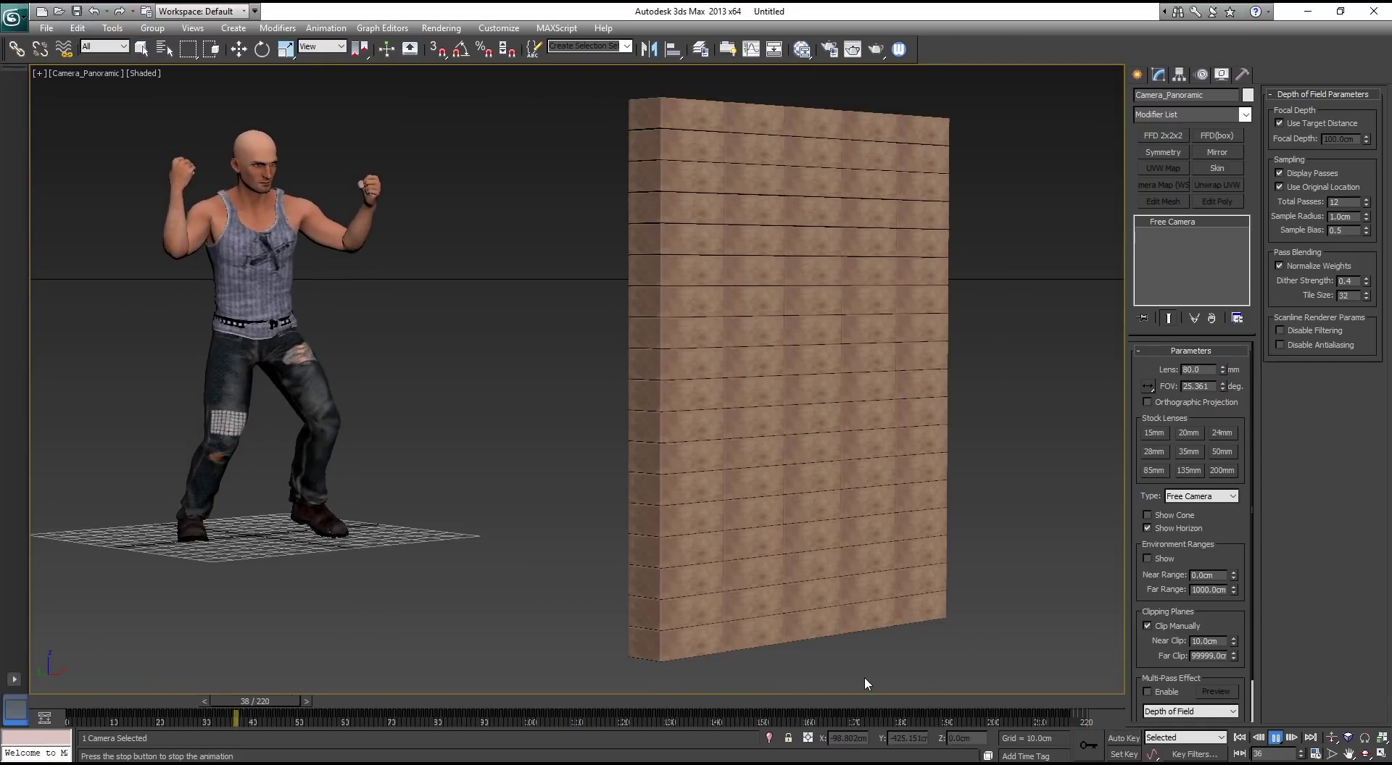